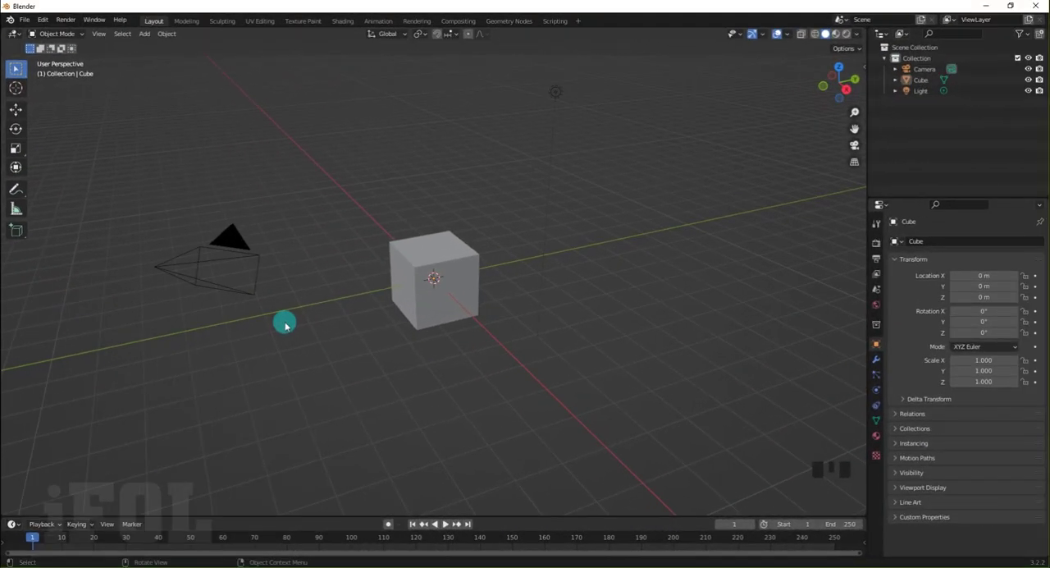
Switch the default cube to Edit Mode and clear the selection of its geometry
click(295, 343)
click(318, 353)
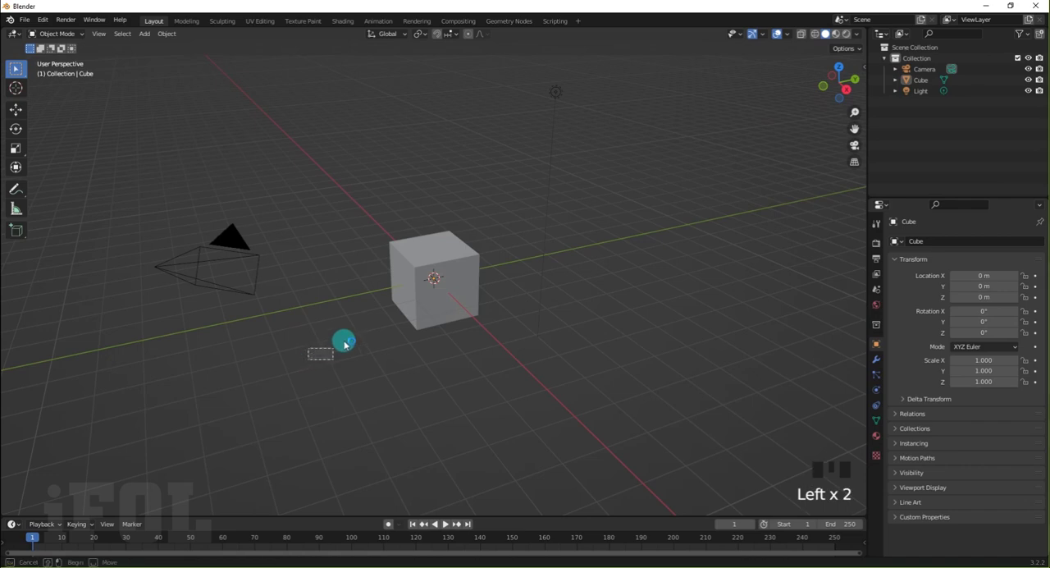
middle_drag(328, 303, 286, 302)
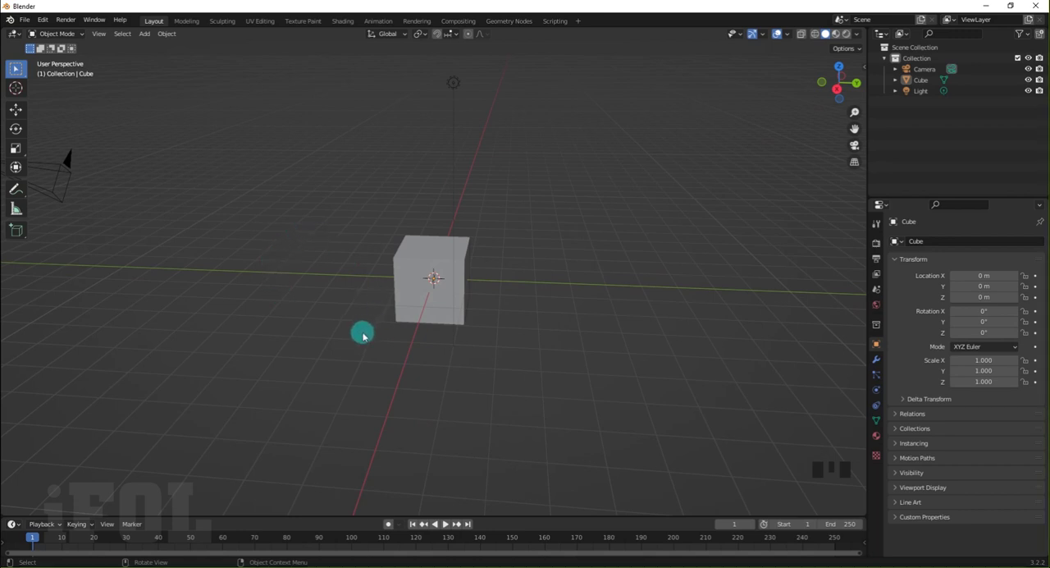
middle_drag(364, 333, 303, 326)
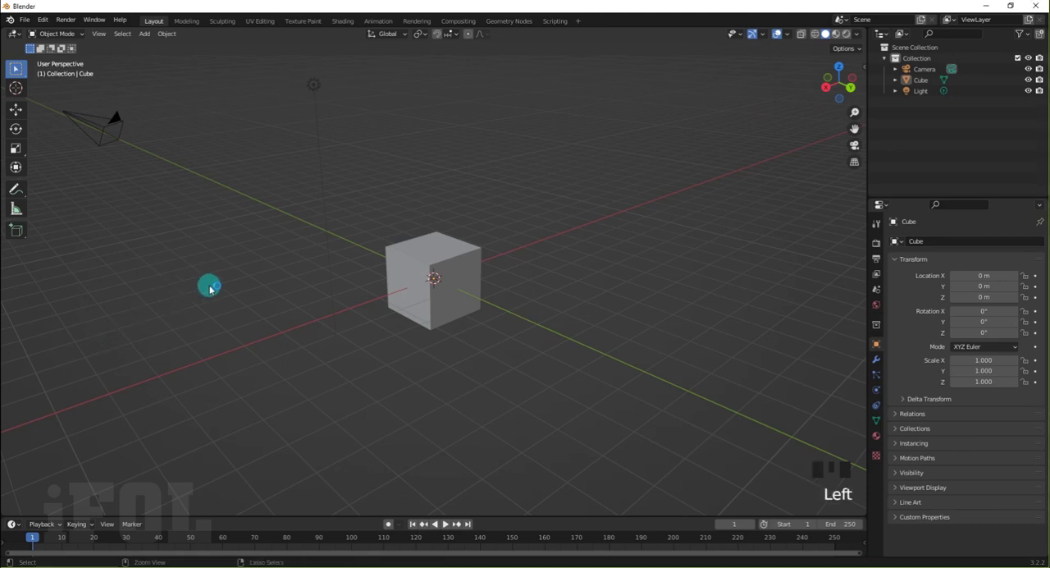
key(ctrl+Tab)
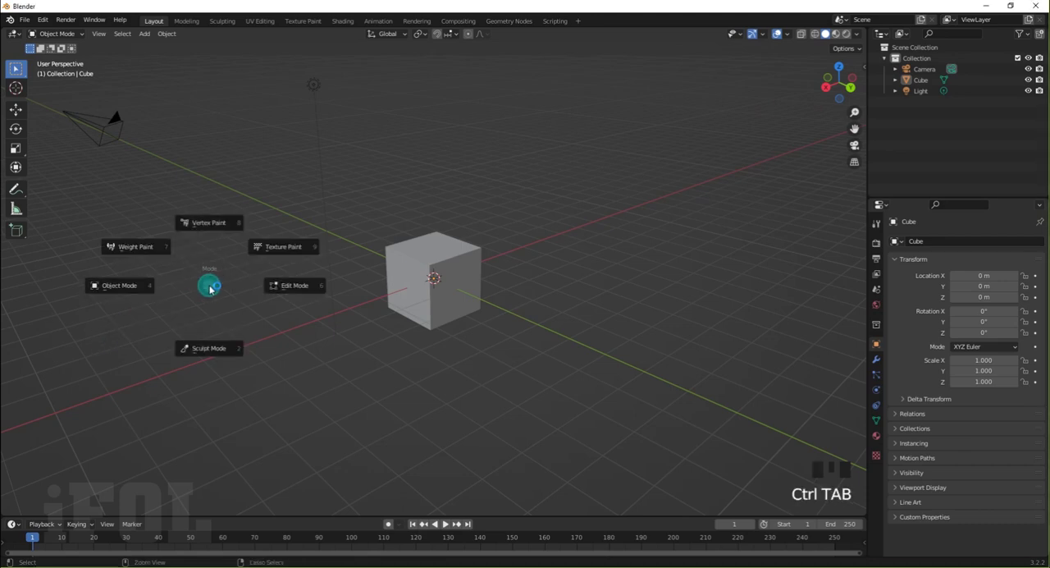
click(296, 288)
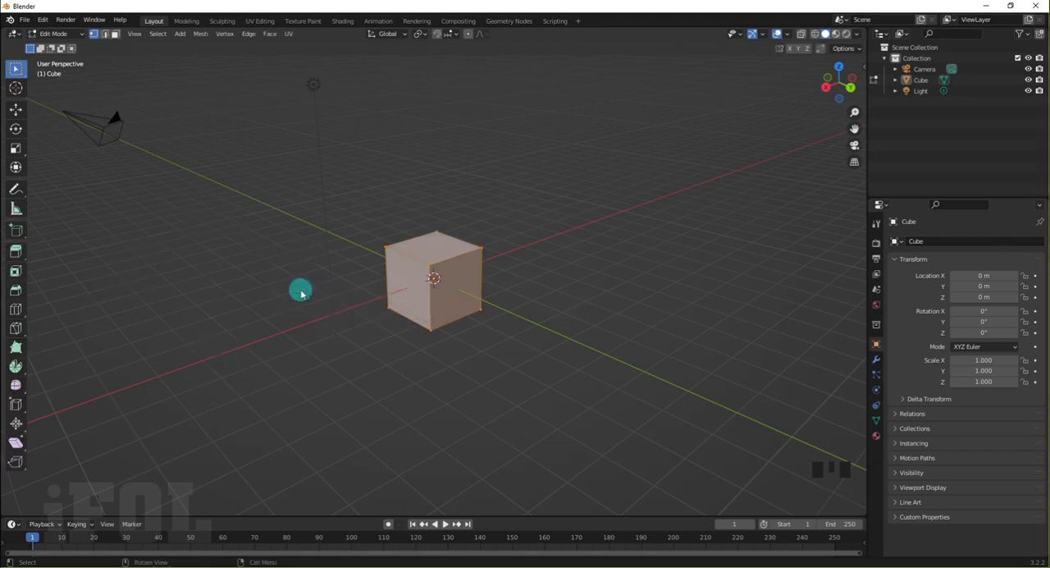
click(299, 289)
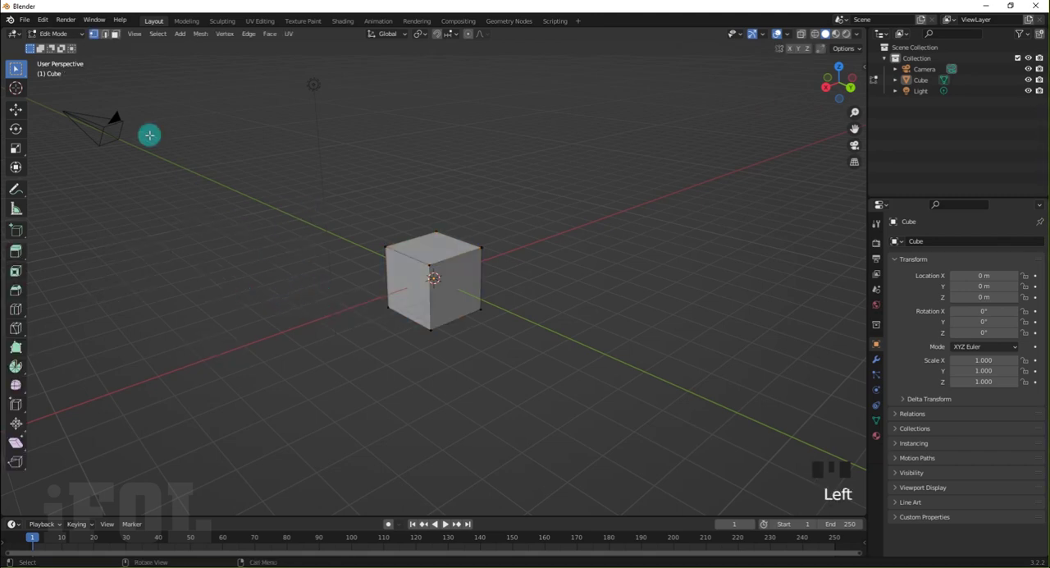
In face selection mode, extrude the cube's +Y side face outward to add a second block
click(116, 40)
click(459, 291)
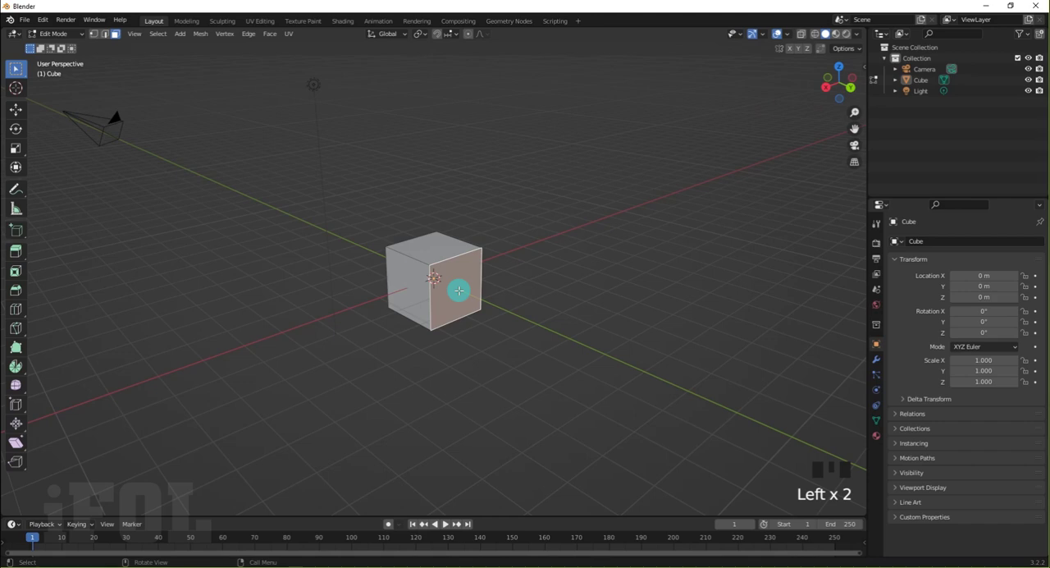
key(e)
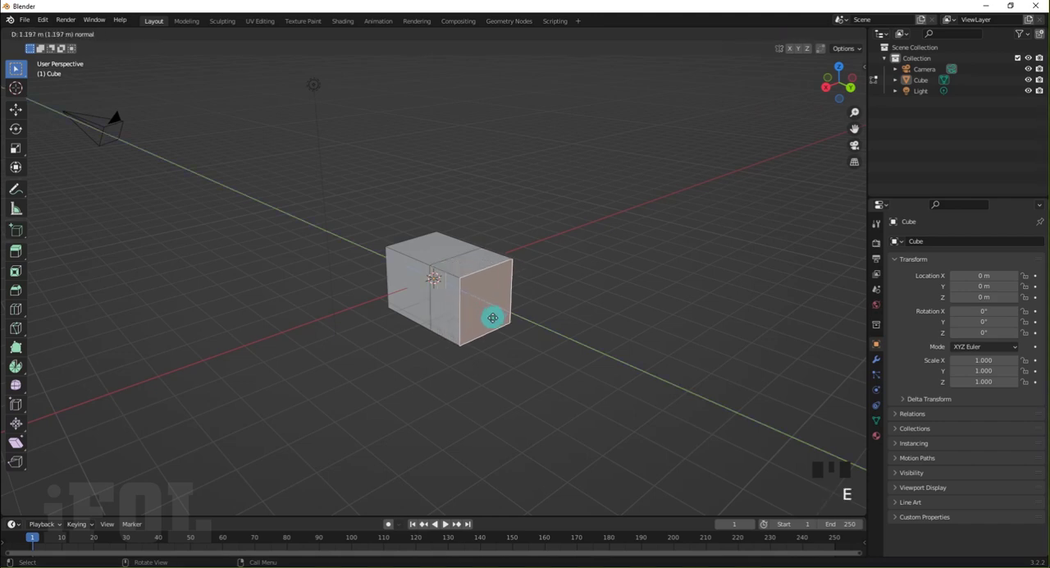
click(504, 326)
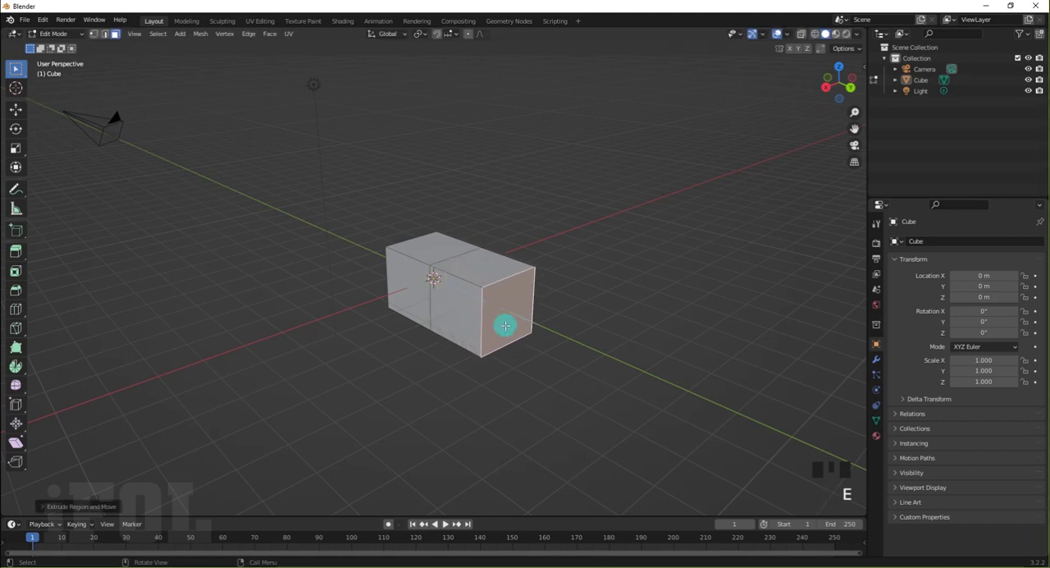
Extrude the second block's +X side face outward about 1.6 m and extrude its top face upward into a tower
click(459, 322)
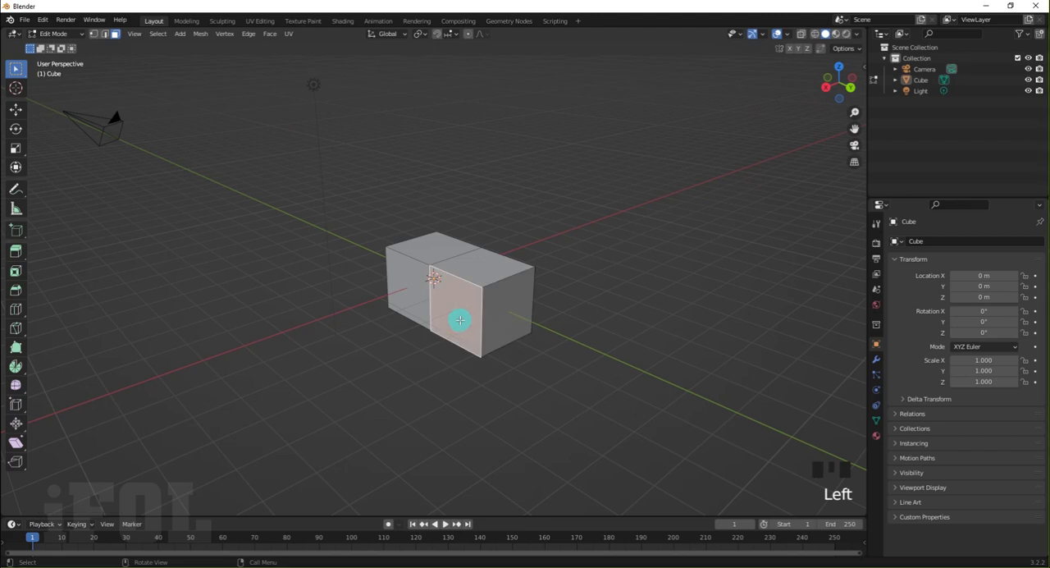
key(e)
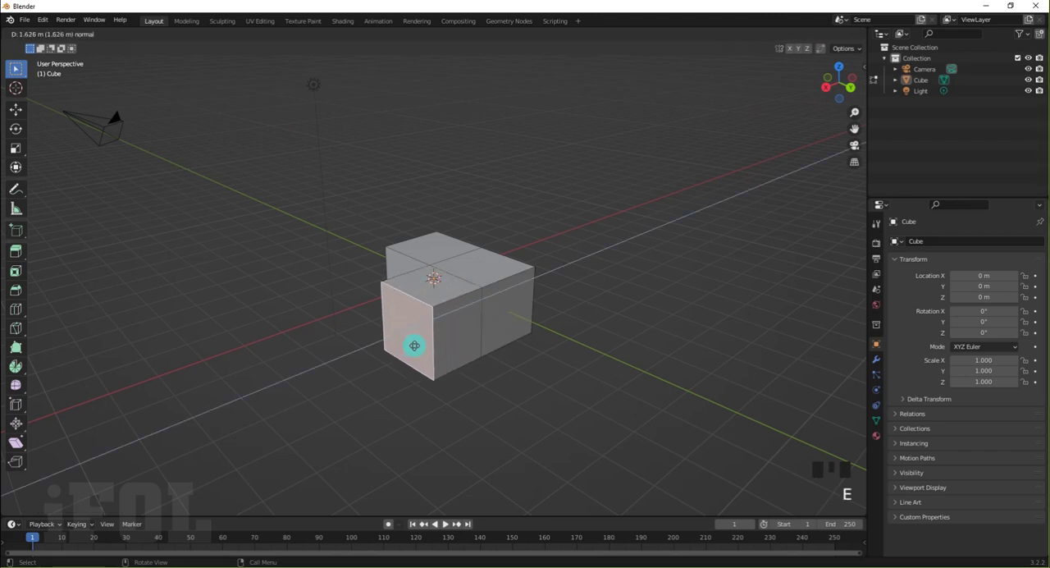
click(418, 344)
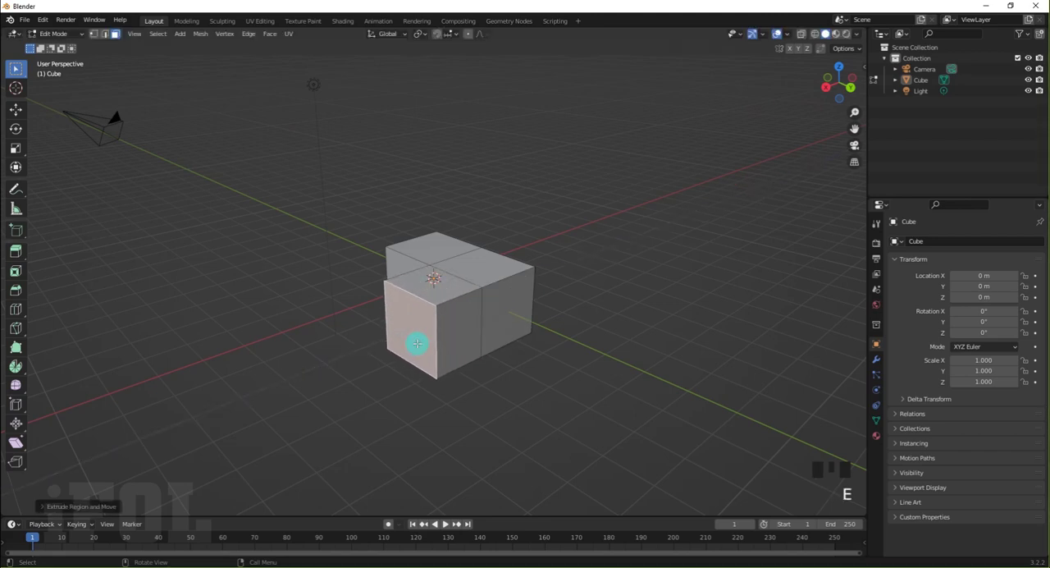
click(477, 273)
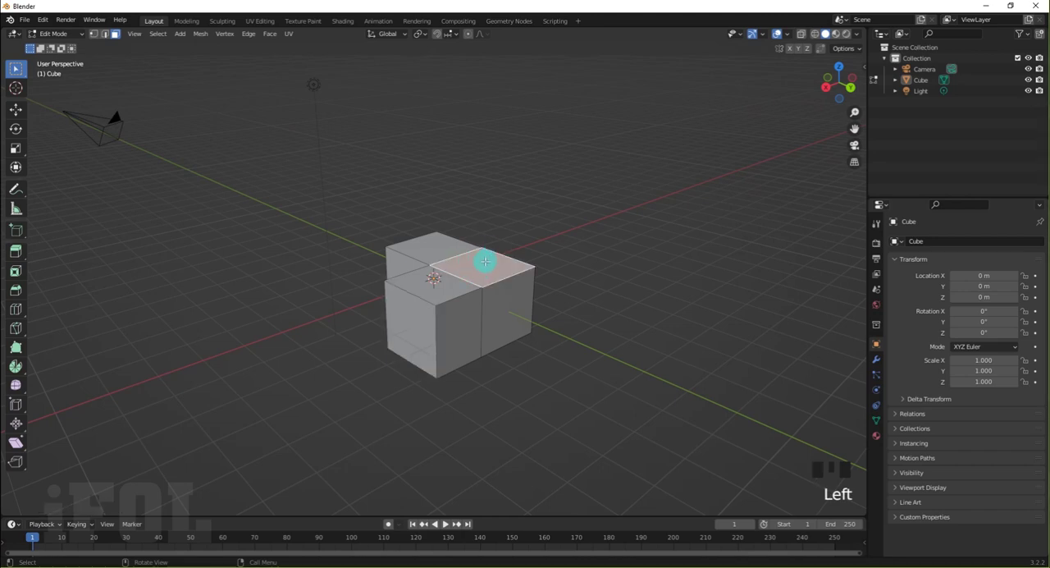
key(e)
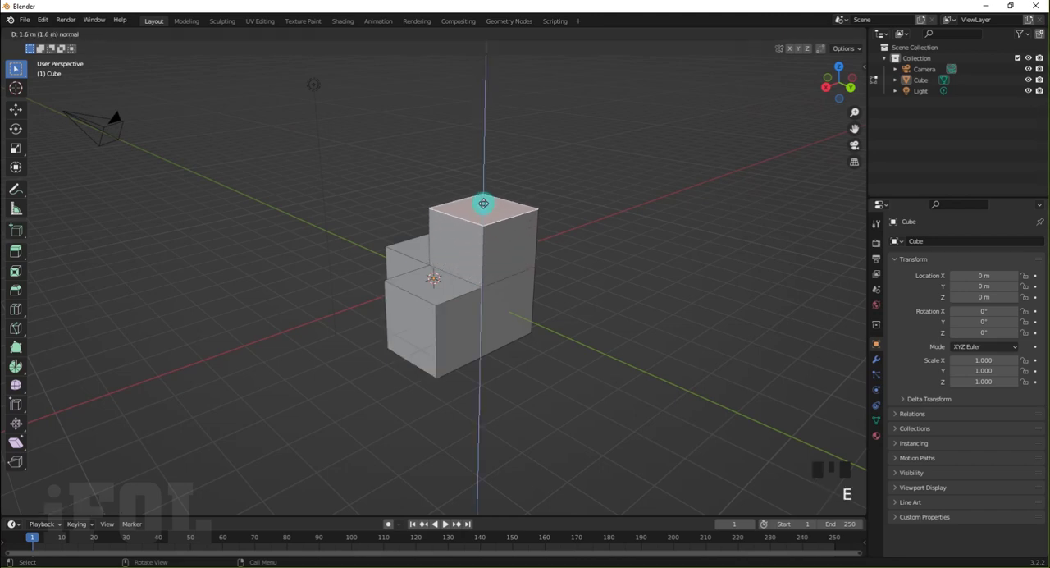
click(482, 196)
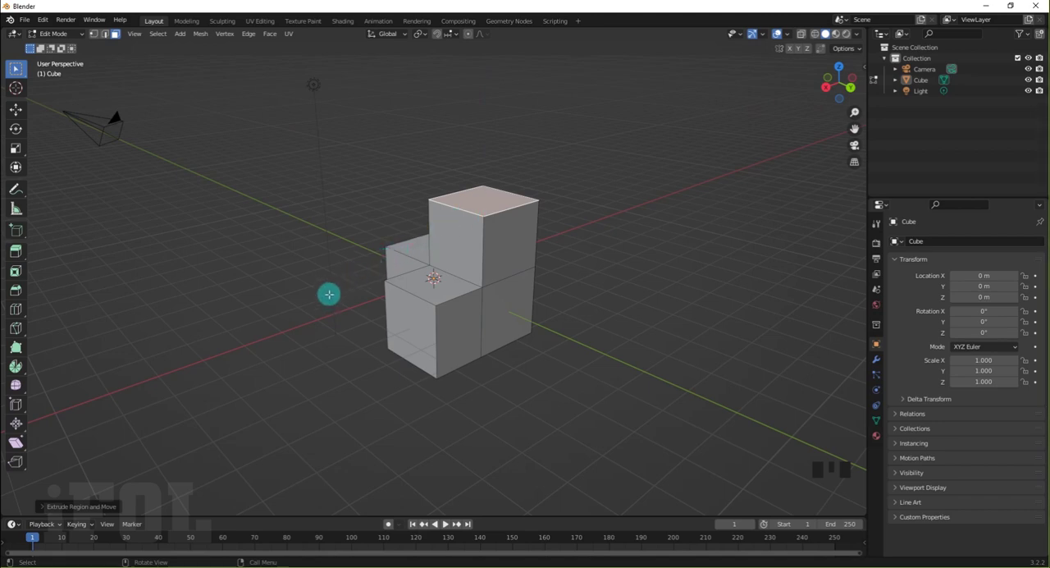
Change the active selection tool to Tweak and switch to edge selection mode with nothing selected
key(w)
middle_drag(327, 295, 444, 264)
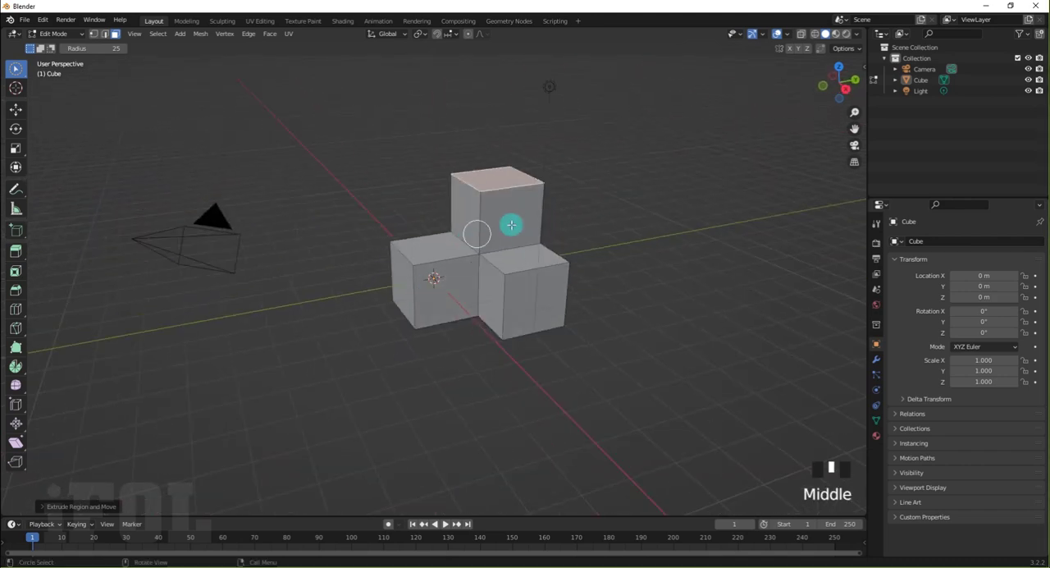
scroll(511, 225, up, 2)
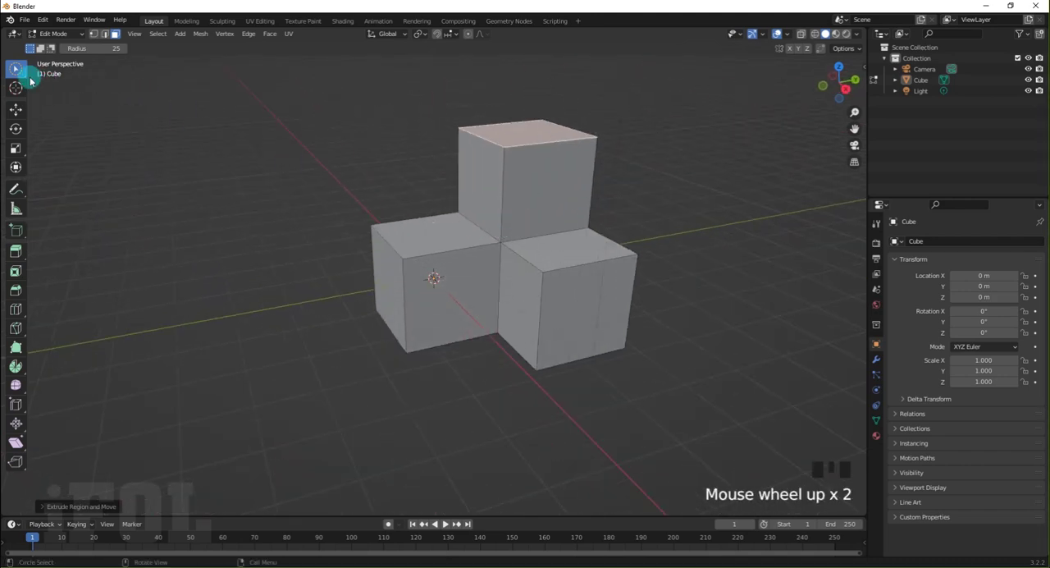
click(25, 76)
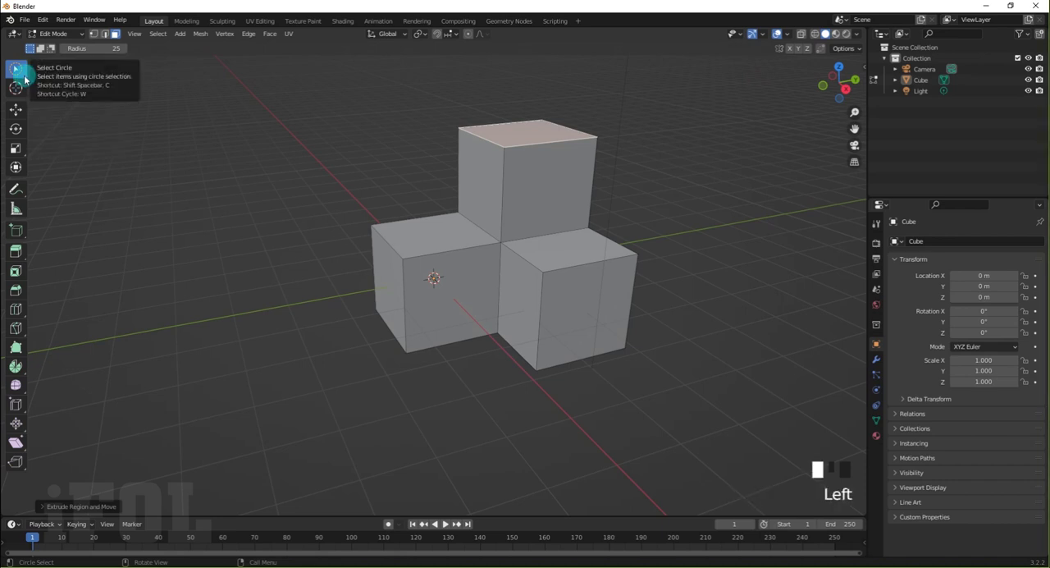
click(17, 75)
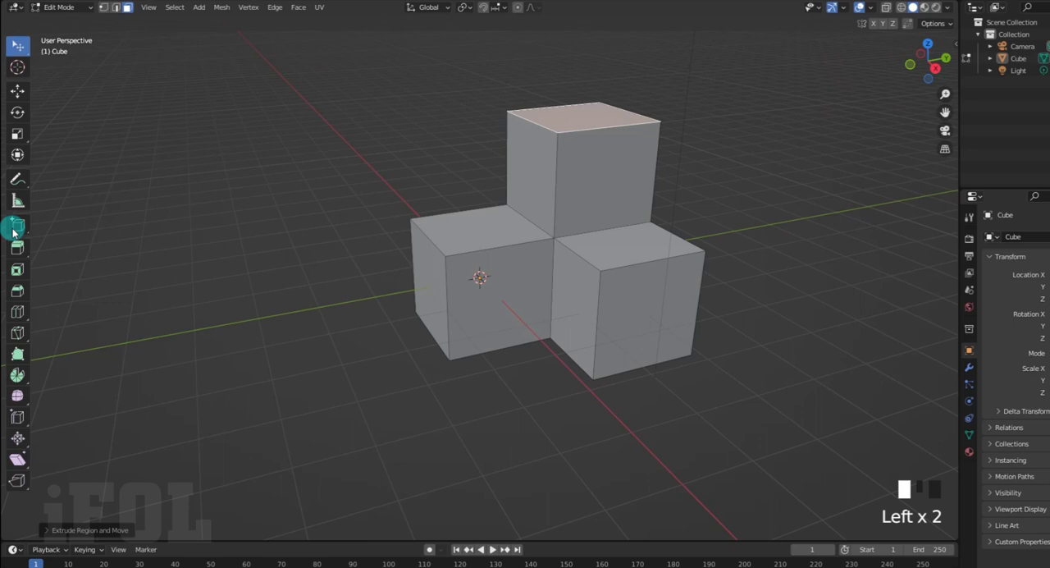
click(17, 290)
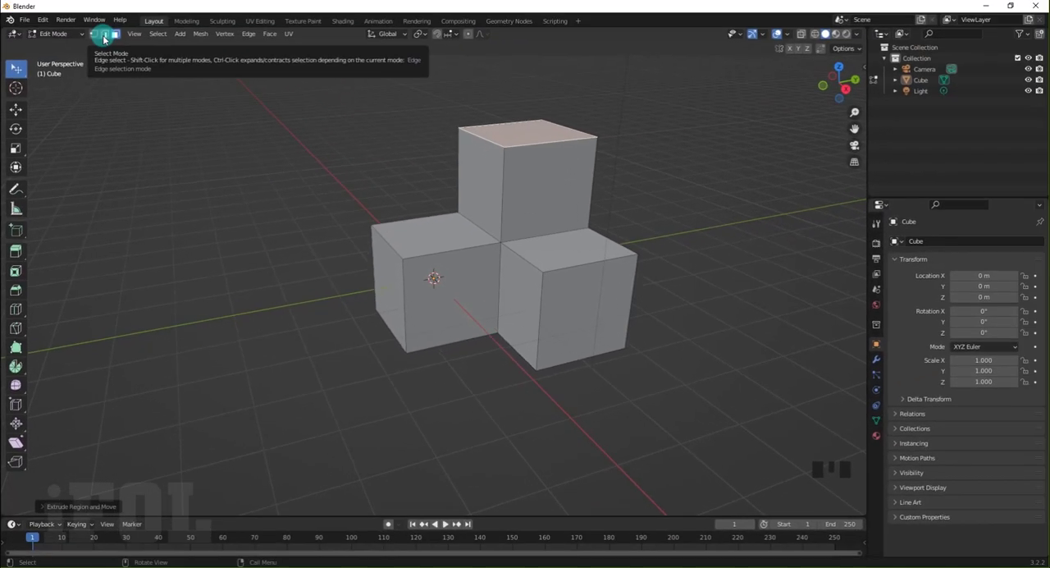
click(104, 37)
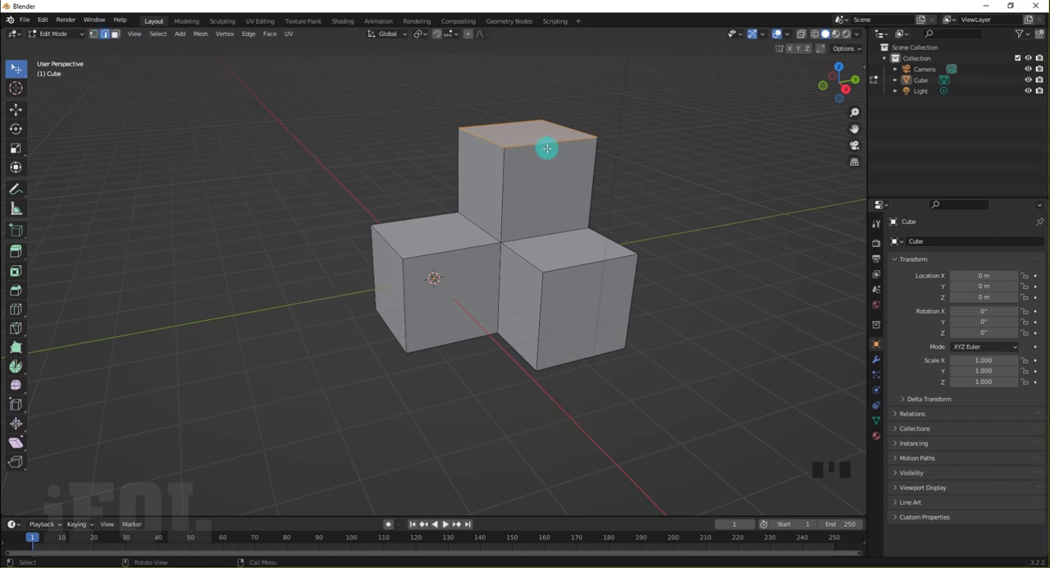
click(304, 159)
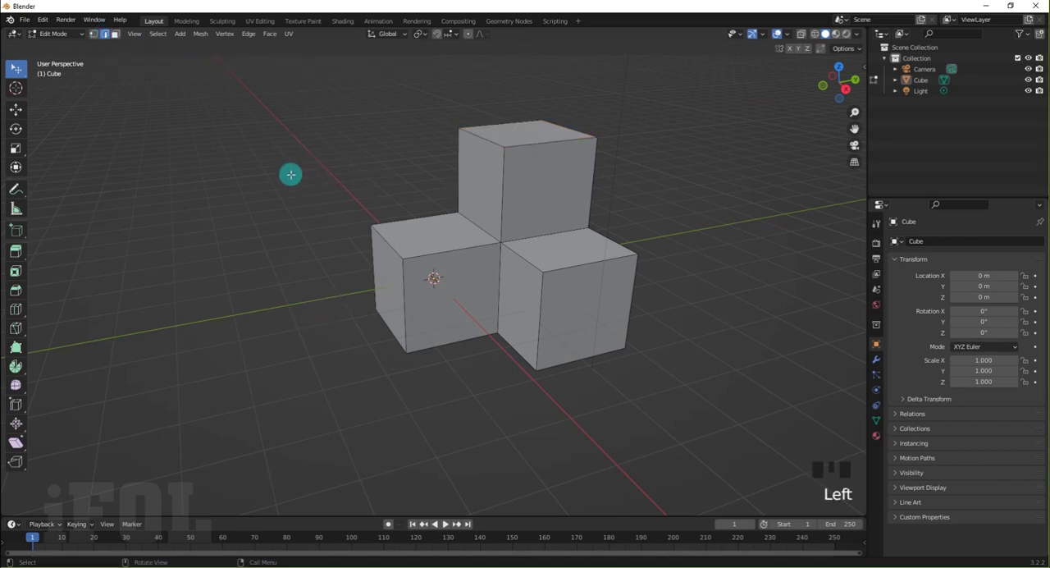
Bevel the upper outer edge of the block extending along +X by about 0.25 m with one segment
middle_click(433, 305)
scroll(594, 220, up, 2)
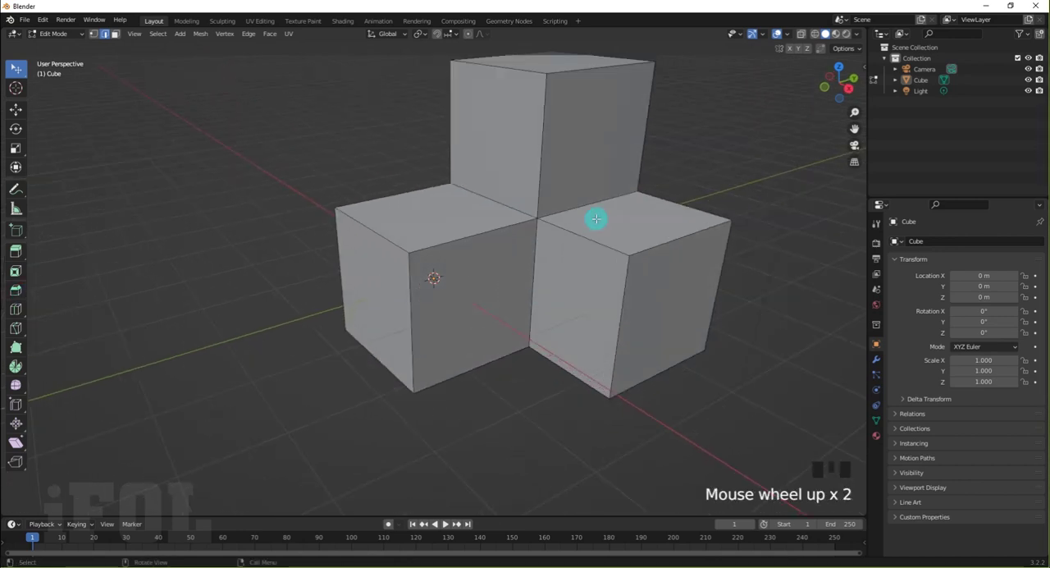
scroll(596, 219, up, 1)
shift+middle_drag(563, 255, 488, 265)
scroll(535, 234, up, 1)
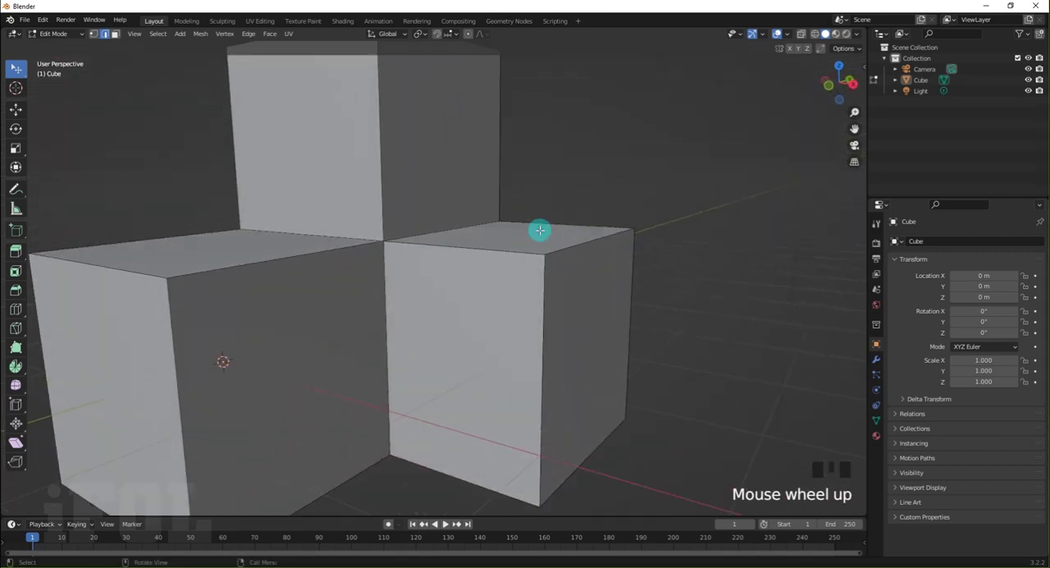
middle_drag(540, 230, 520, 252)
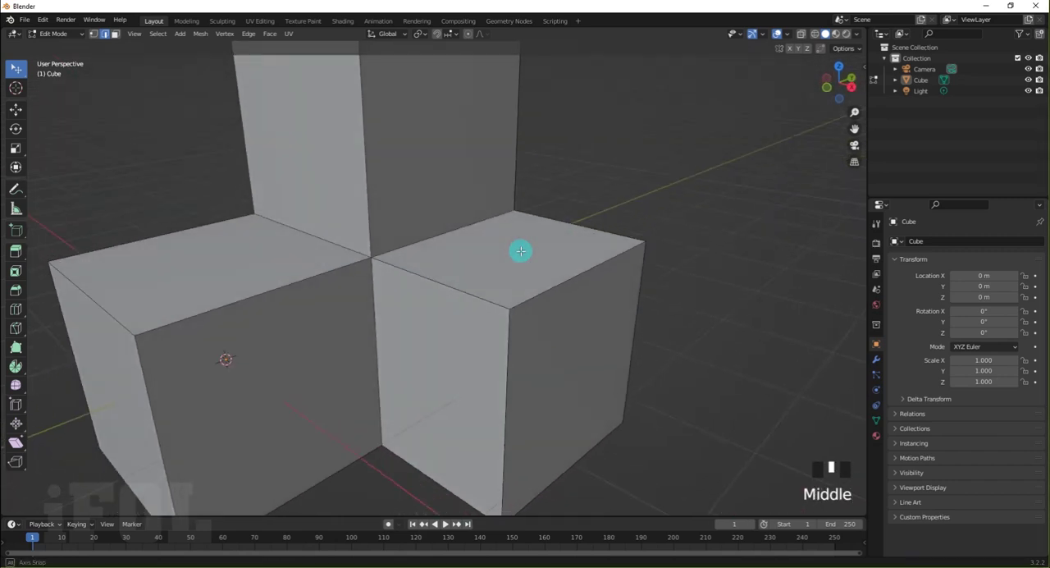
click(15, 272)
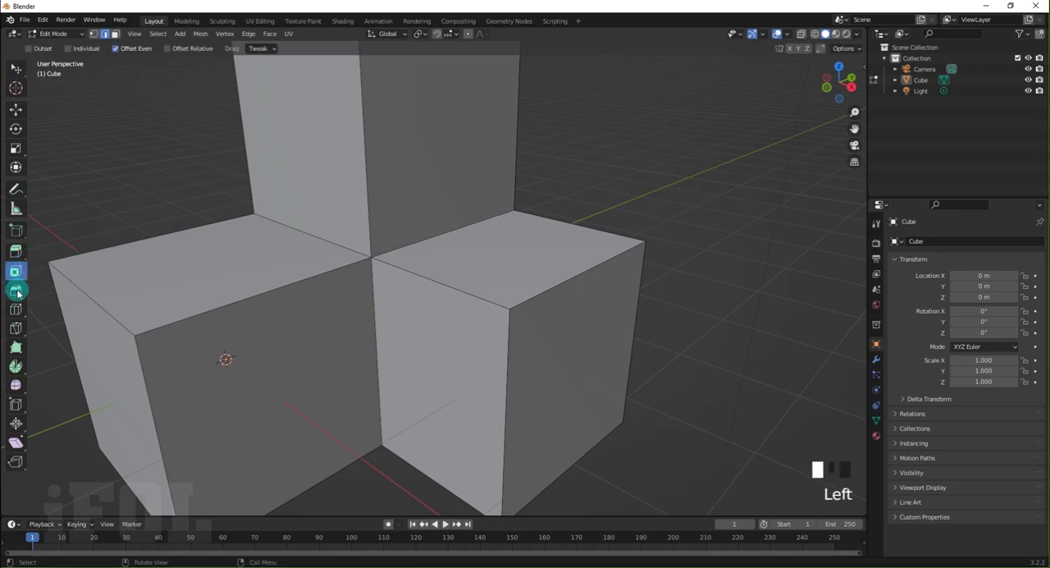
click(16, 291)
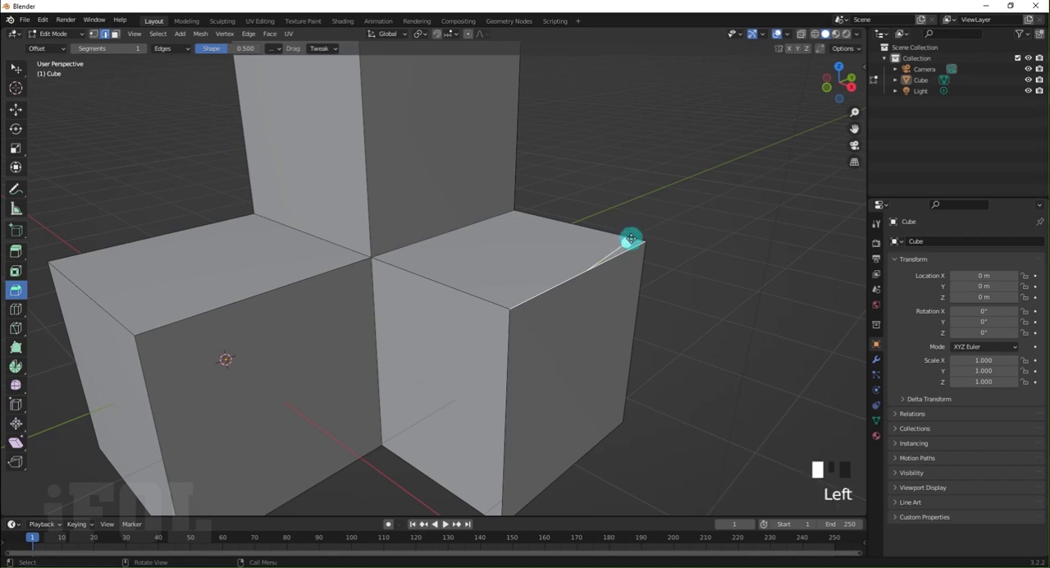
drag(632, 238, 632, 197)
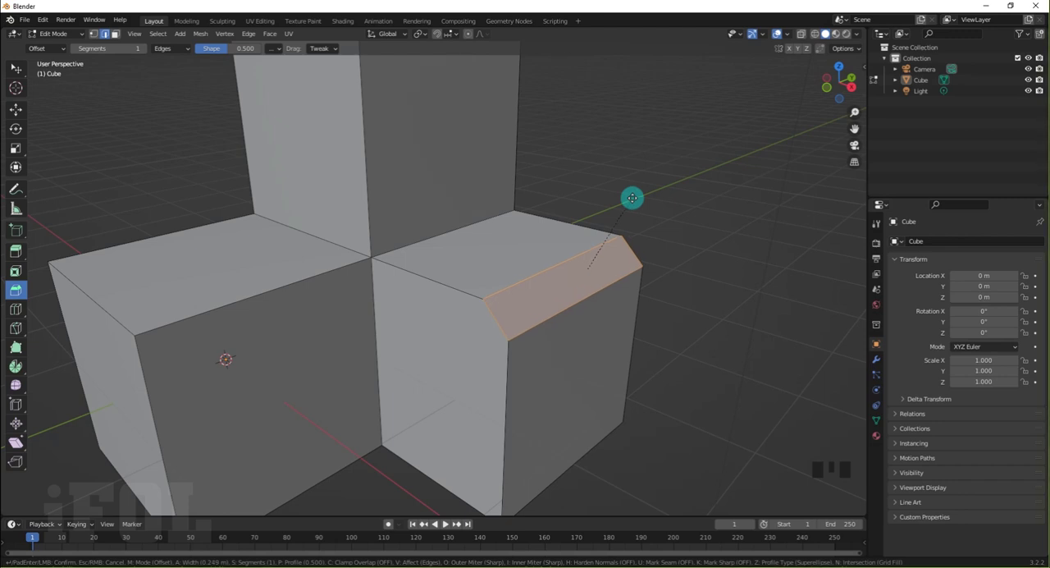
drag(632, 198, 632, 198)
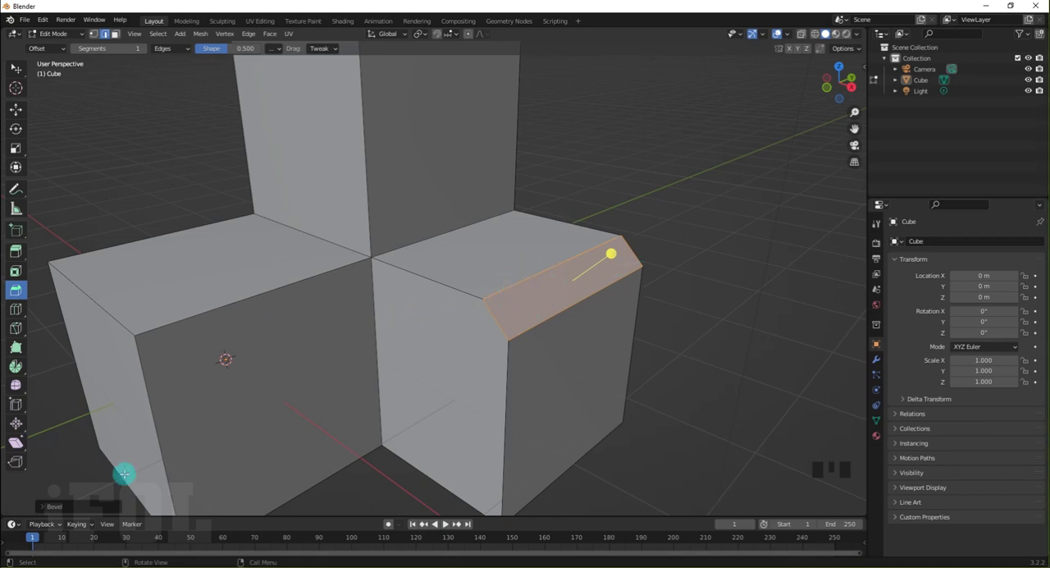
Set the bevel to affect only vertices so the edge's two corners are cut, and clear the bevel selection
click(71, 509)
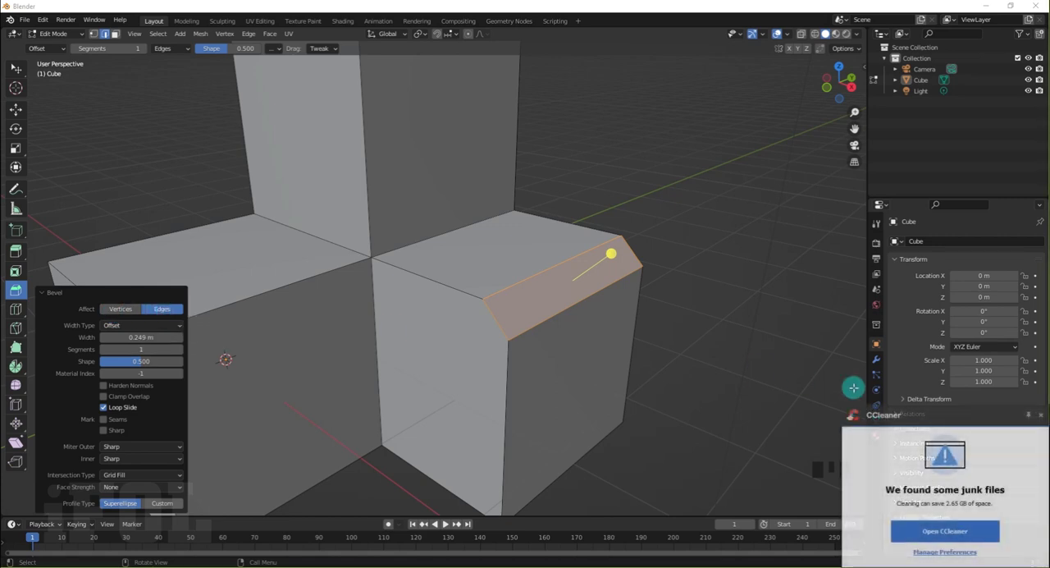
click(1043, 417)
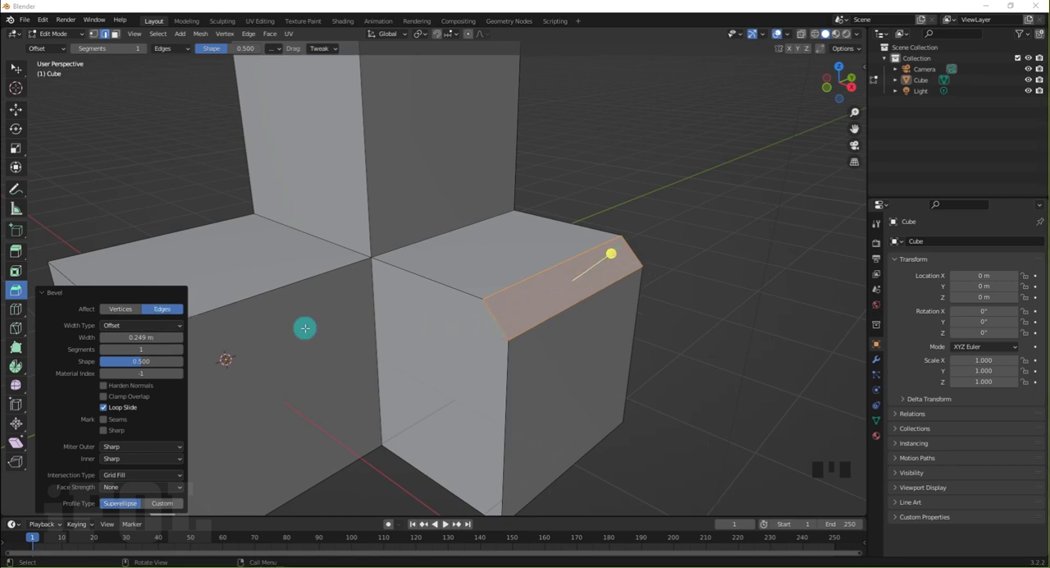
click(110, 312)
middle_drag(582, 297, 491, 331)
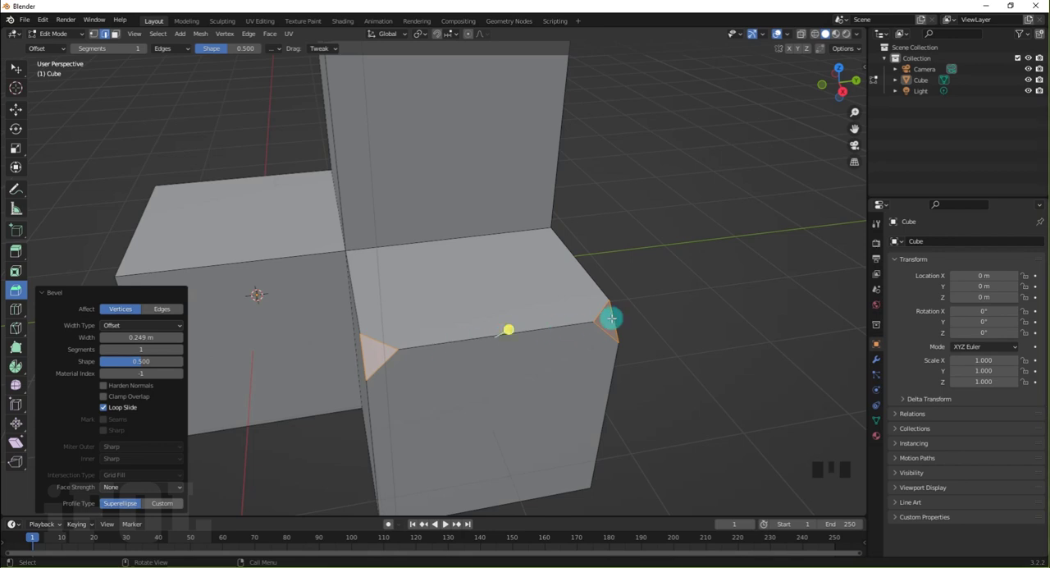
mouse_move(376, 351)
middle_down()
mouse_move(416, 356)
mouse_move(328, 353)
mouse_move(365, 355)
middle_up()
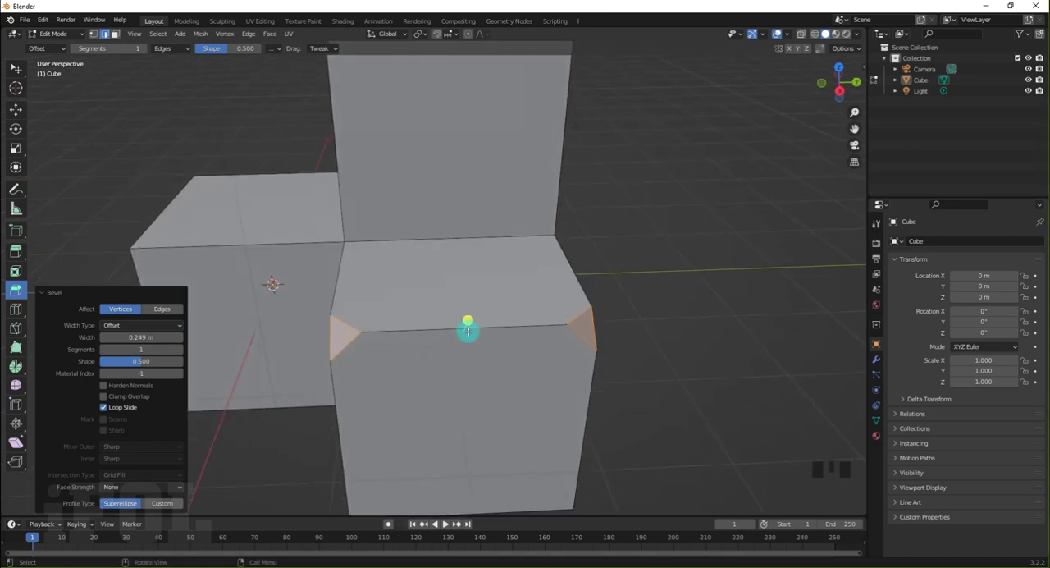
mouse_move(470, 324)
mouse_down()
mouse_move(481, 300)
mouse_move(468, 320)
mouse_up()
key(v)
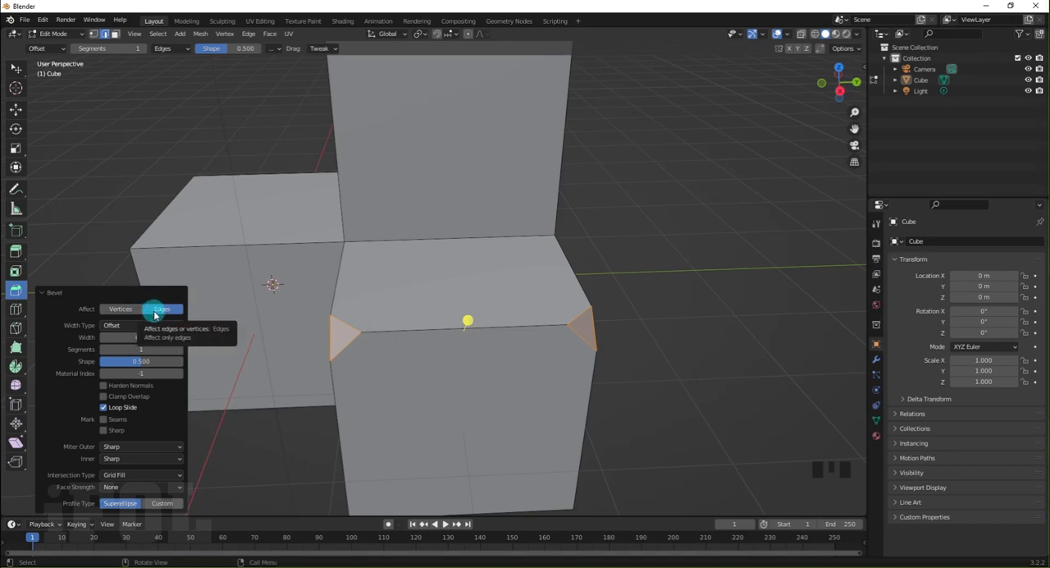
click(293, 386)
middle_drag(294, 377, 356, 370)
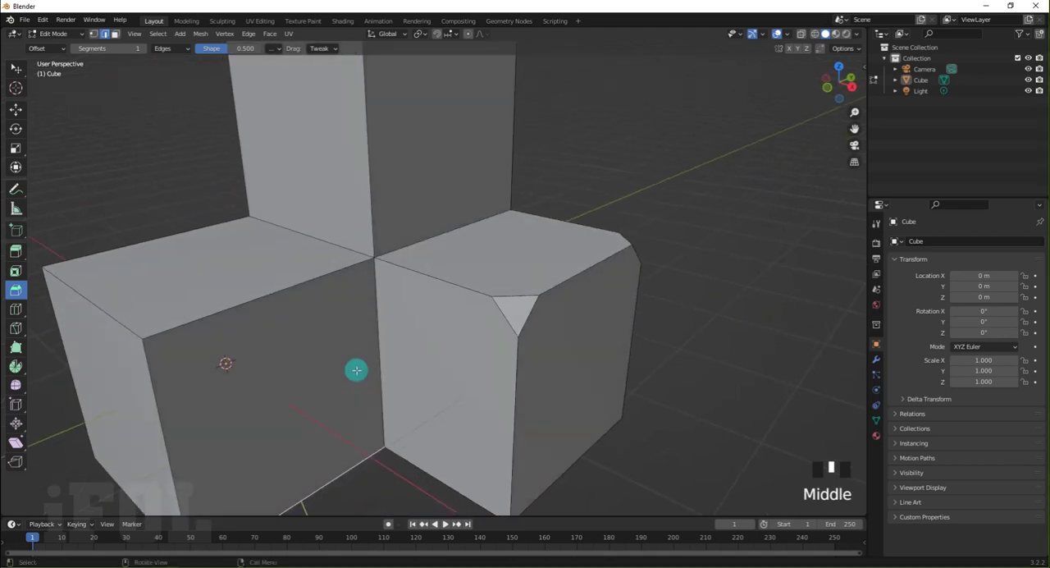
Undo the vertex-only bevel and bevel the +X block's upper outer edge again by about 0.2 m with one segment
key(ctrl+z)
key(ctrl+z)
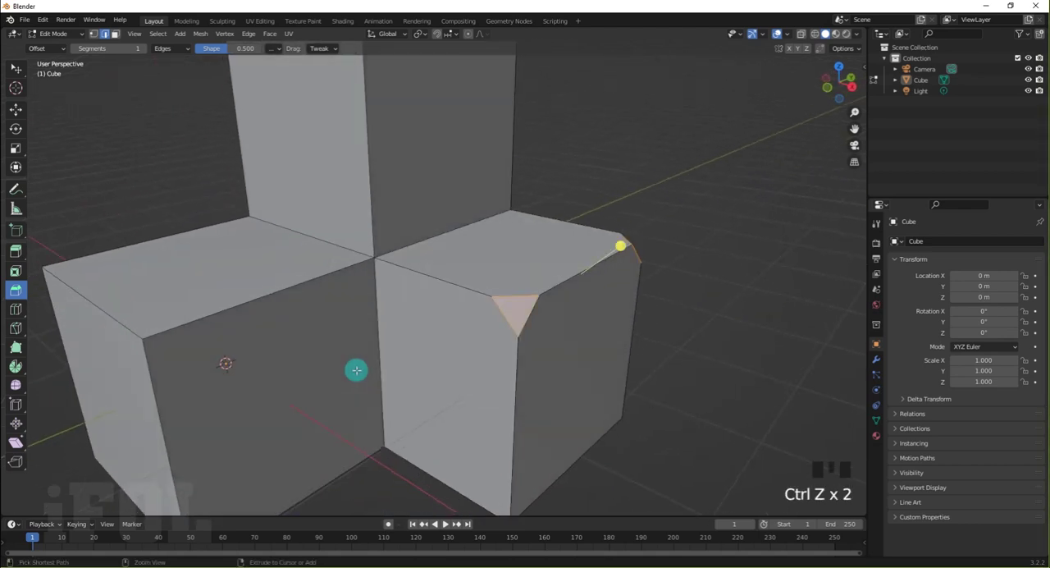
key(ctrl+z)
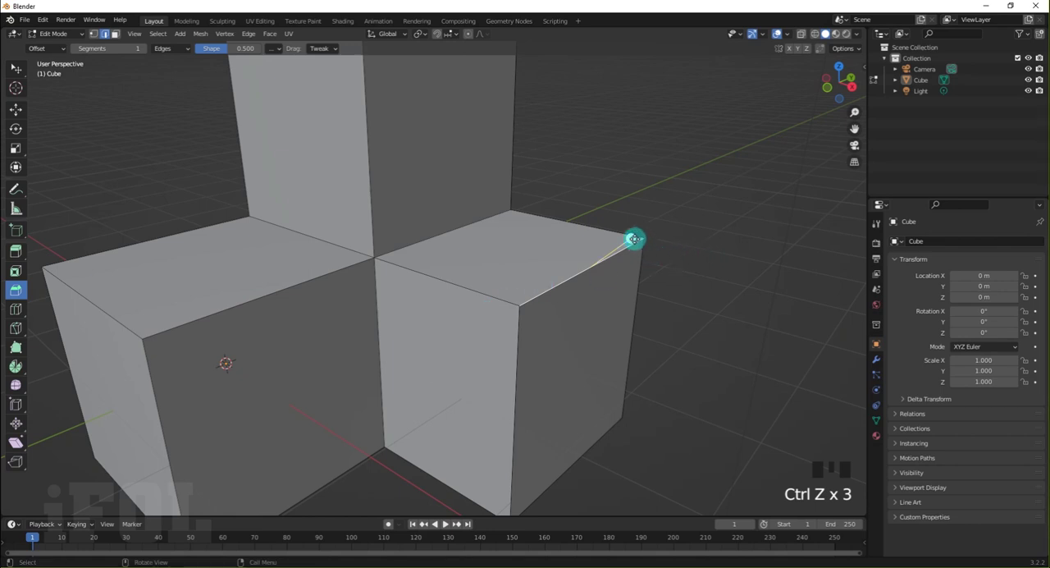
drag(634, 238, 629, 198)
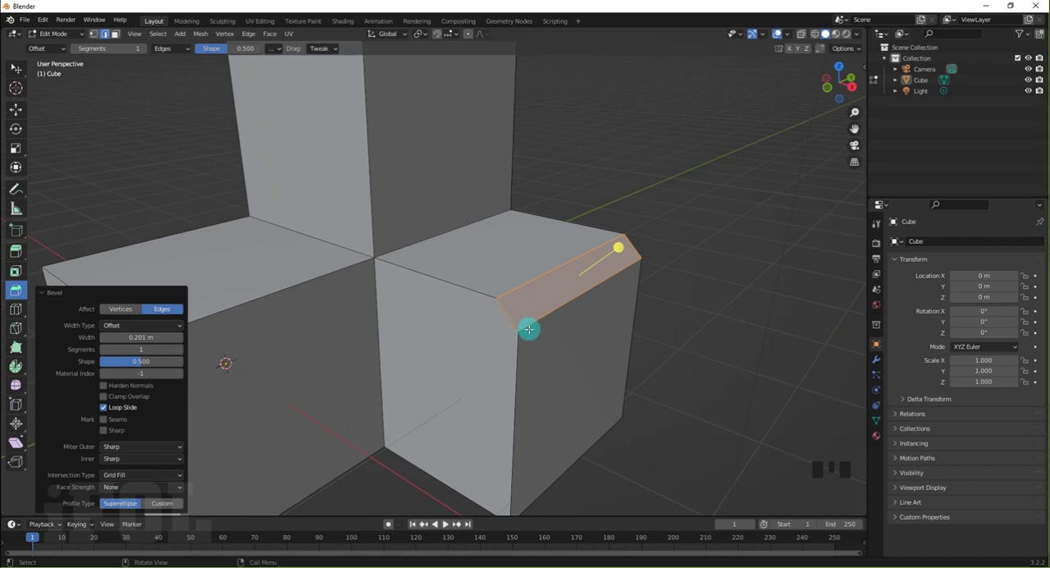
Keep the bevel's width type at Offset, examine the bevelled edge from the side, and widen the bevel to about 0.36 m
click(131, 327)
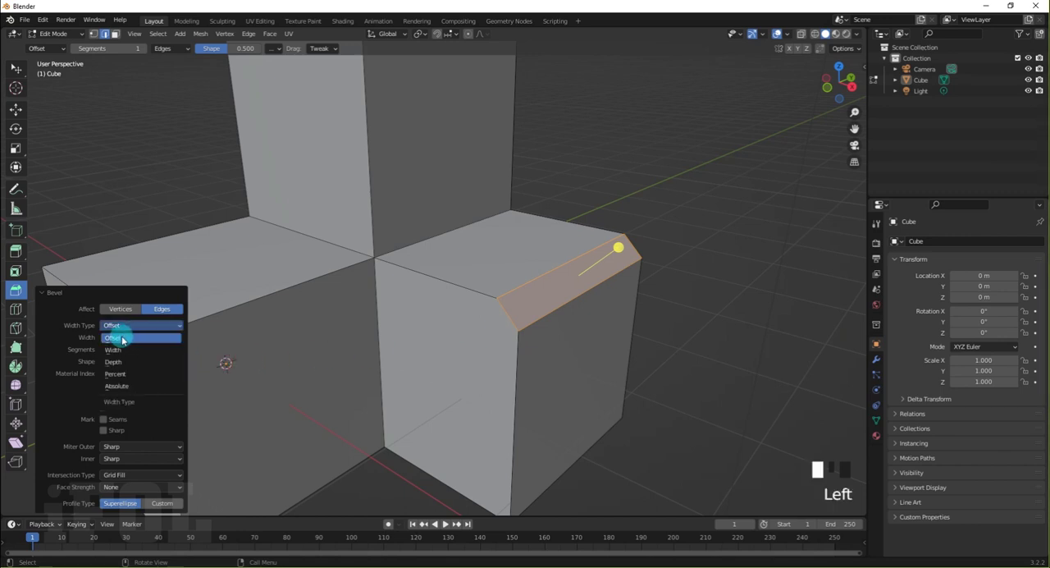
click(129, 342)
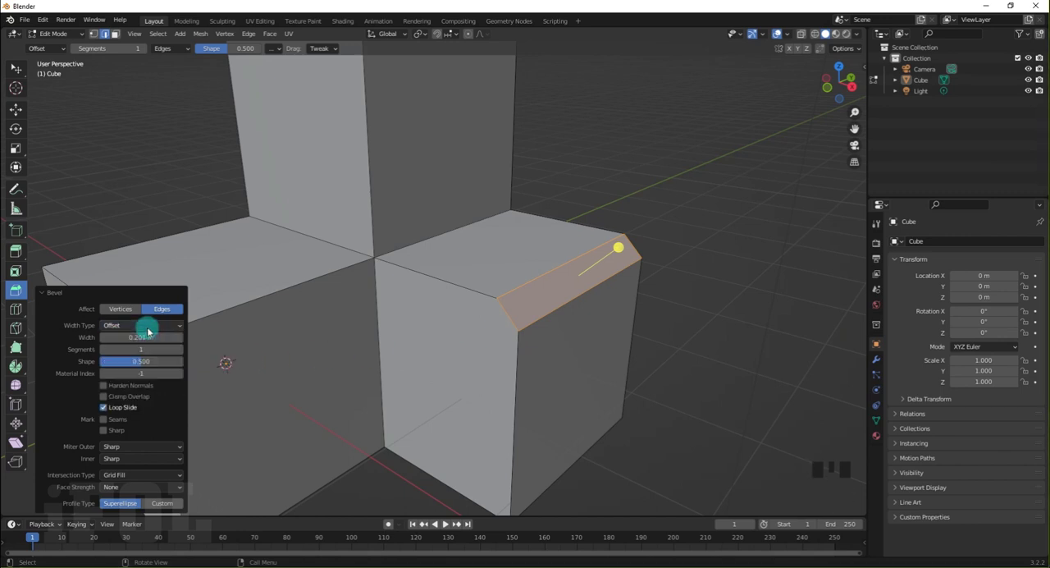
middle_drag(535, 343, 581, 316)
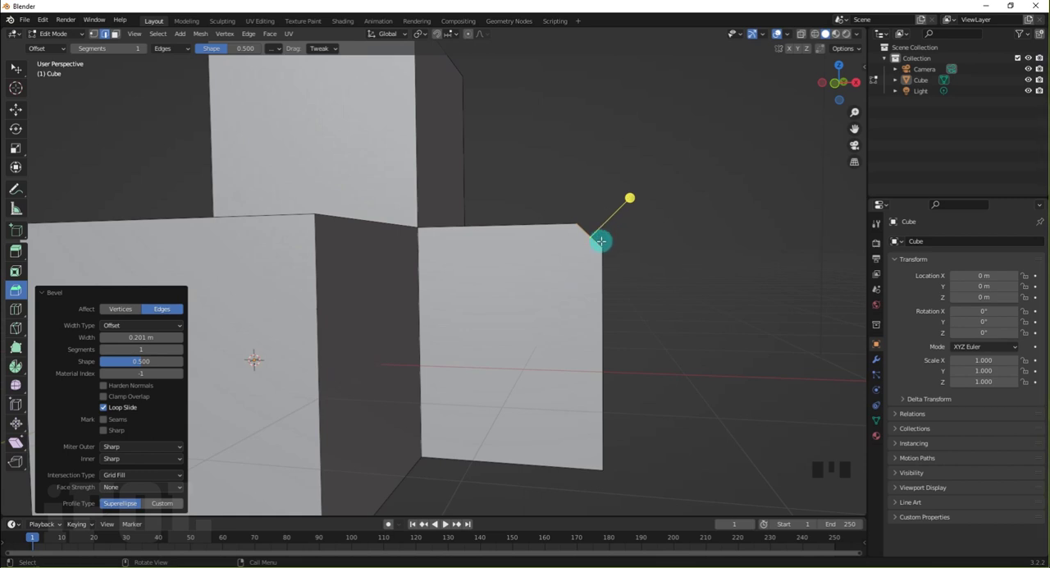
scroll(601, 243, up, 2)
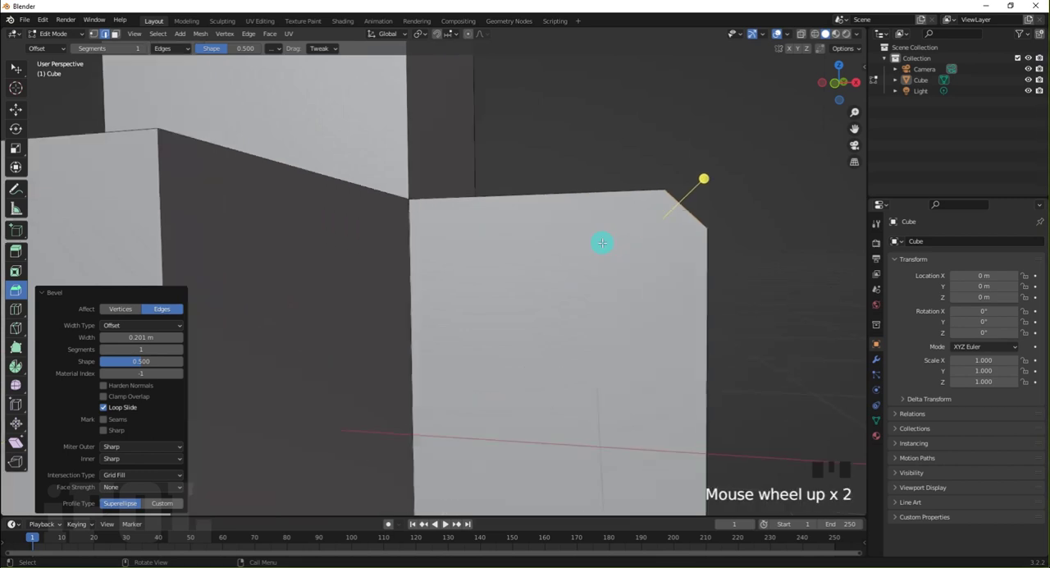
middle_drag(694, 223, 633, 249)
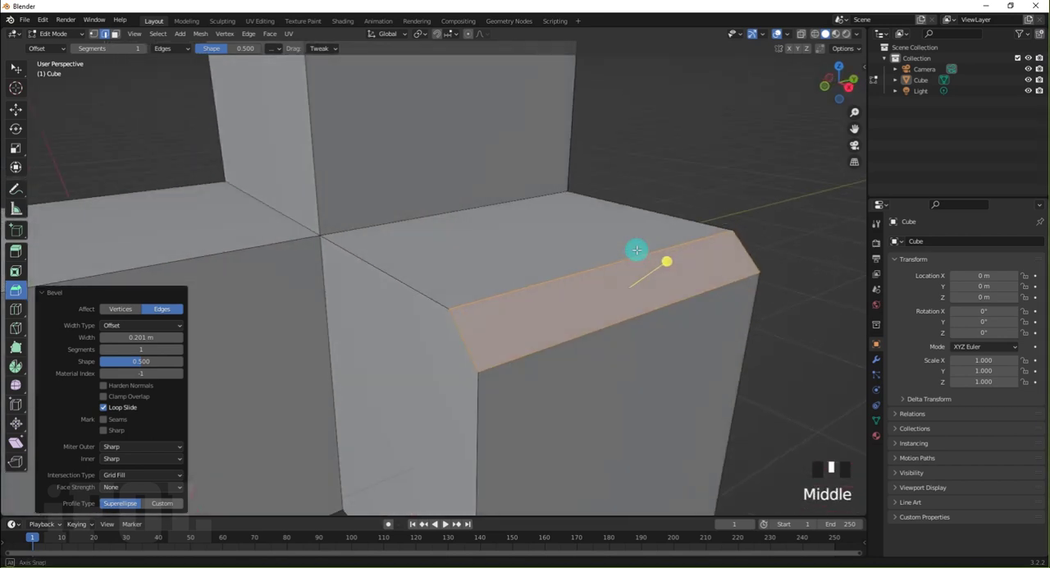
click(140, 337)
mouse_move(140, 337)
mouse_down()
mouse_move(145, 345)
mouse_move(130, 329)
mouse_up()
Change the bevel's width type to Width and set the width to about 0.391 m
click(130, 329)
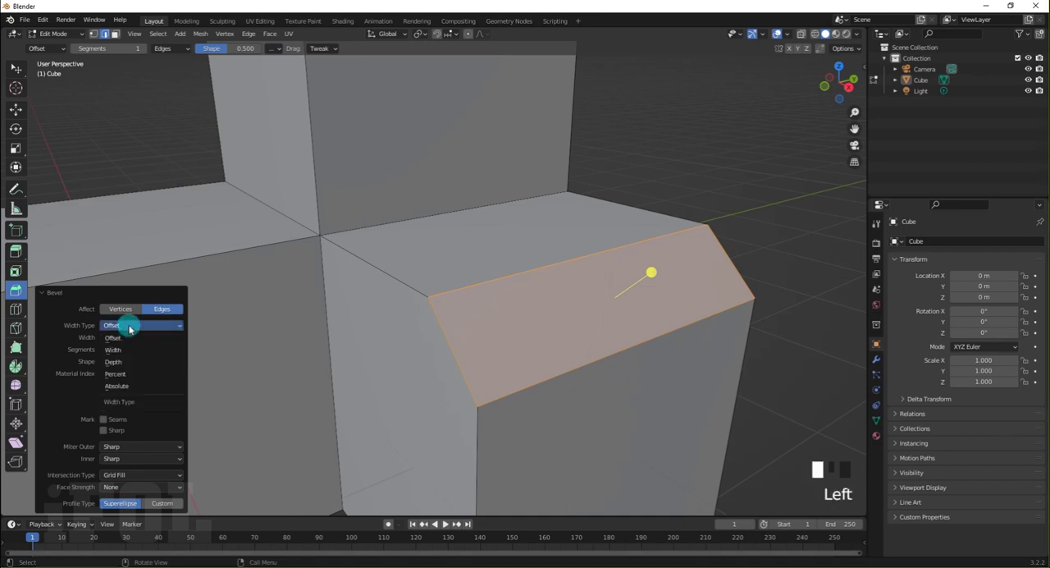
click(128, 337)
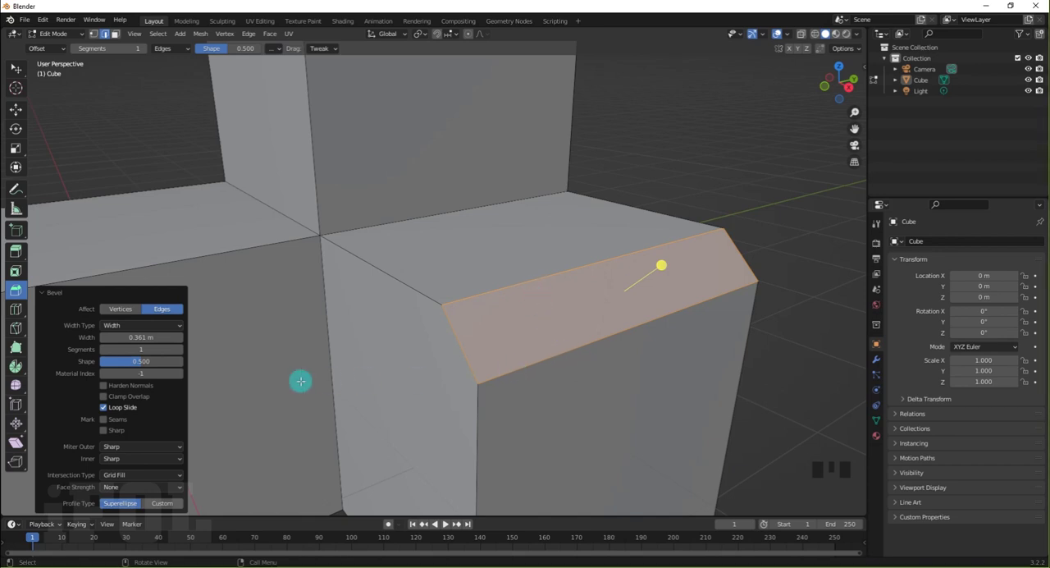
mouse_move(136, 337)
mouse_down()
mouse_move(154, 336)
mouse_move(128, 336)
mouse_up()
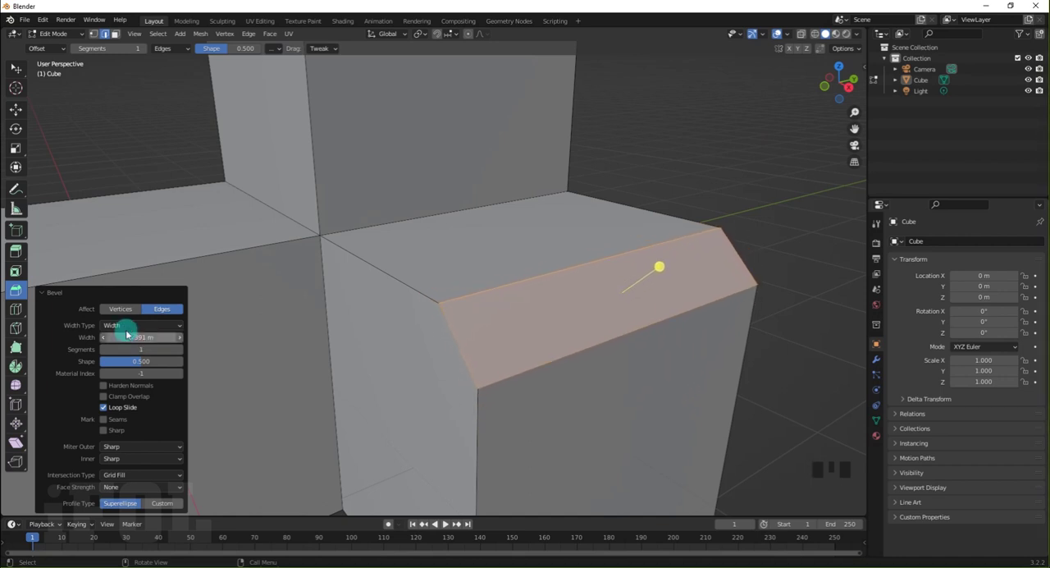
Change the bevel's width type to Depth and set the width to 0.241 m
click(115, 326)
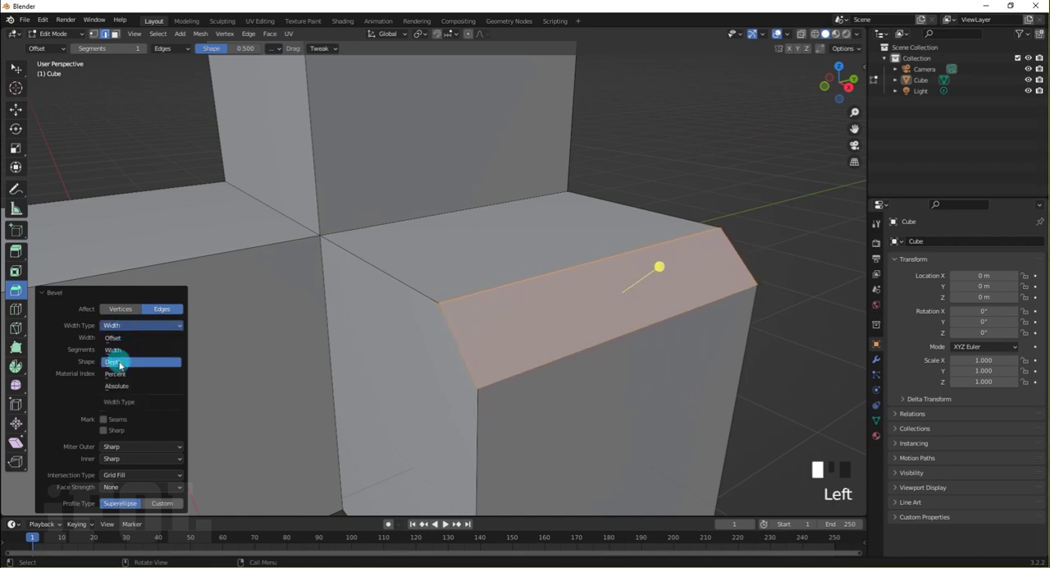
click(118, 363)
middle_drag(378, 368, 427, 353)
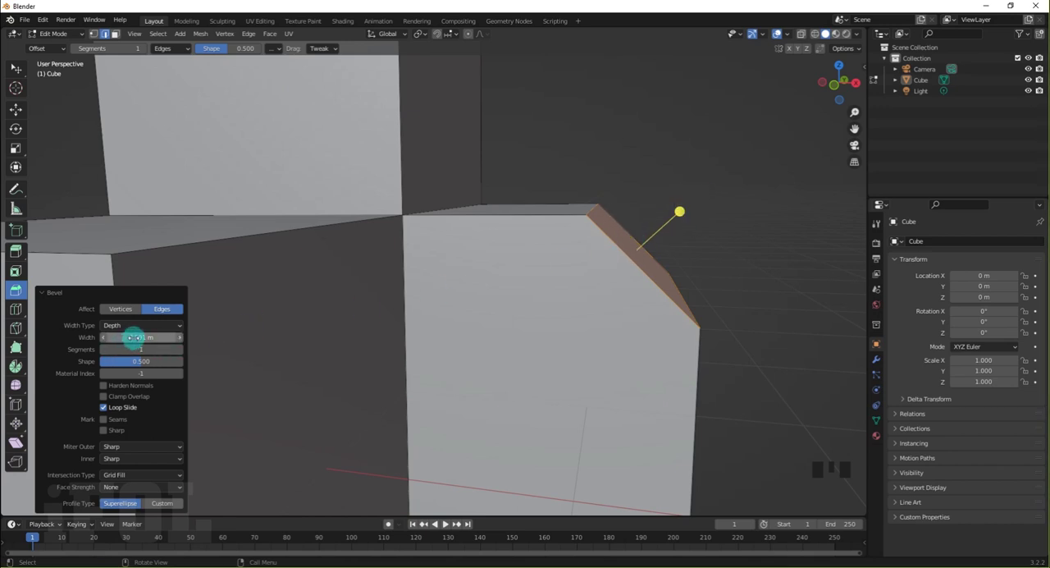
mouse_move(133, 337)
mouse_down()
mouse_move(147, 337)
mouse_move(134, 338)
mouse_up()
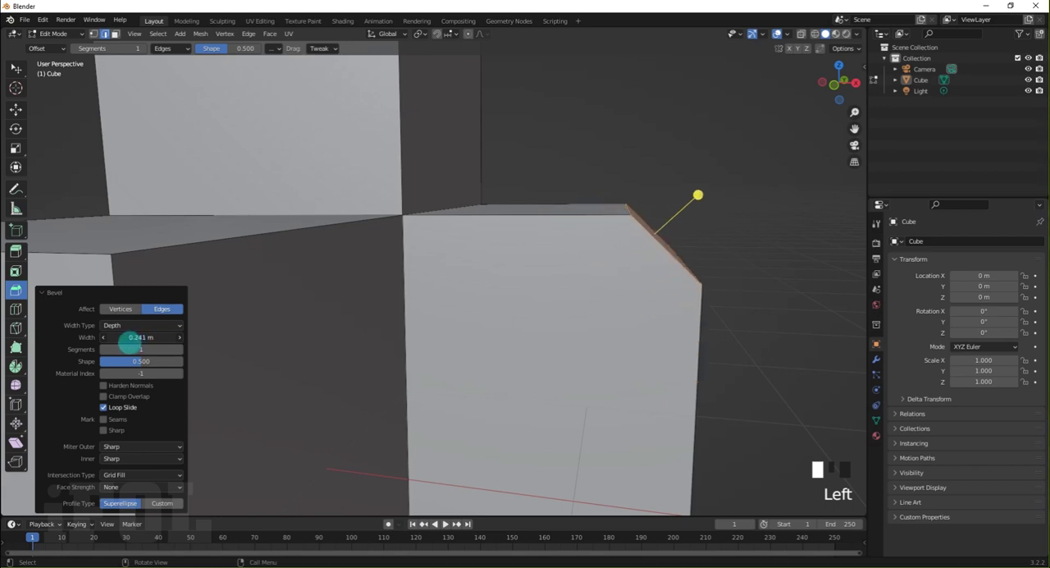
Change the bevel's width type to Percent and set the width percentage to 7.792%
click(134, 326)
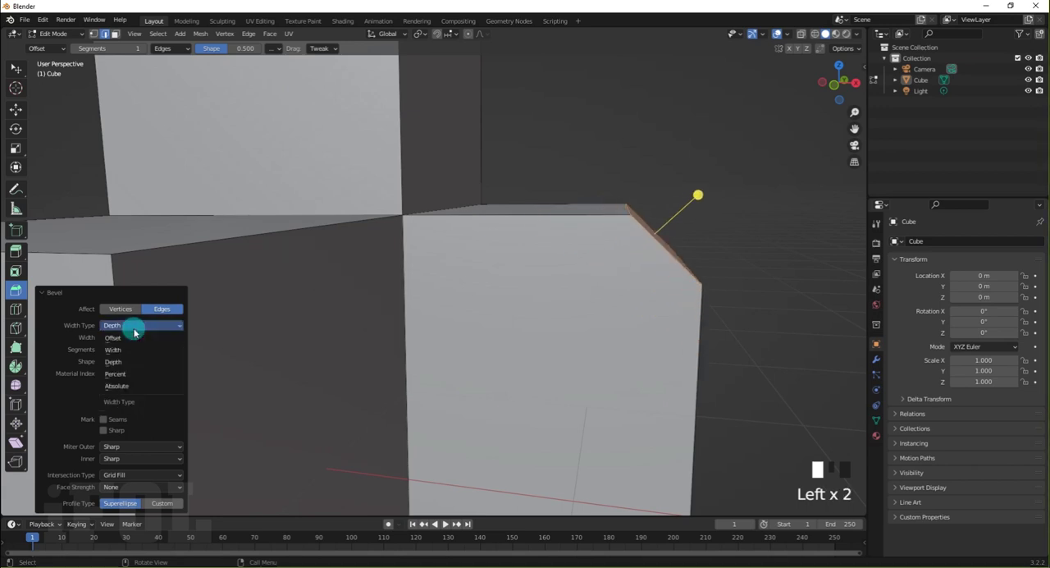
click(123, 374)
middle_drag(528, 309, 464, 325)
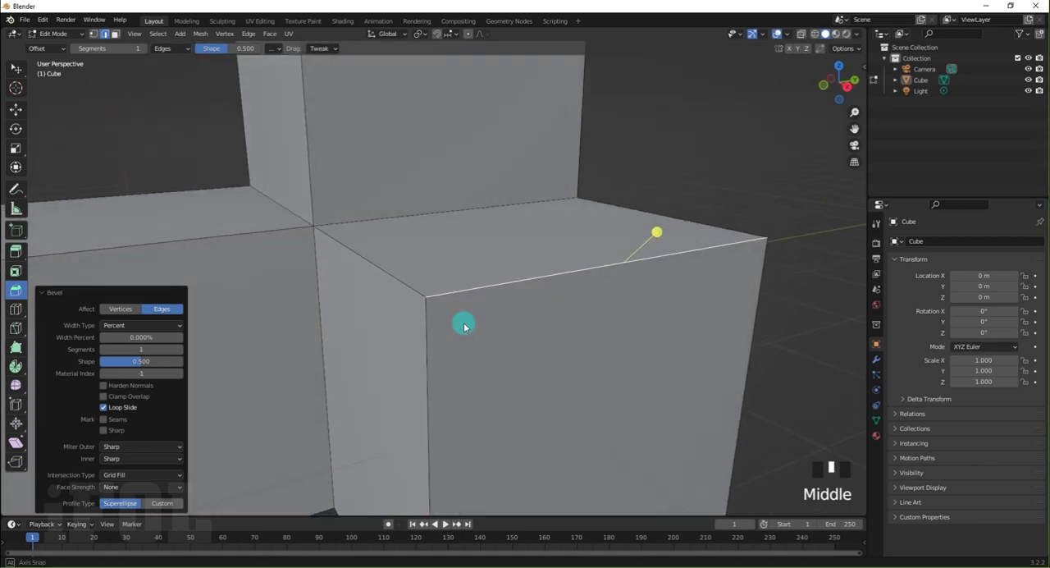
click(141, 337)
mouse_move(141, 337)
mouse_down()
mouse_move(155, 337)
mouse_move(141, 337)
mouse_up()
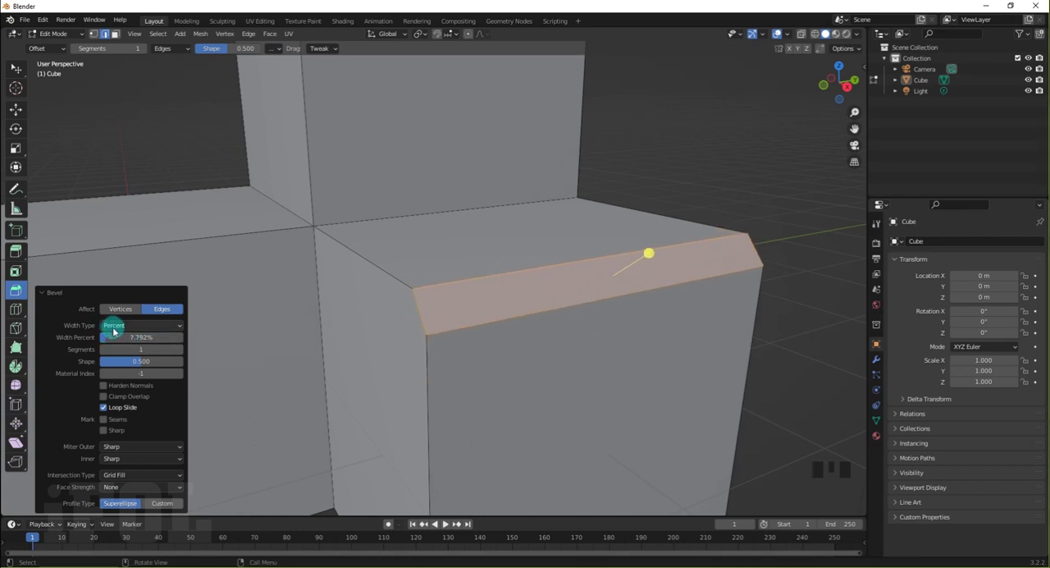
Change the bevel's width type to Absolute and set the width to 0.431 m
click(112, 325)
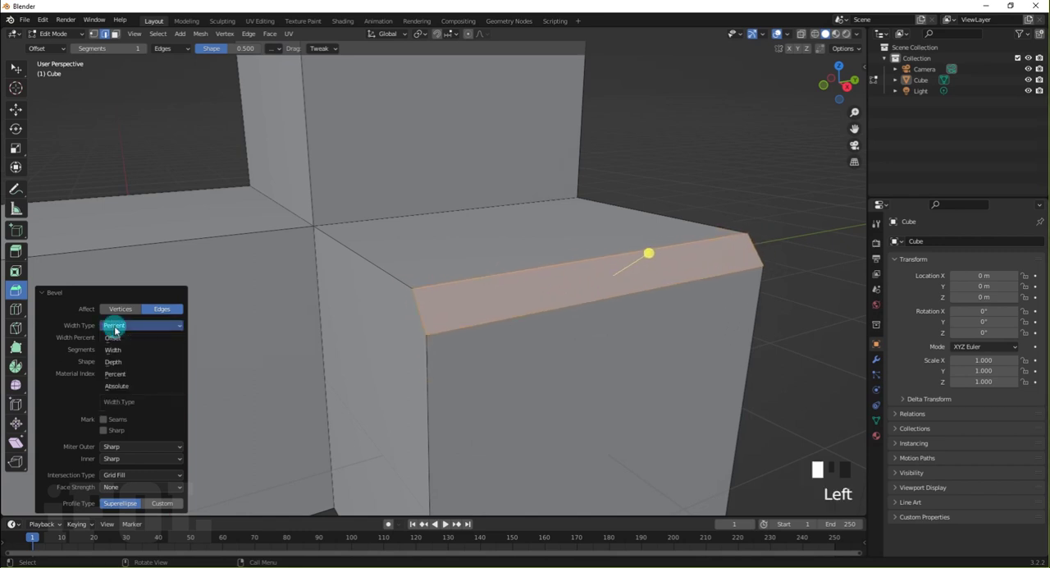
click(119, 386)
middle_drag(435, 367, 463, 362)
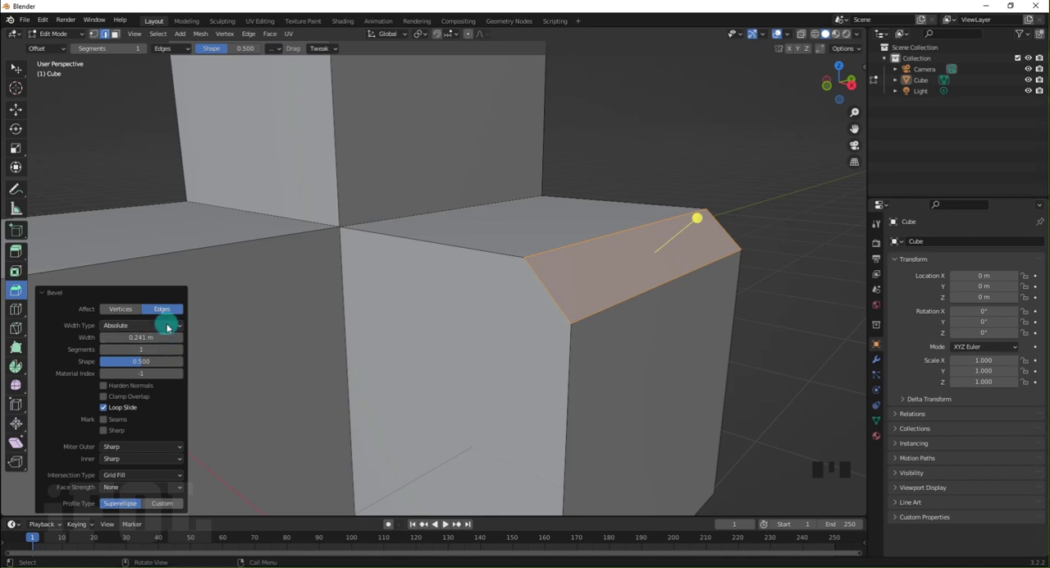
mouse_move(148, 337)
mouse_down()
mouse_move(164, 340)
mouse_move(156, 337)
mouse_up()
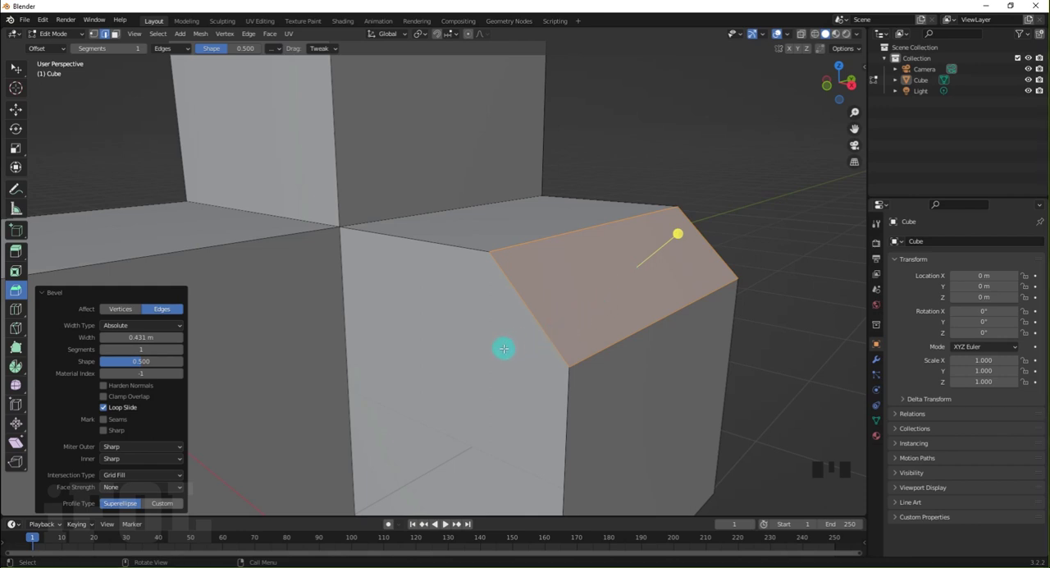
Switch the bevel's width type back to Offset and round the bevel by setting its segments to 37 and finally 36
click(158, 327)
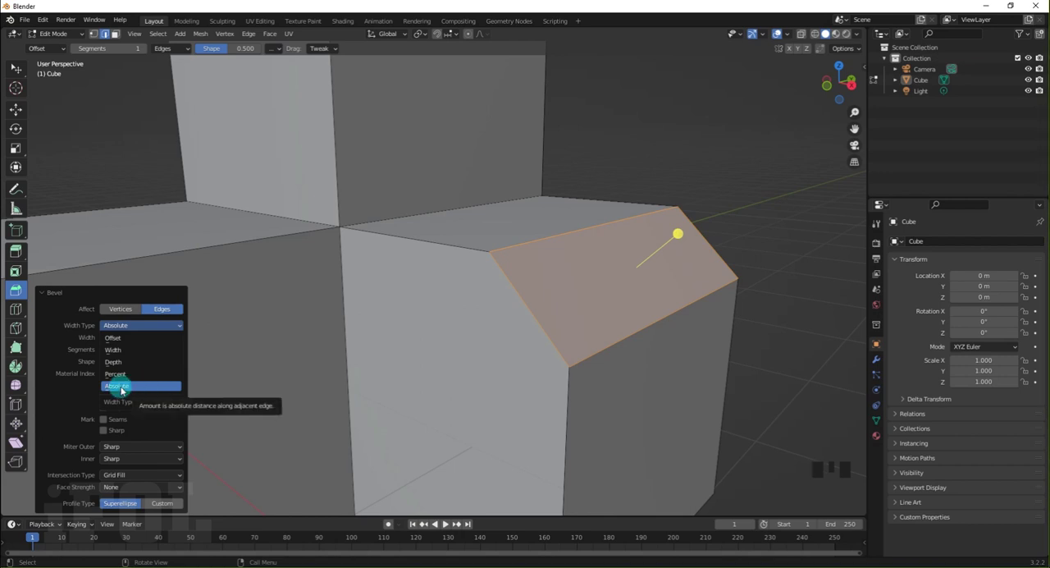
click(122, 338)
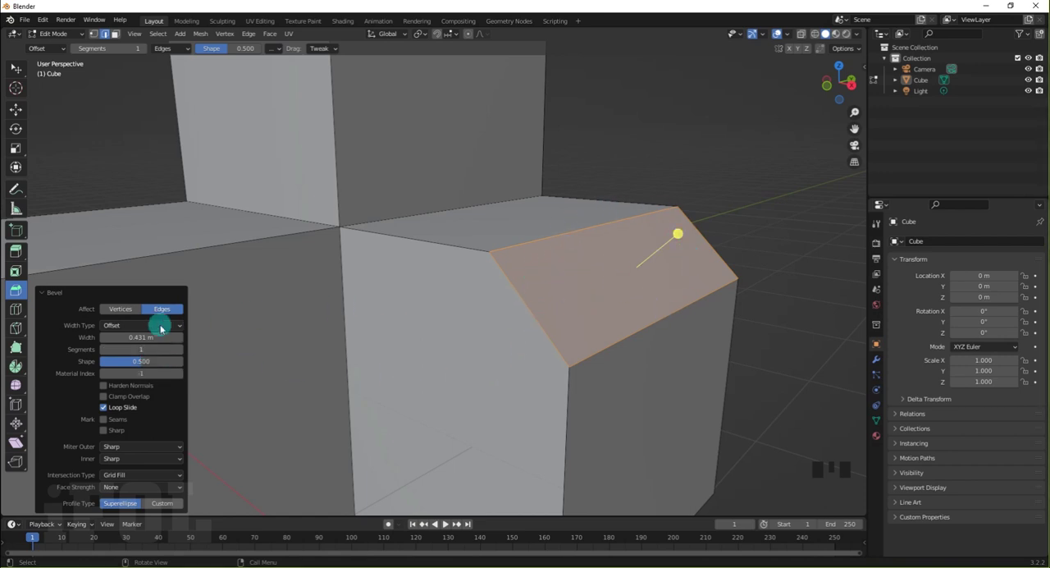
drag(133, 351, 179, 347)
middle_drag(457, 326, 476, 314)
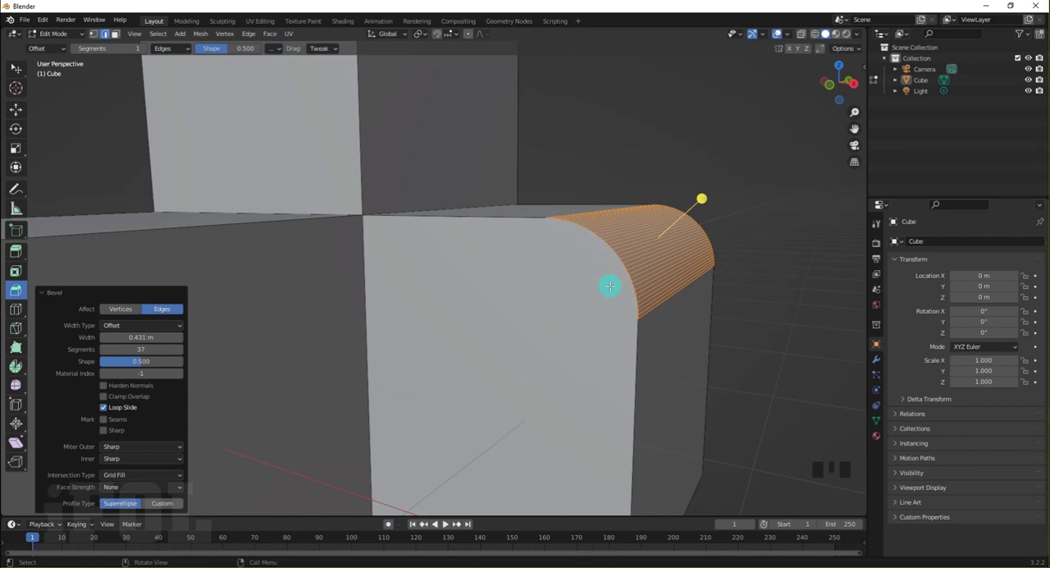
mouse_move(610, 287)
middle_down()
mouse_move(438, 293)
mouse_move(617, 300)
middle_up()
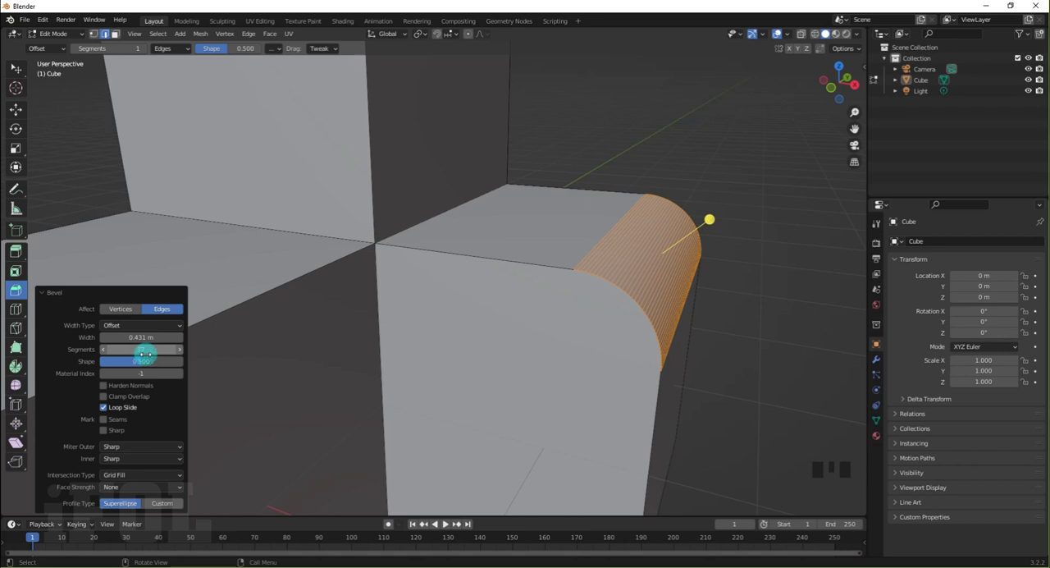
scroll(682, 297, up, 1)
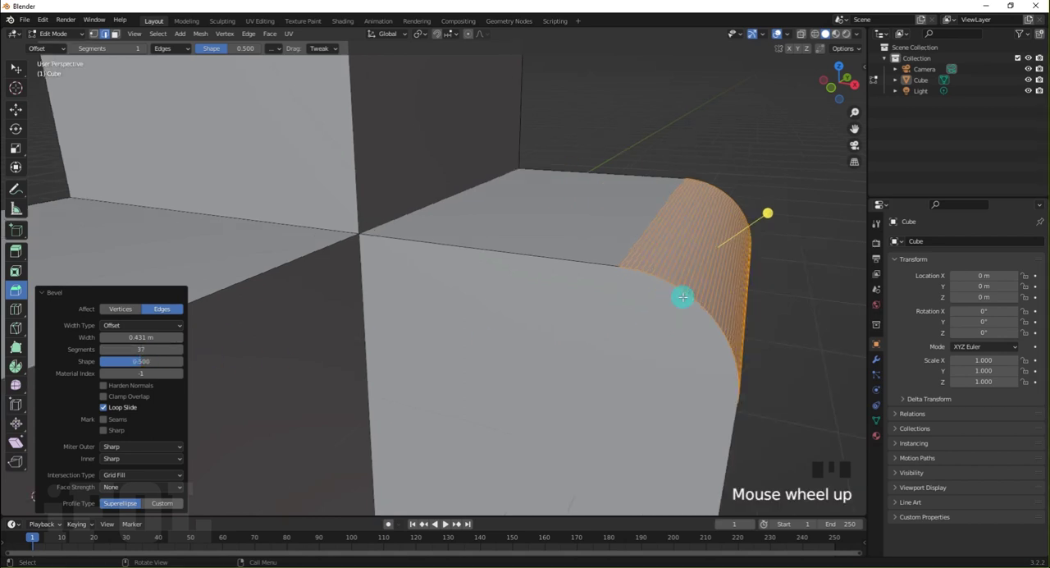
middle_drag(678, 297, 527, 305)
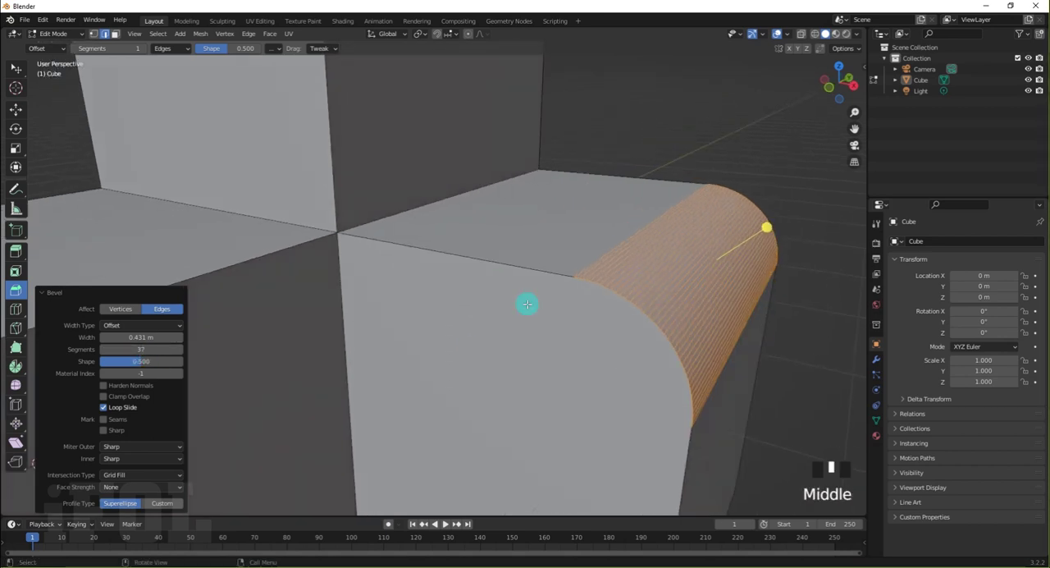
click(141, 349)
drag(141, 349, 141, 349)
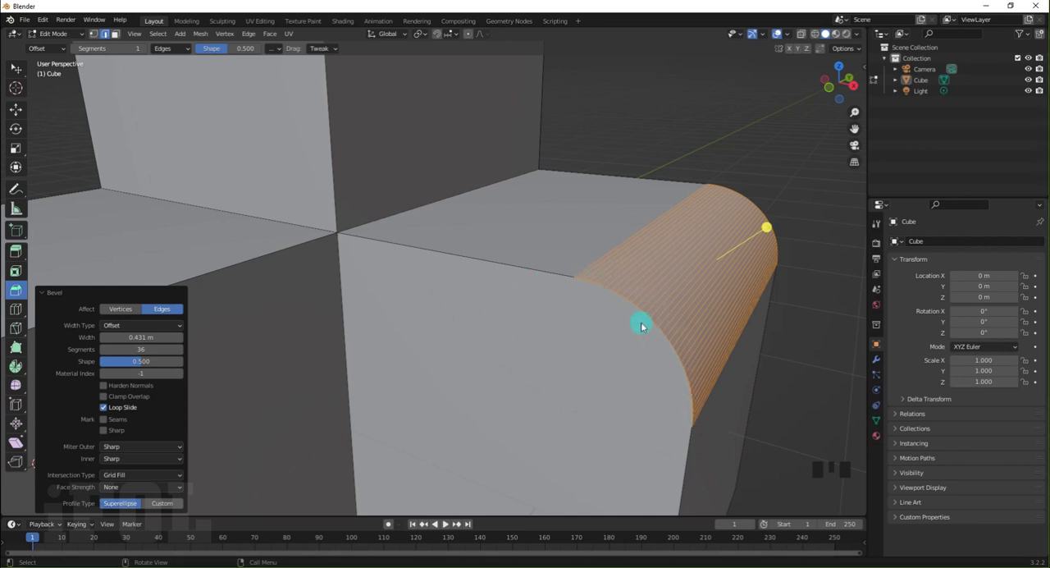
Try a bevel shape of 0.805 for a tighter curve, and settle on a shape of 0.689
scroll(559, 330, down, 2)
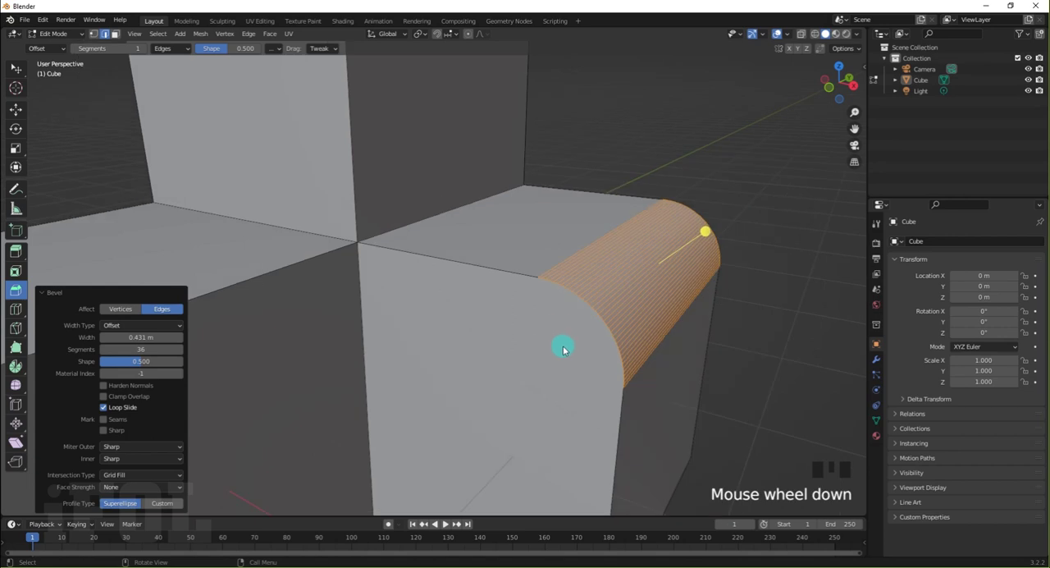
middle_drag(563, 347, 586, 328)
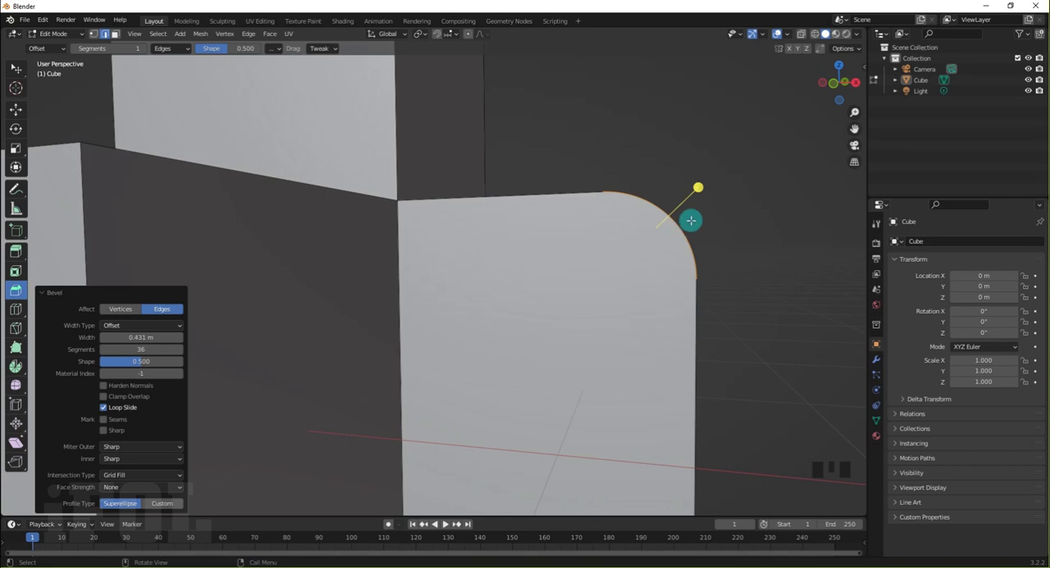
middle_drag(691, 220, 678, 228)
scroll(643, 255, up, 2)
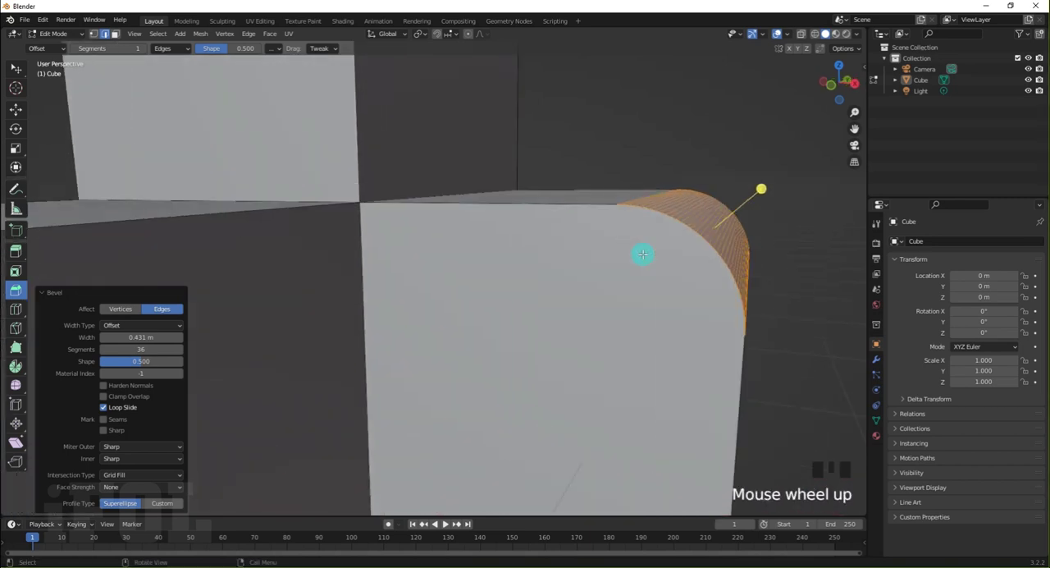
scroll(643, 254, up, 2)
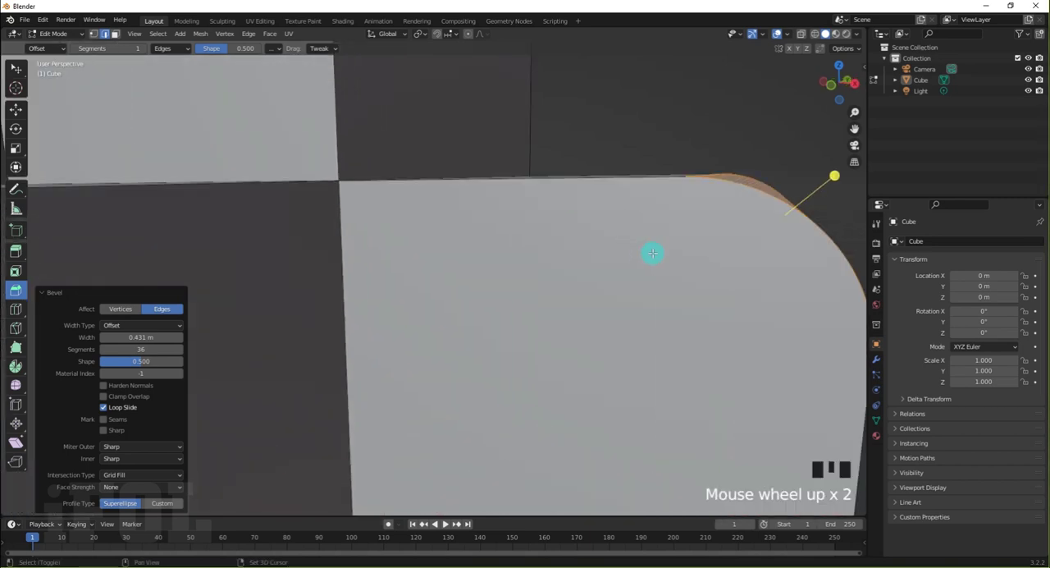
shift+middle_drag(649, 252, 556, 261)
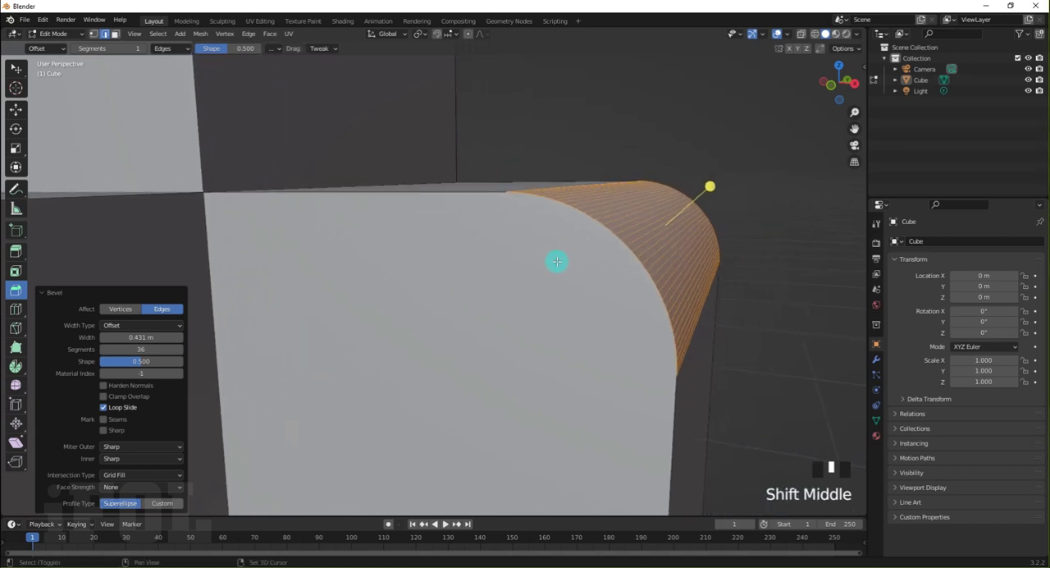
click(141, 361)
drag(141, 361, 170, 357)
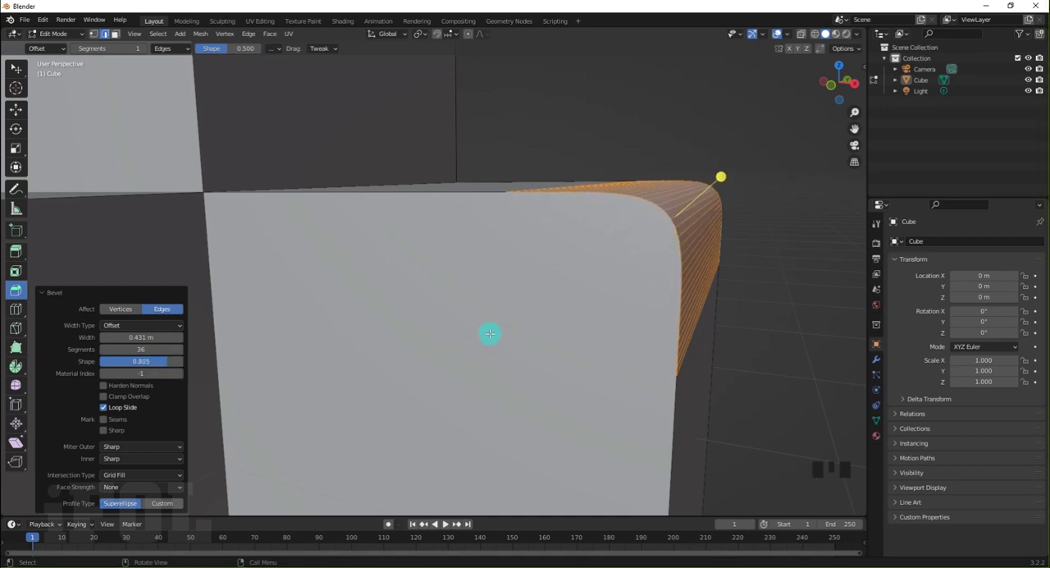
middle_drag(490, 333, 471, 342)
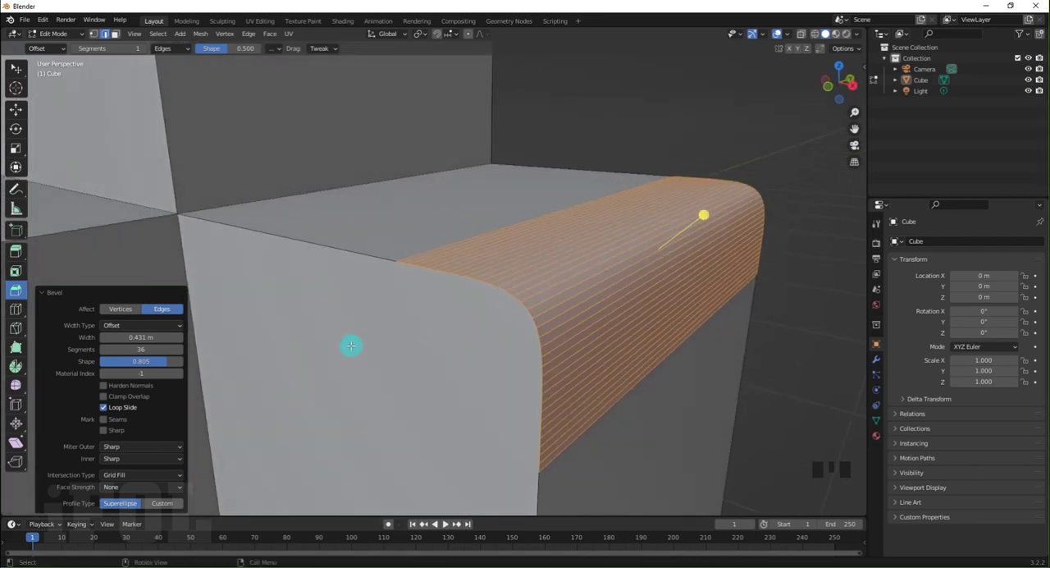
mouse_move(141, 361)
mouse_down()
mouse_move(164, 361)
mouse_move(141, 361)
mouse_up()
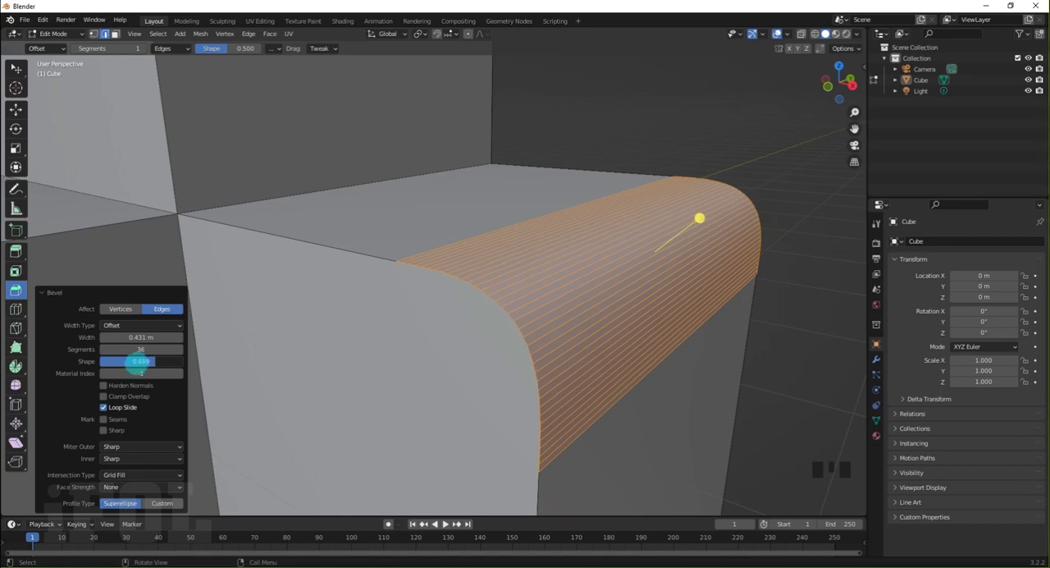
Lower the bevel's shape to 0.610, and settle on a shape of 0.623
drag(135, 362, 133, 362)
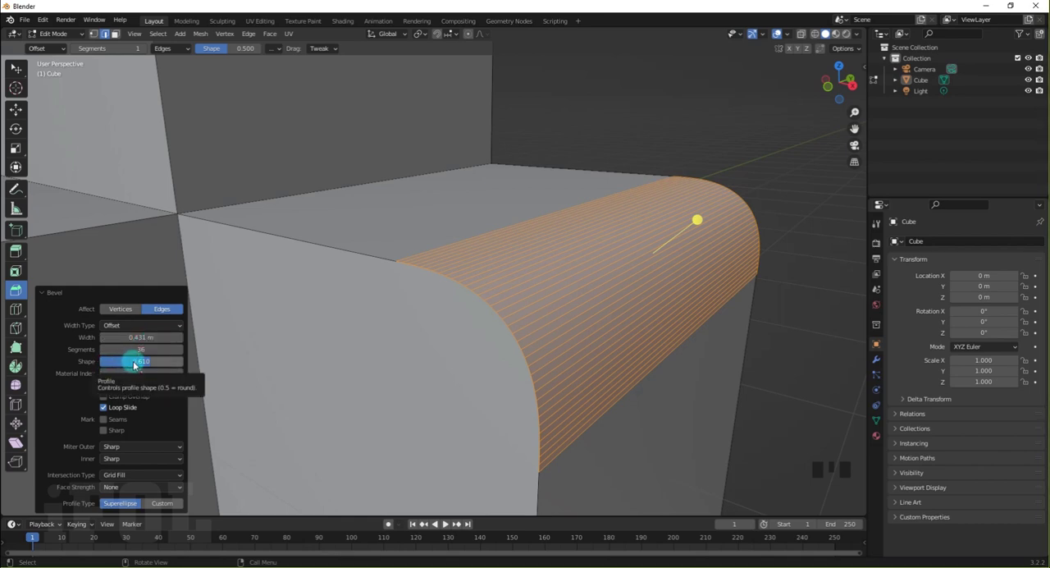
drag(134, 357, 137, 361)
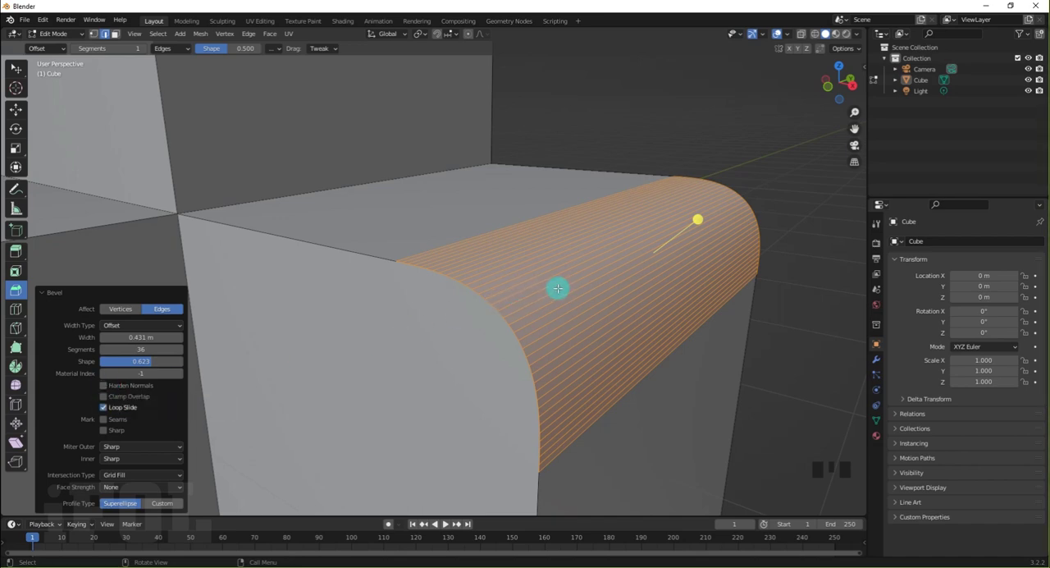
Examine the rounded bevel up close and try switching its Harden Normals option on and off
scroll(558, 288, up, 3)
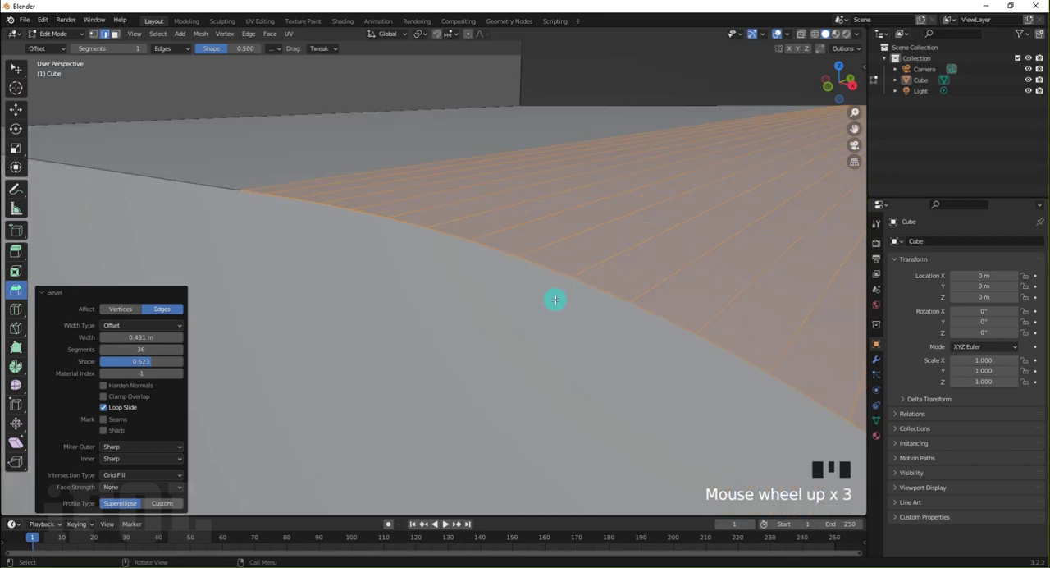
shift+middle_drag(556, 300, 531, 256)
scroll(504, 280, down, 2)
scroll(619, 170, up, 2)
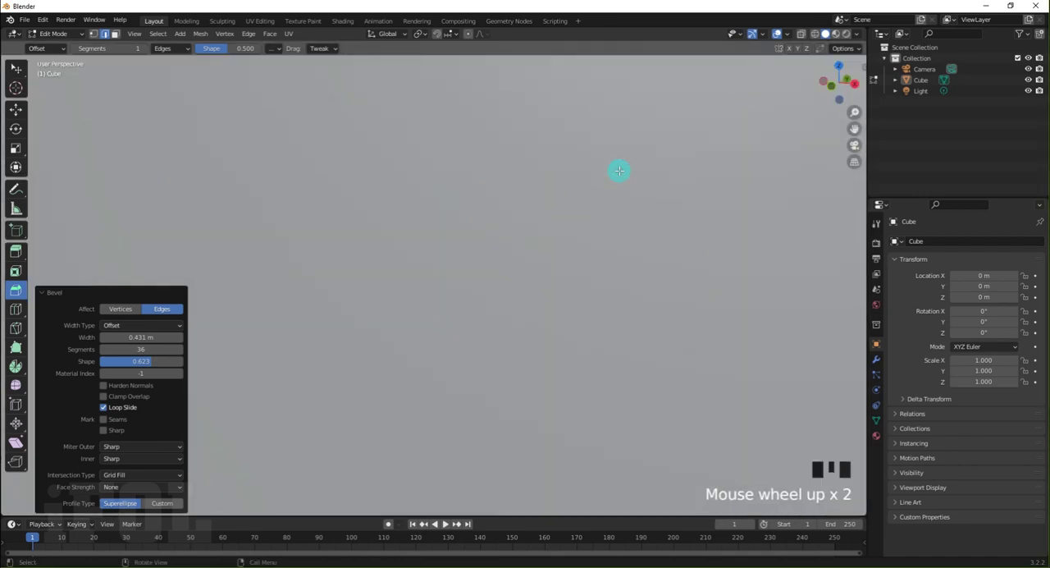
middle_drag(607, 190, 647, 181)
scroll(599, 199, down, 3)
scroll(607, 195, up, 2)
scroll(645, 181, up, 3)
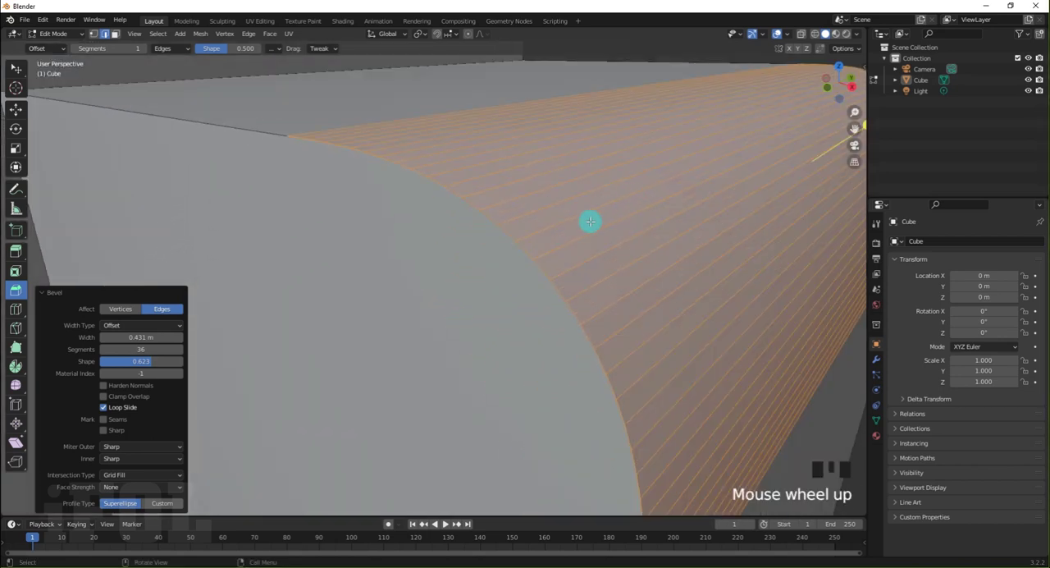
middle_drag(532, 229, 536, 227)
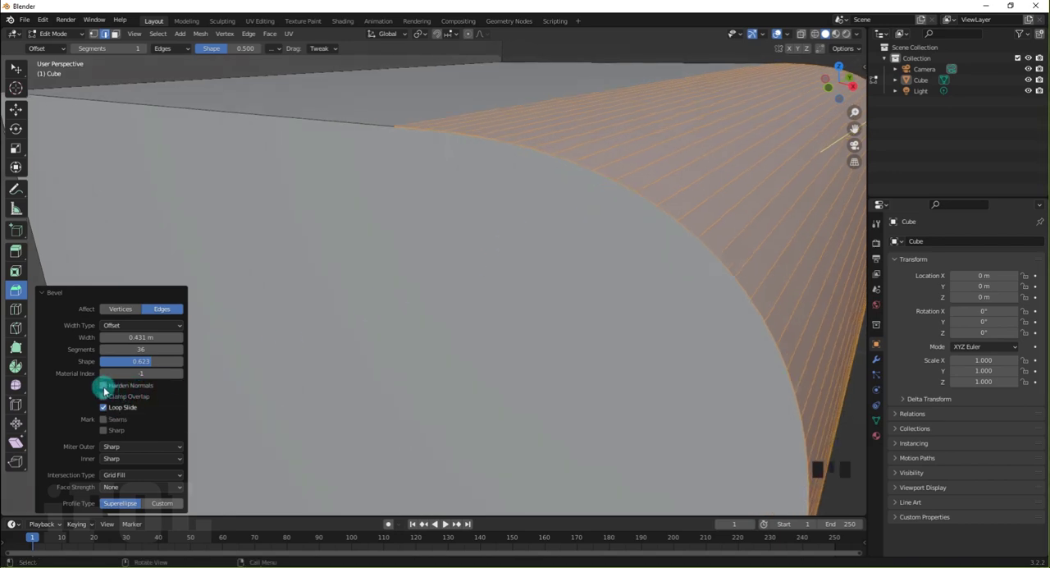
click(103, 387)
click(104, 387)
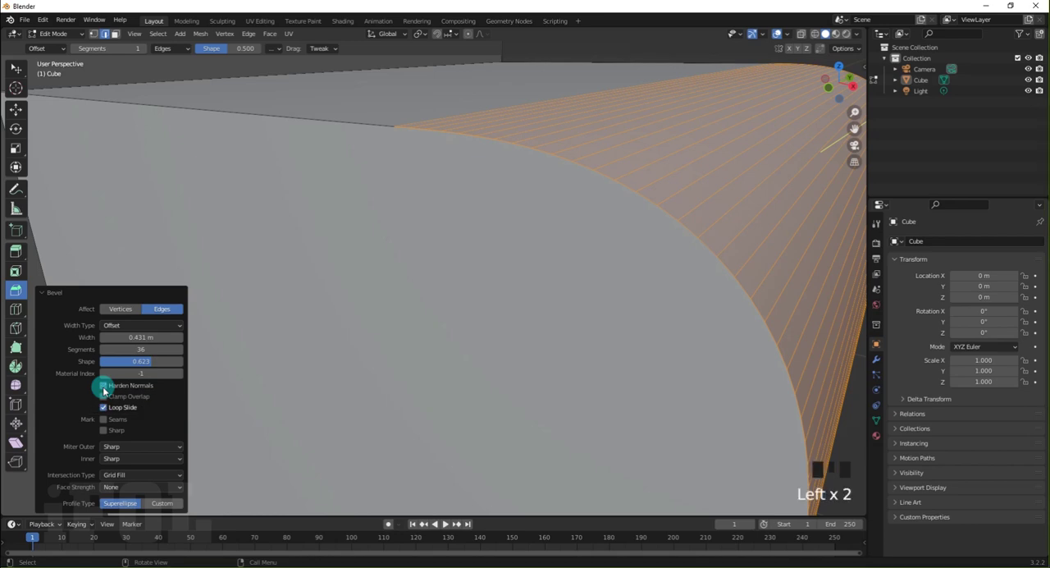
Turn on Harden Normals for the bevel, inspect the curved surface and its far end, and turn the option off again
scroll(529, 289, down, 3)
middle_drag(530, 289, 556, 260)
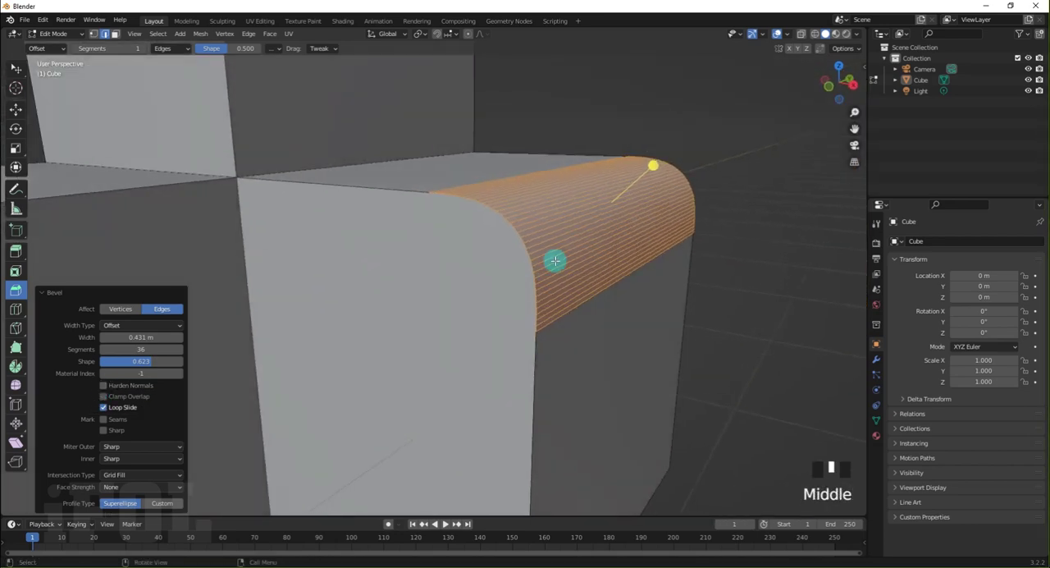
shift+scroll(560, 252, up, 1)
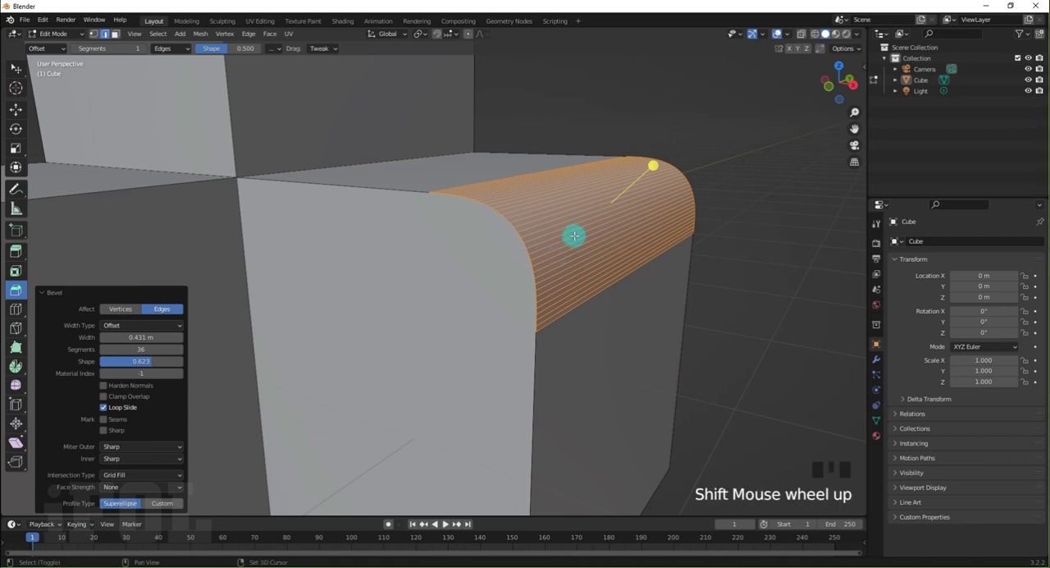
shift+scroll(573, 236, up, 1)
scroll(573, 235, up, 2)
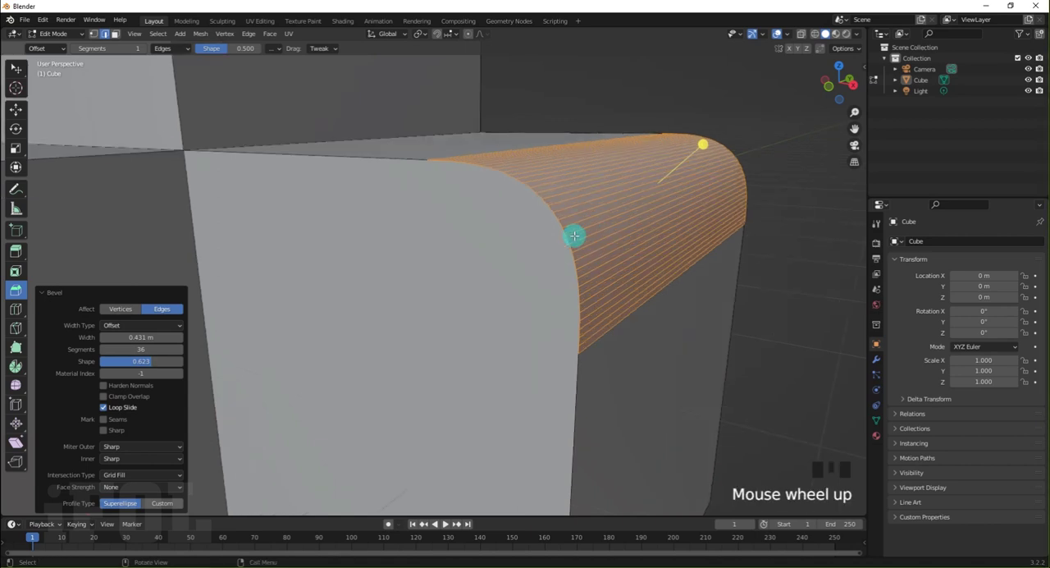
middle_drag(586, 223, 586, 223)
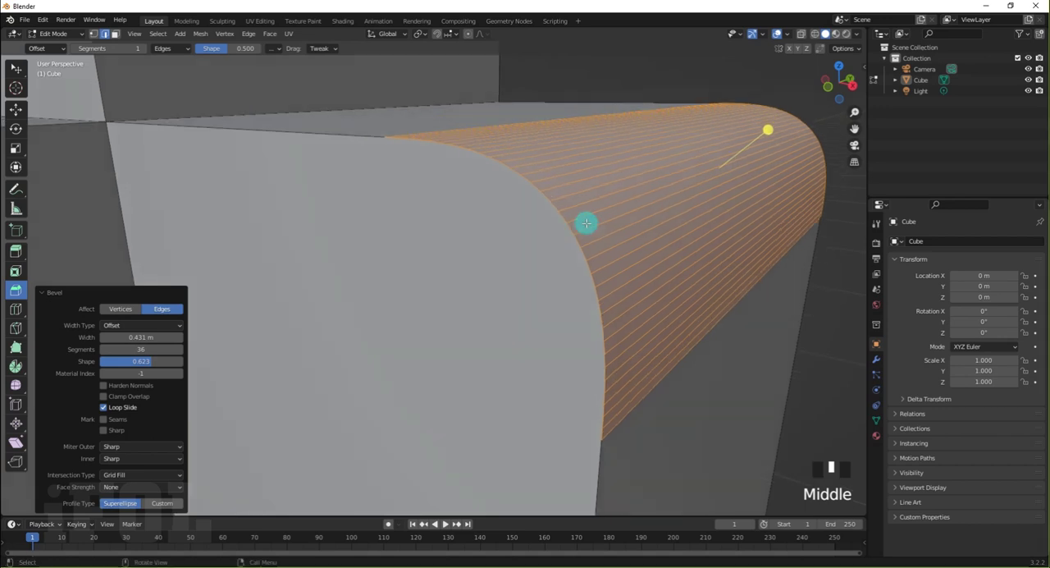
shift+middle_drag(649, 179, 495, 312)
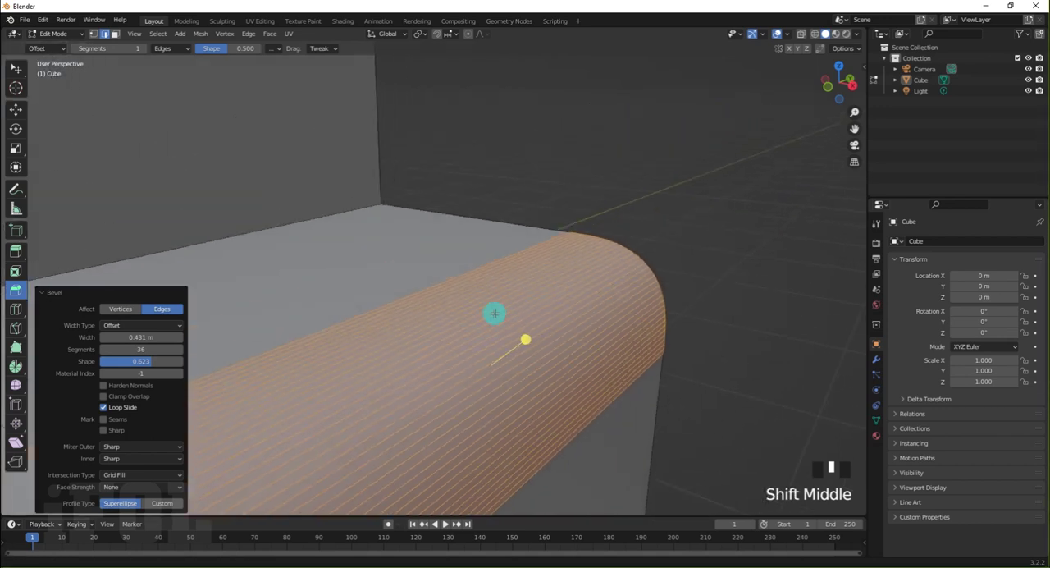
scroll(559, 279, up, 1)
scroll(559, 279, up, 1)
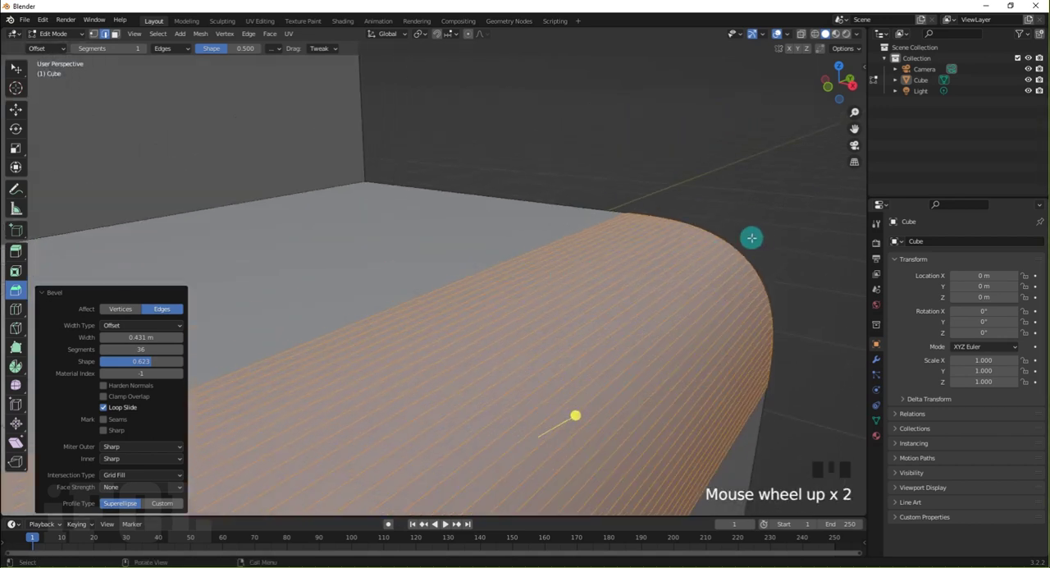
scroll(751, 237, up, 2)
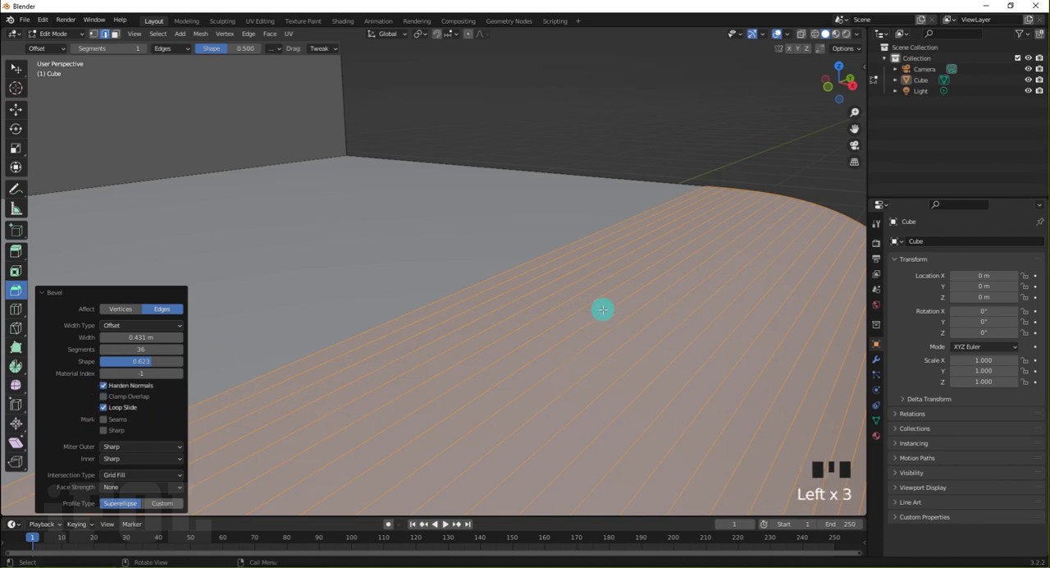
middle_drag(666, 273, 672, 265)
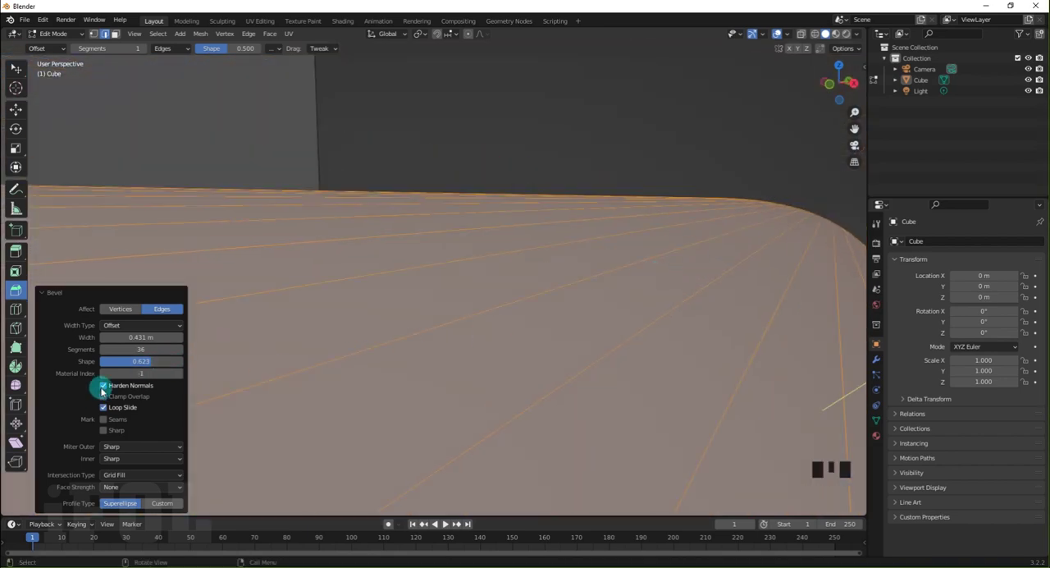
click(101, 388)
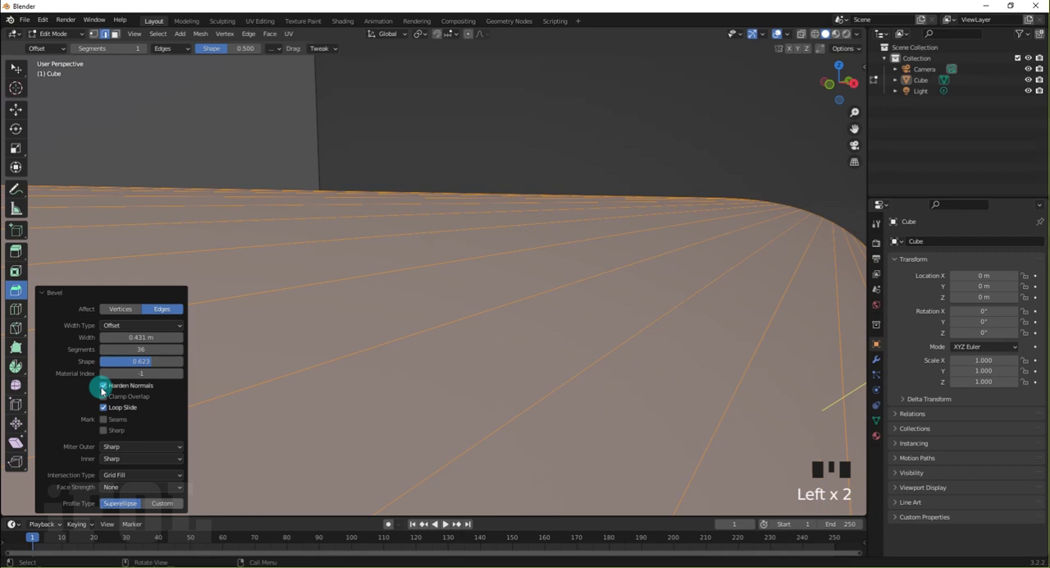
Set the bevel's segments to 58 and try the Harden Normals option on the denser curve
click(141, 349)
mouse_move(141, 349)
mouse_down()
mouse_move(166, 351)
mouse_move(135, 352)
mouse_up()
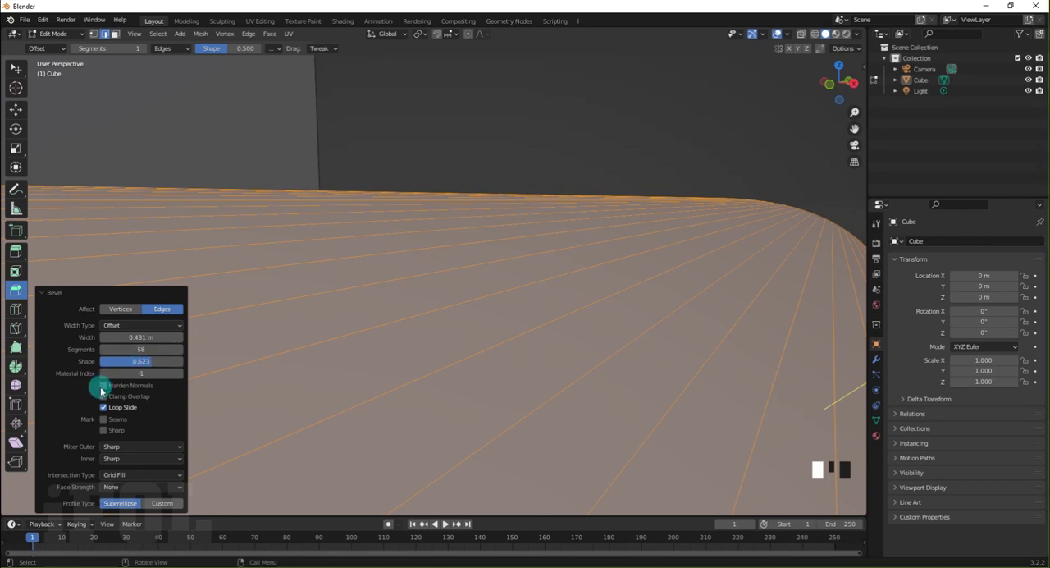
click(103, 385)
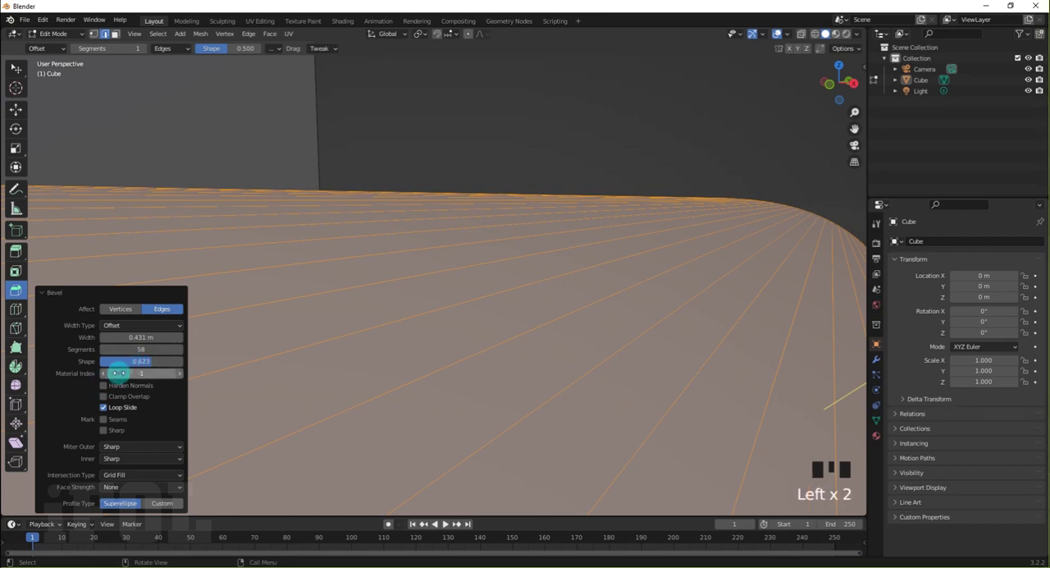
Reduce the bevel's segments to 14 and toggle Harden Normals on and off on the coarser curve
drag(145, 350, 93, 368)
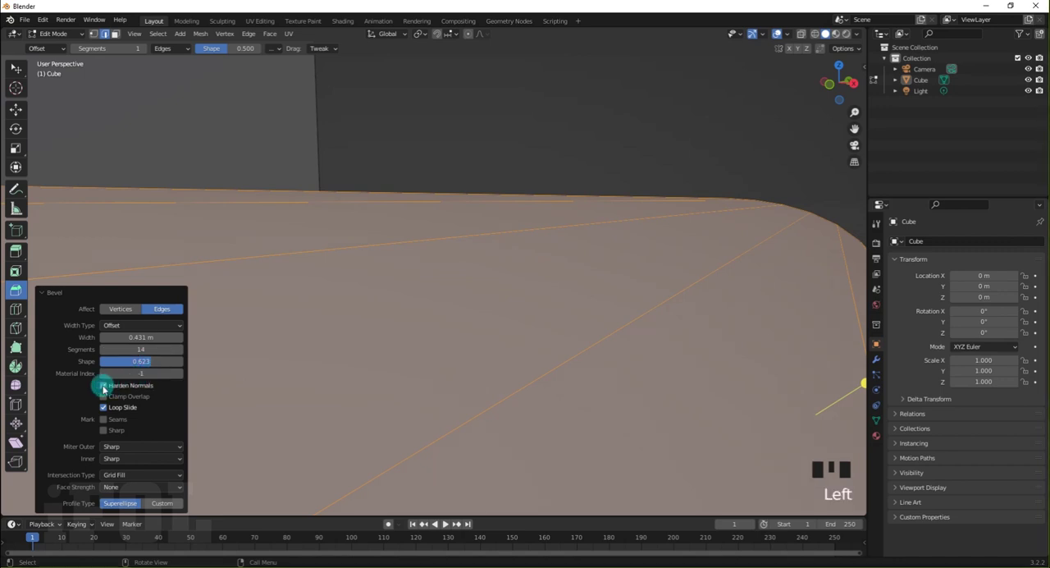
click(103, 386)
click(103, 386)
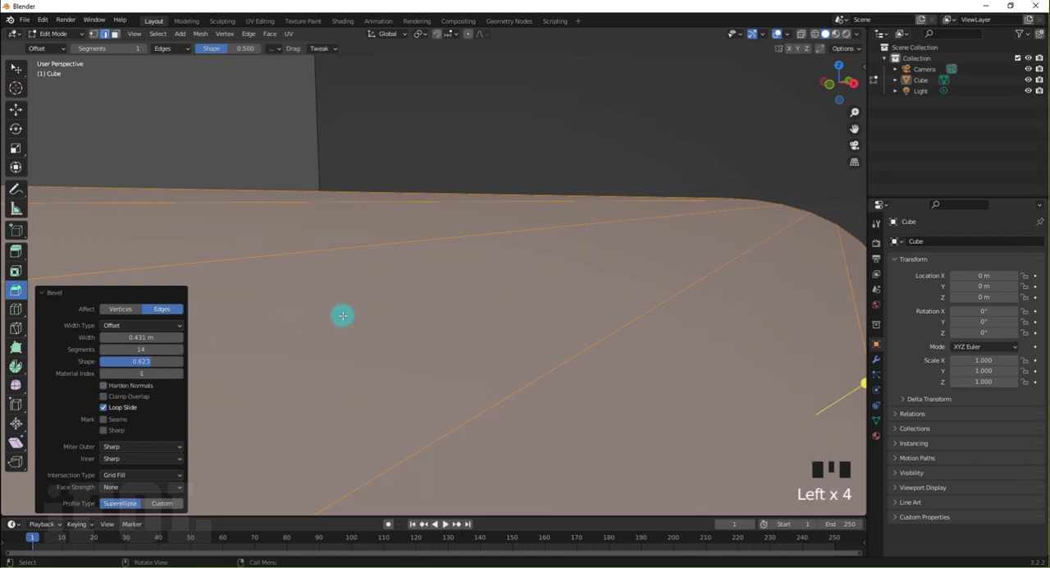
Inspect the 14-segment bevel from its front end while toggling Harden Normals on and off
scroll(471, 269, down, 4)
middle_drag(457, 285, 452, 287)
shift+middle_drag(389, 335, 408, 309)
scroll(300, 318, up, 1)
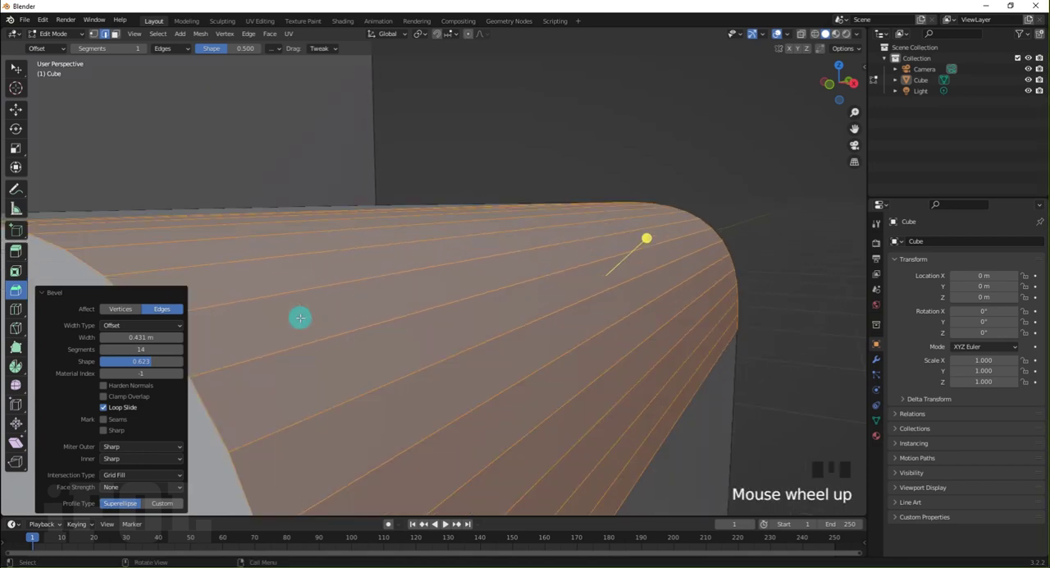
shift+middle_drag(301, 315, 343, 290)
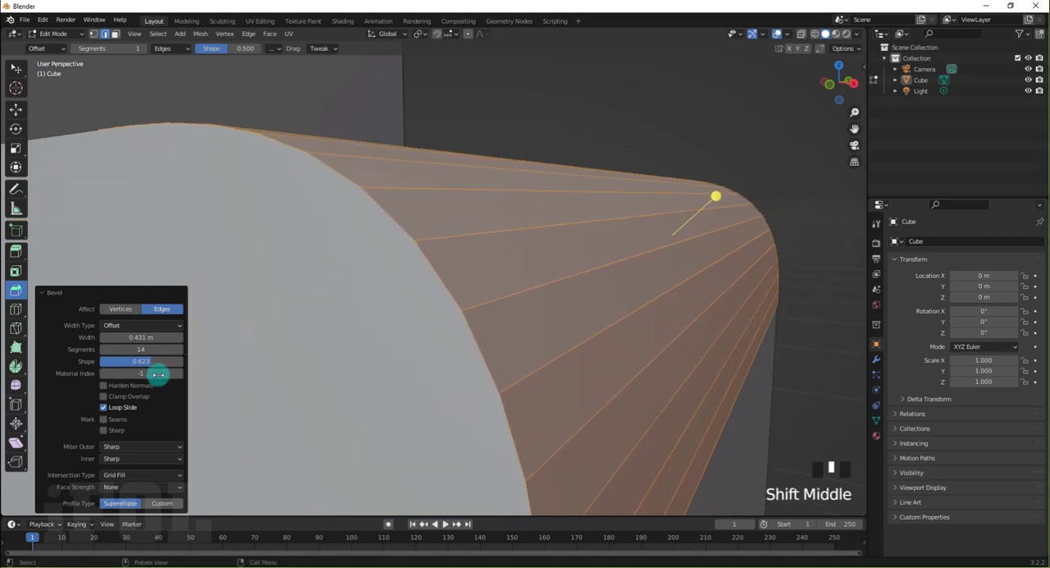
click(104, 390)
click(104, 386)
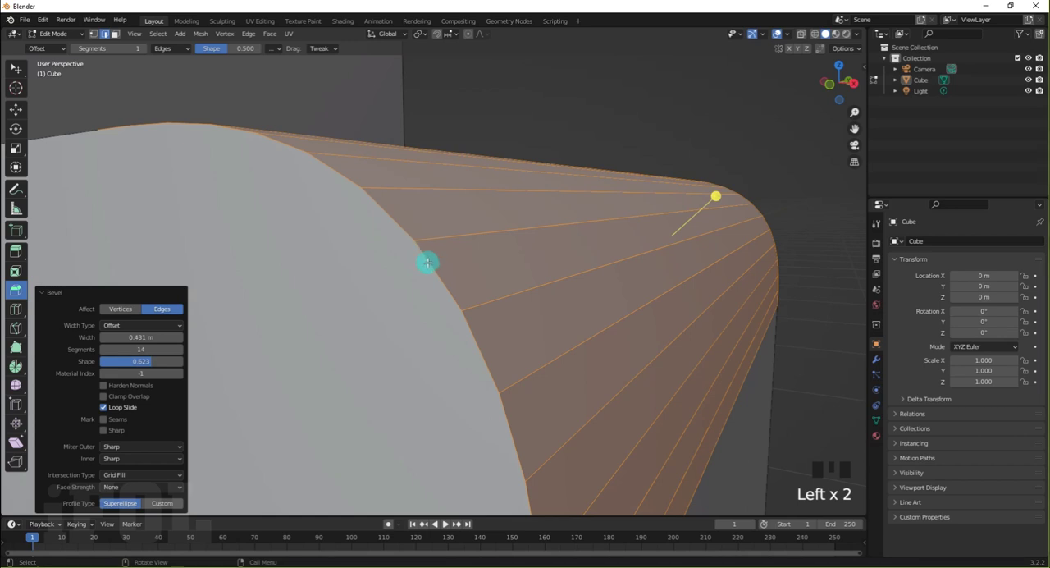
Set the bevel's segments to 21 and compare the shading with Harden Normals on and off
drag(145, 348, 157, 344)
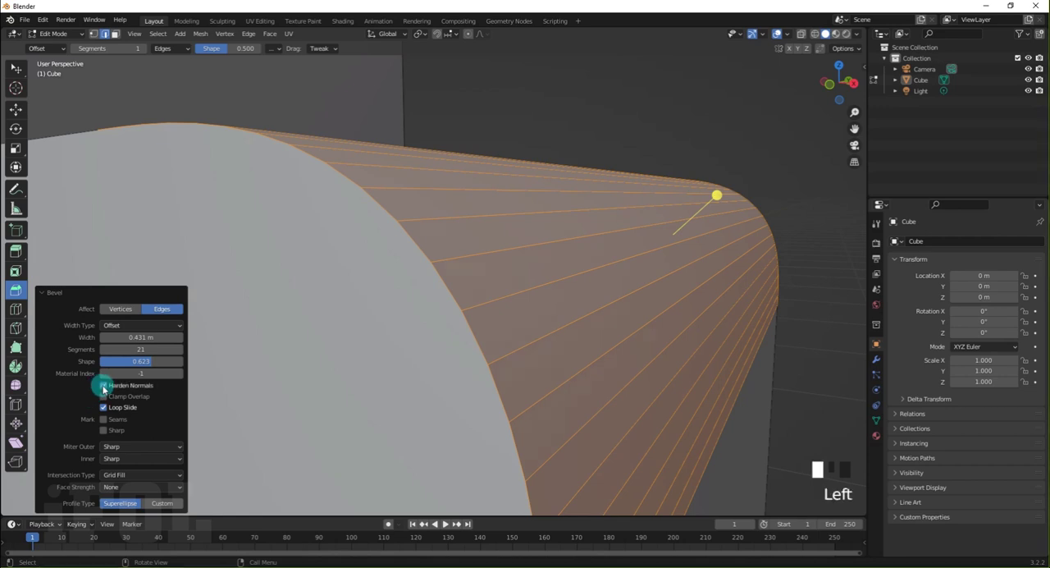
click(103, 385)
click(103, 386)
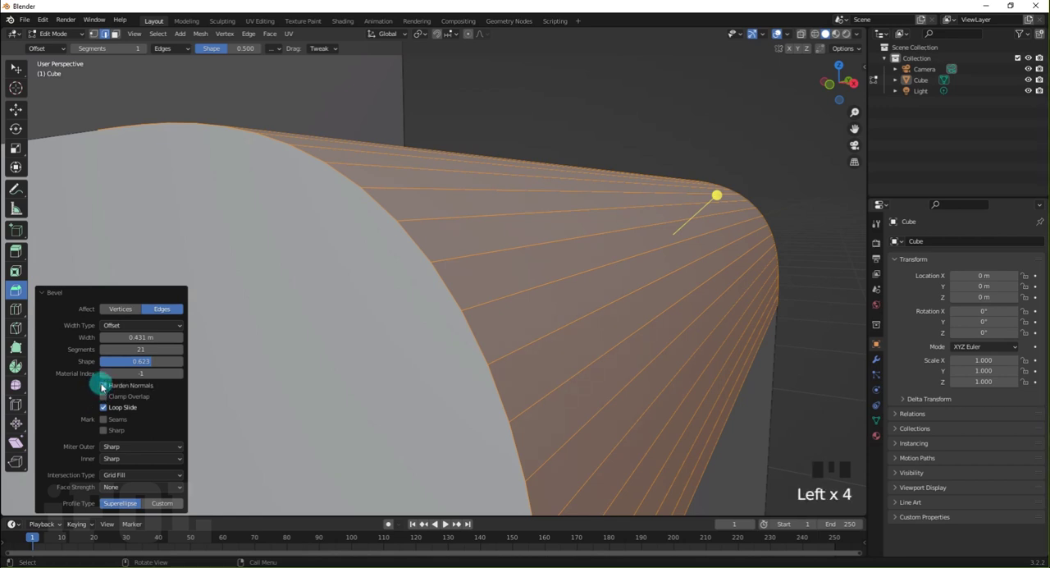
Bring the whole bevelled block into view and try the bevel's Clamp Overlap option
scroll(511, 244, down, 3)
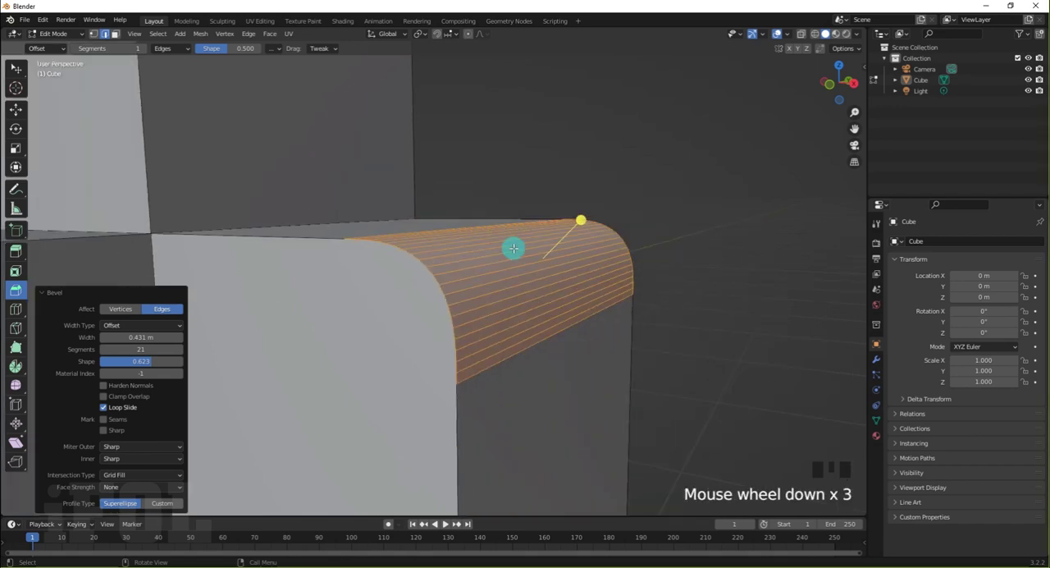
middle_drag(514, 248, 493, 258)
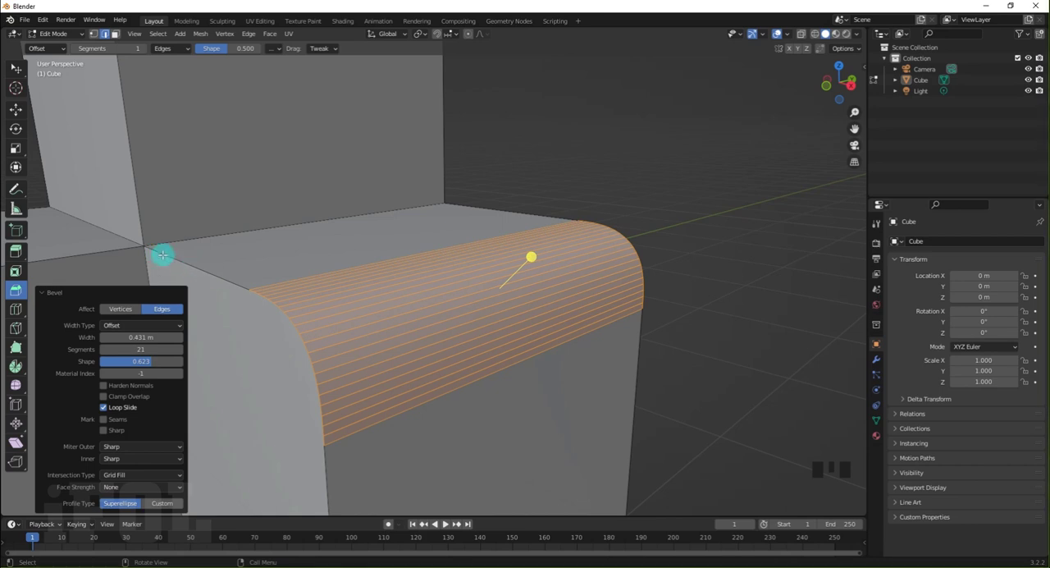
click(102, 396)
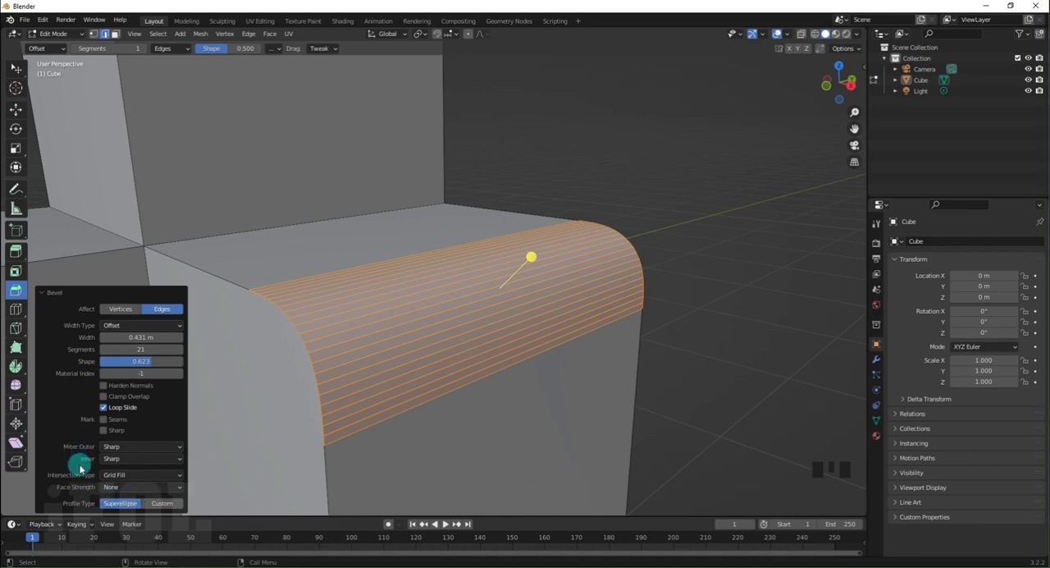
Clear the selection and undo the rounded bevel on the extruded block's upper outer edge
click(735, 412)
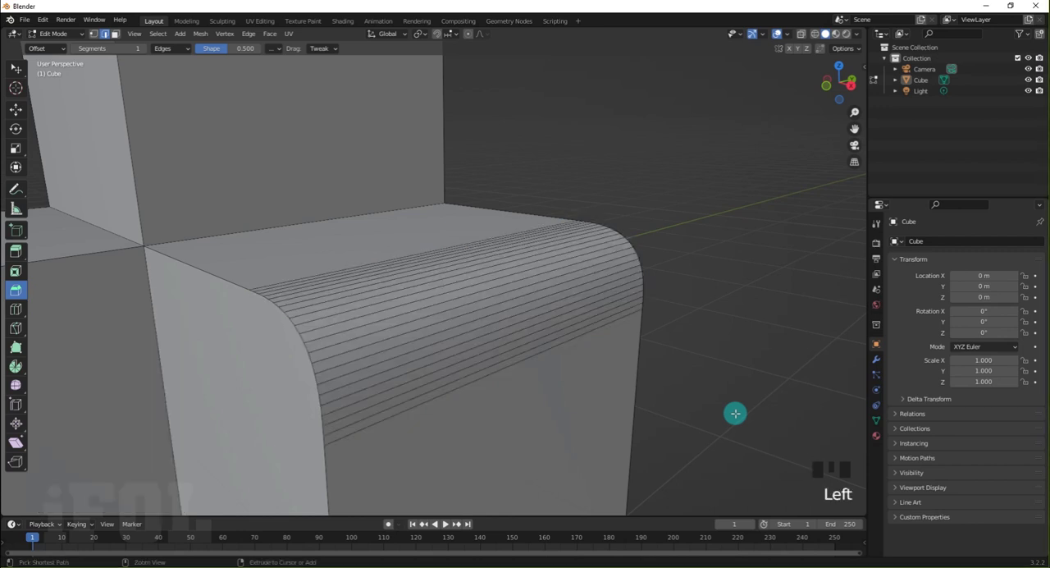
key(ctrl+z)
key(ctrl+z)
key(ctrl+z)
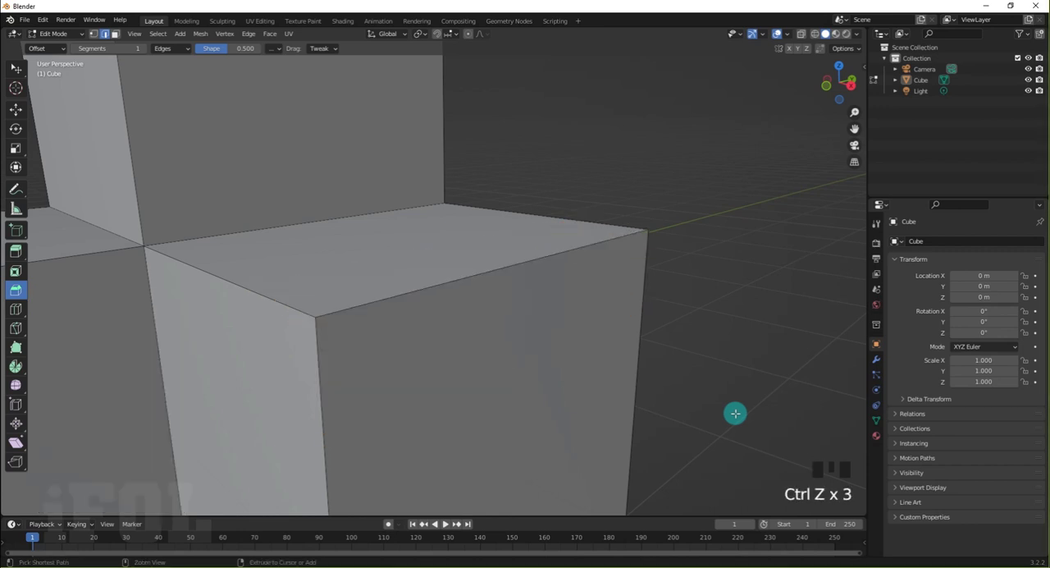
Bevel the three edges meeting at the tall block's corner between the two lower blocks, 0.165 m wide with 9 segments
scroll(587, 399, down, 2)
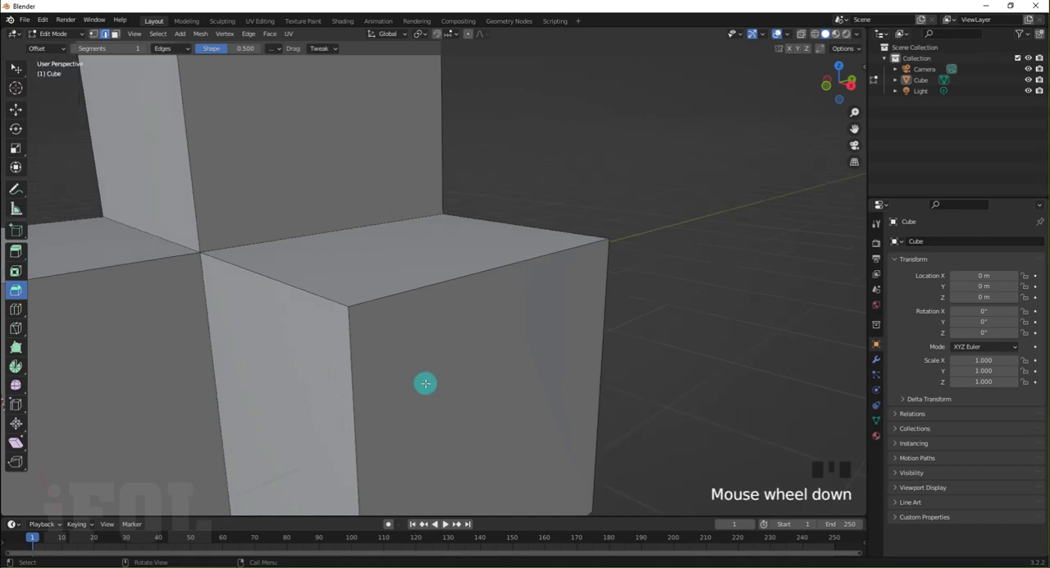
shift+middle_drag(389, 364, 534, 401)
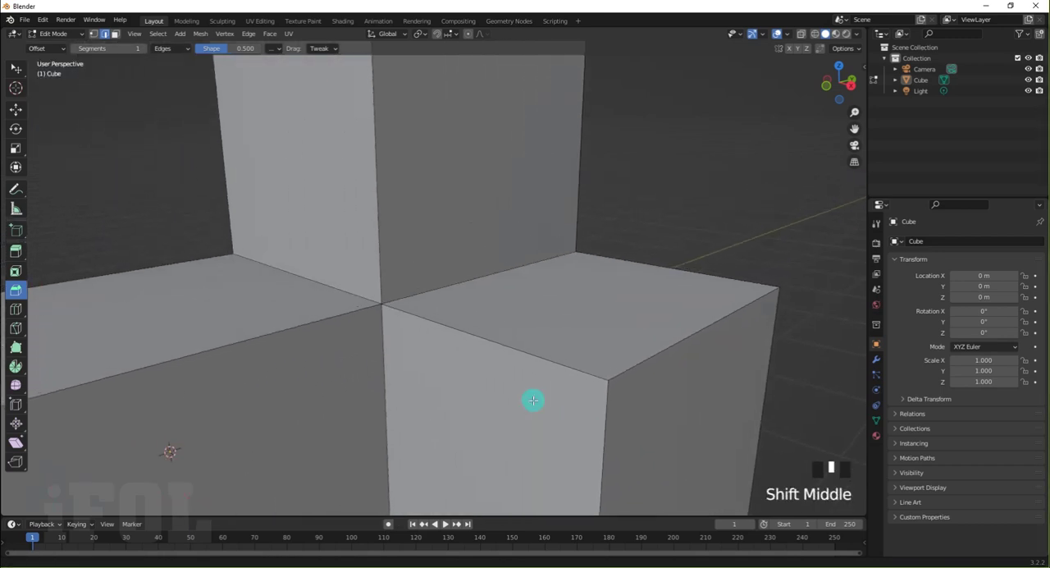
scroll(396, 276, up, 2)
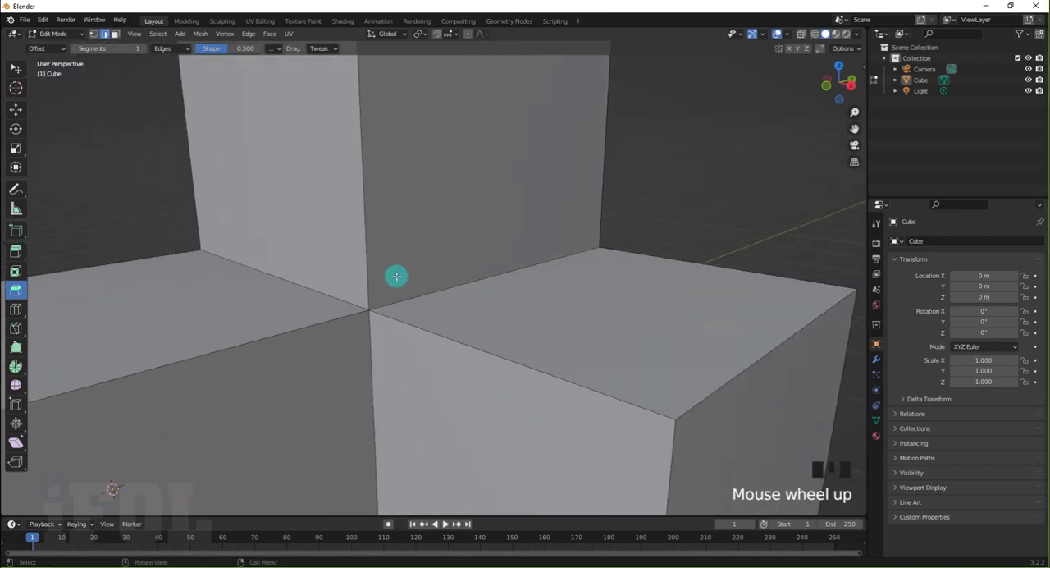
click(366, 217)
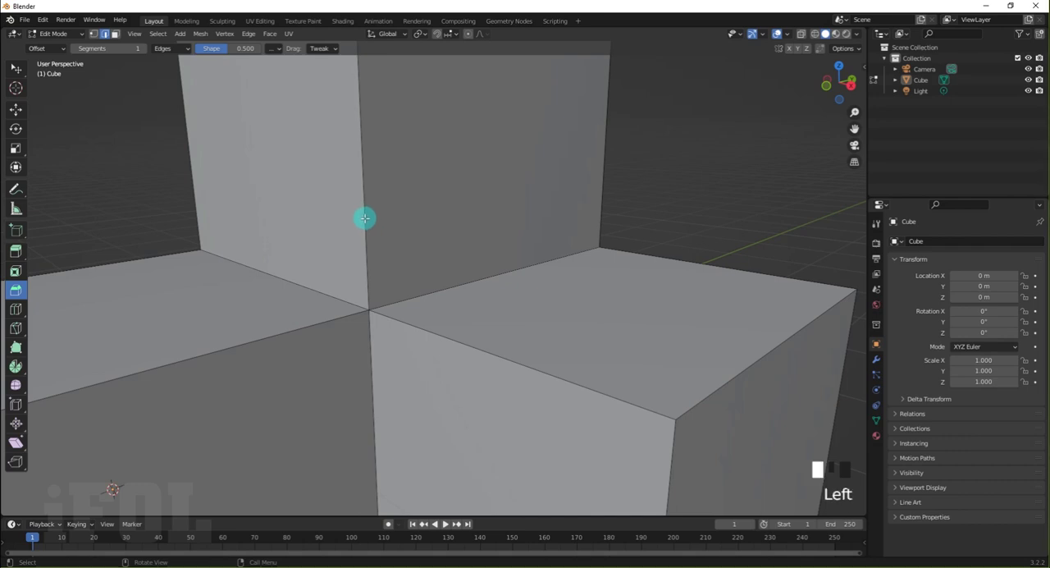
shift+click(293, 331)
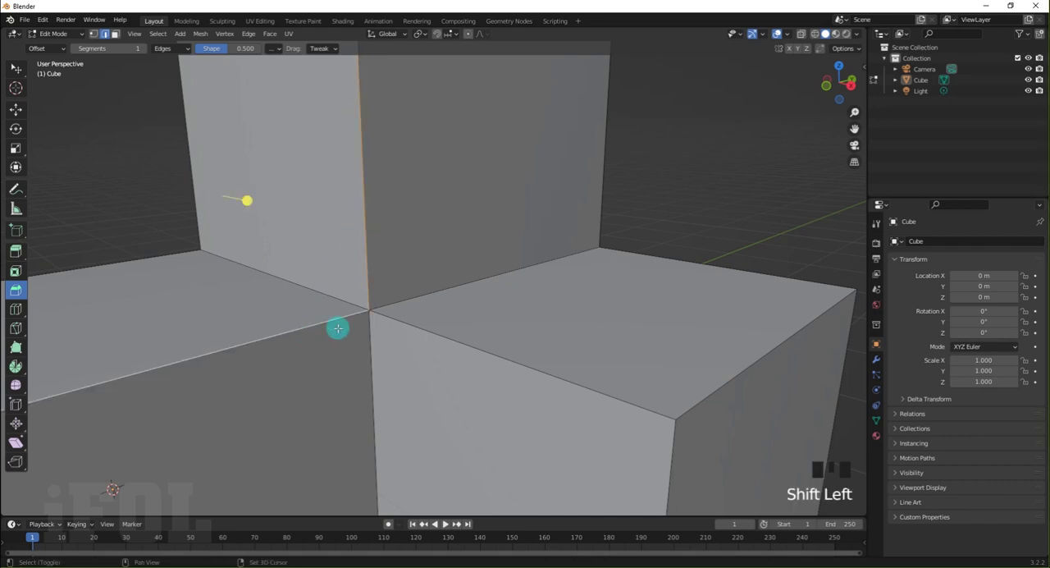
shift+click(405, 323)
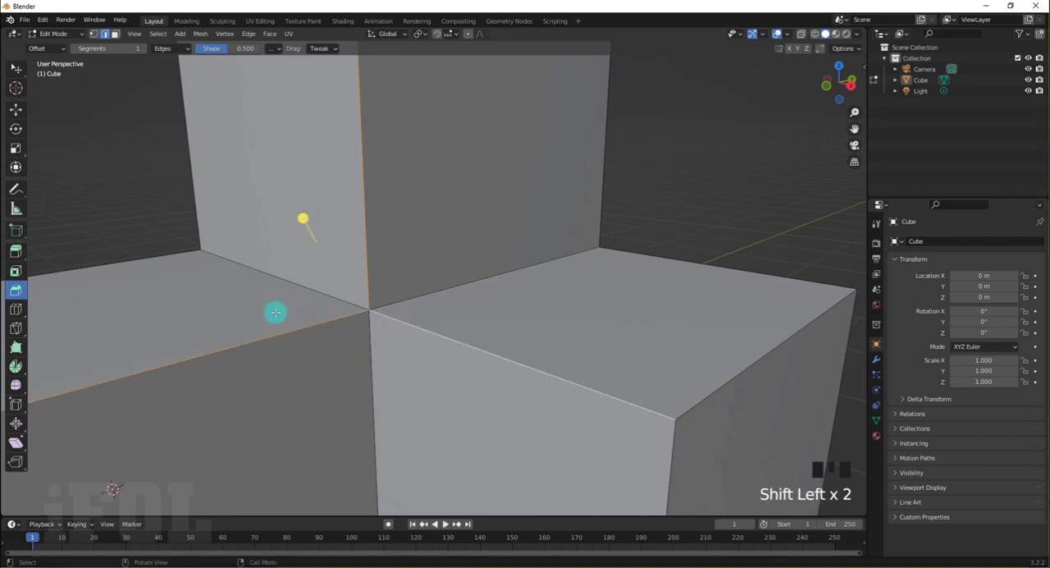
drag(296, 227, 242, 263)
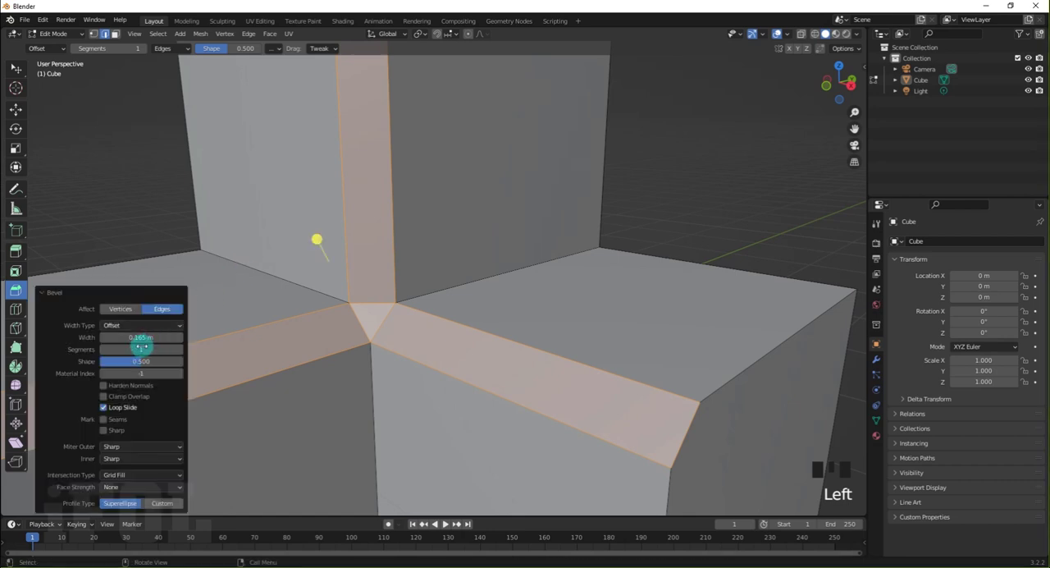
drag(134, 350, 211, 331)
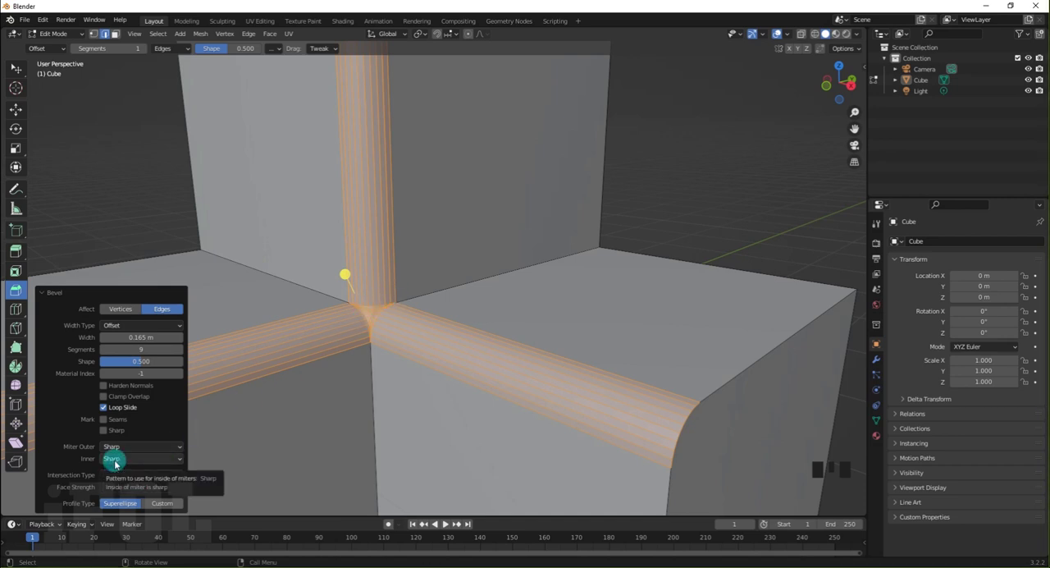
Keep the bevel's inner miter at Sharp and examine the mesh where the three beveled edges meet
click(115, 460)
click(115, 465)
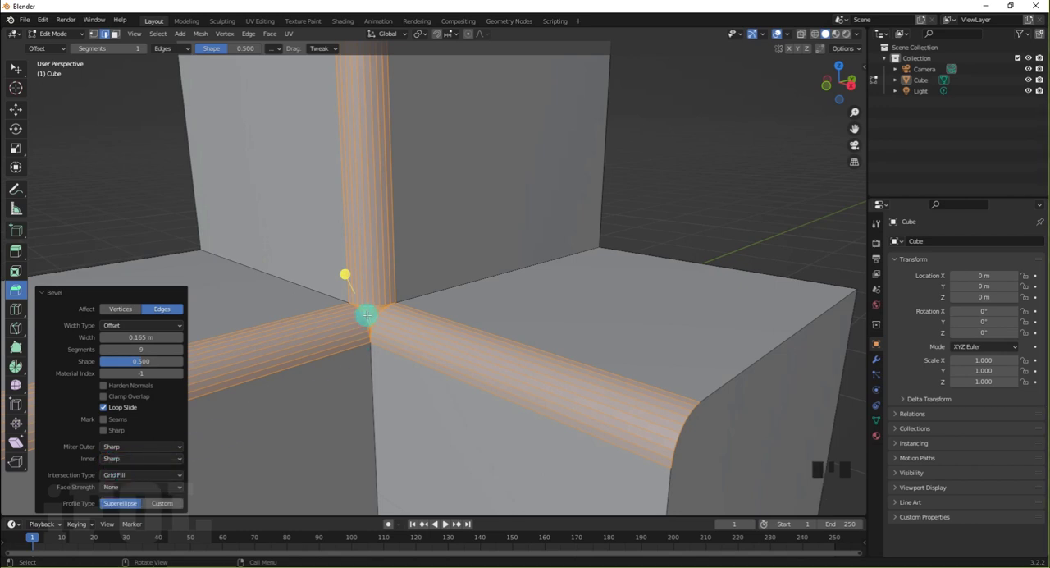
click(659, 219)
middle_drag(369, 335, 405, 335)
scroll(444, 329, up, 3)
scroll(444, 329, up, 3)
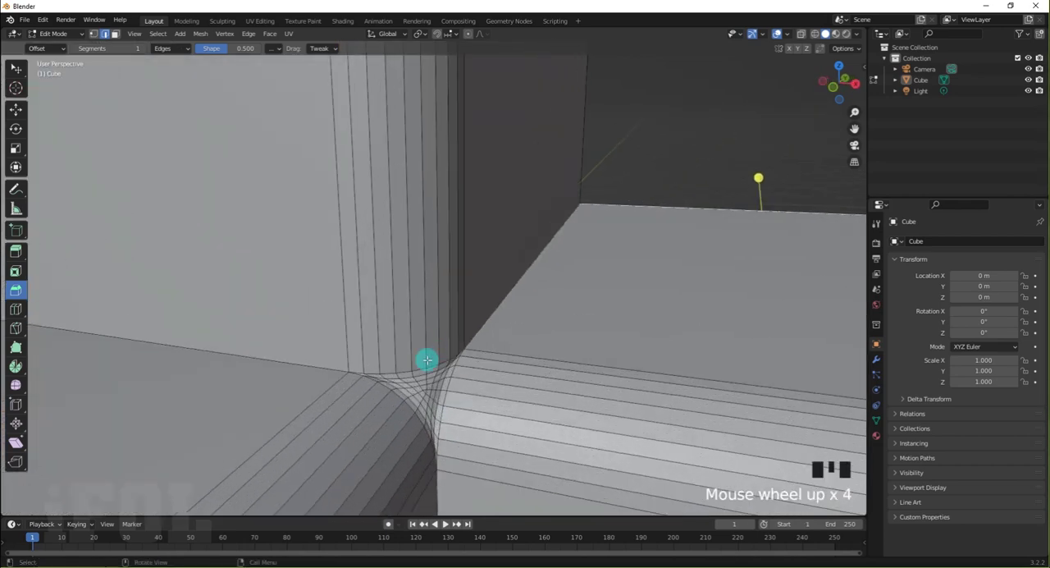
mouse_move(417, 383)
middle_down()
mouse_move(427, 364)
mouse_move(417, 363)
middle_up()
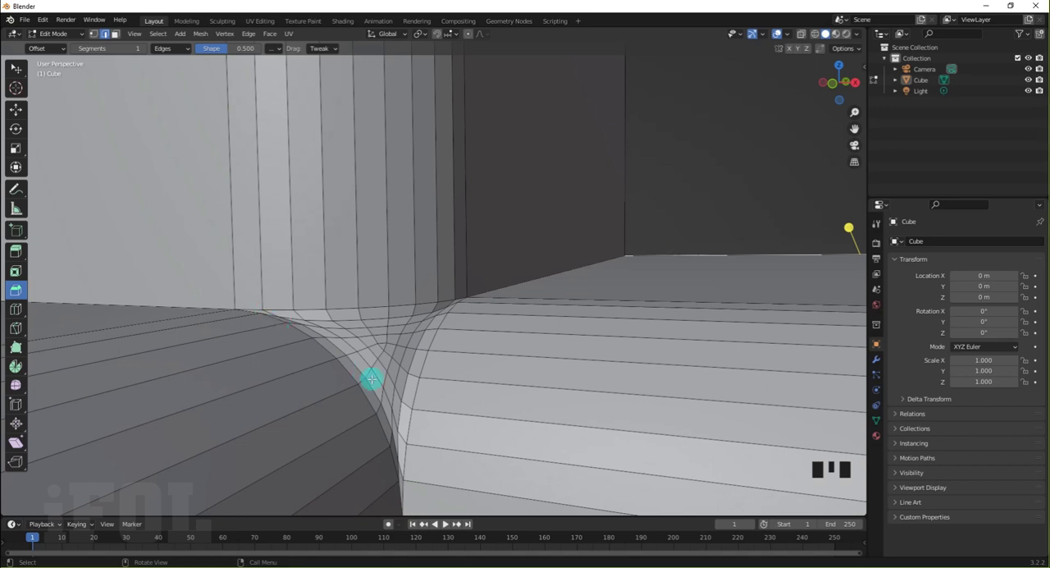
scroll(412, 338, down, 5)
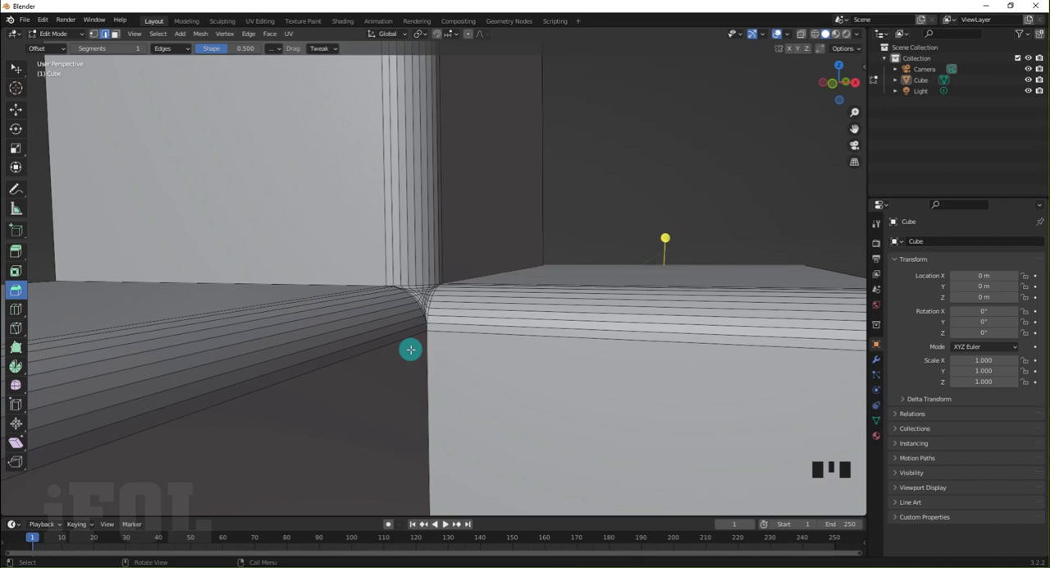
Set the bevel's inner miter to Arc with a spread of 0.170
key(F9)
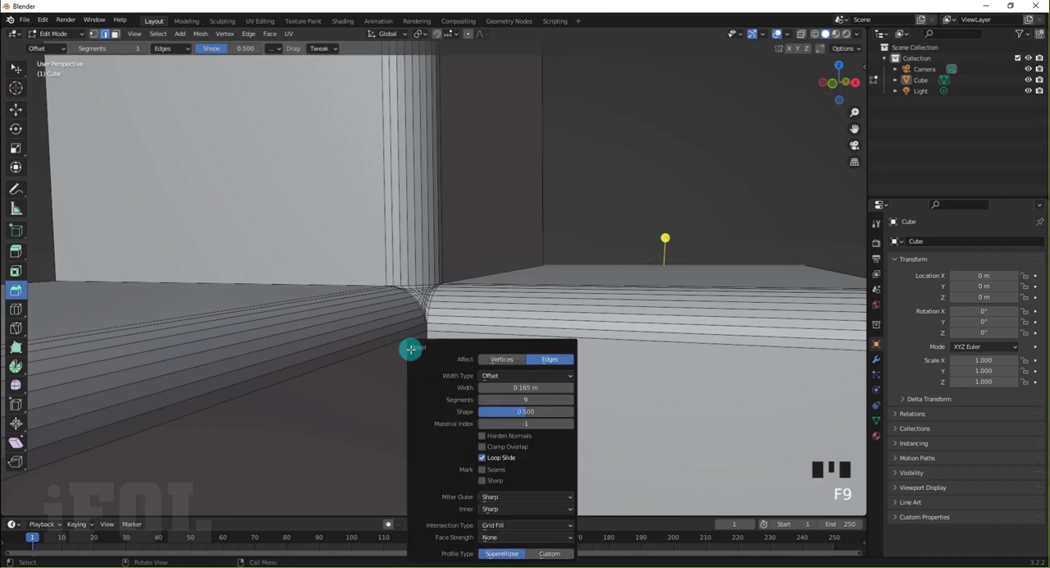
click(514, 509)
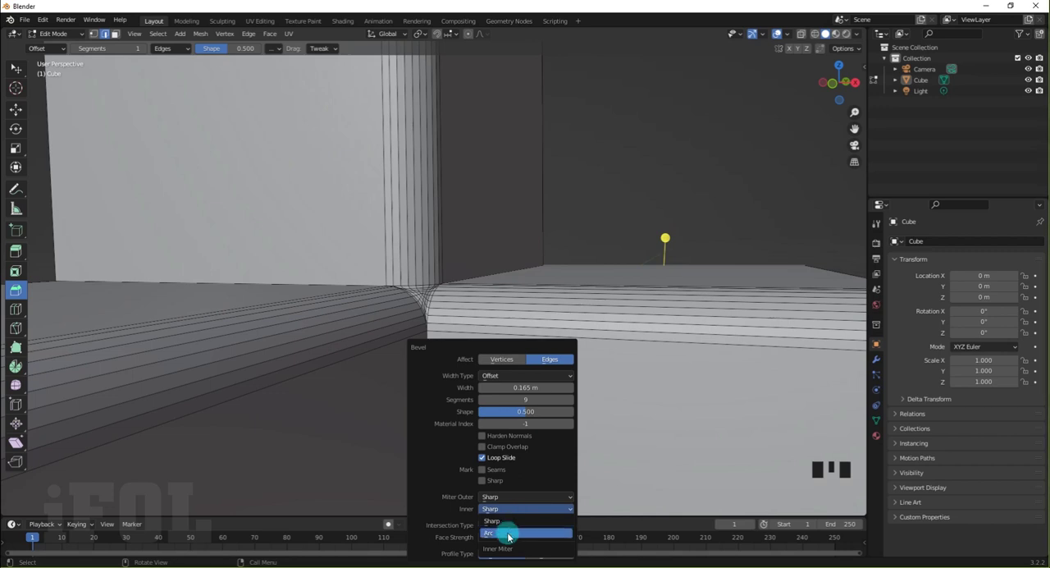
click(509, 534)
middle_drag(605, 244, 586, 263)
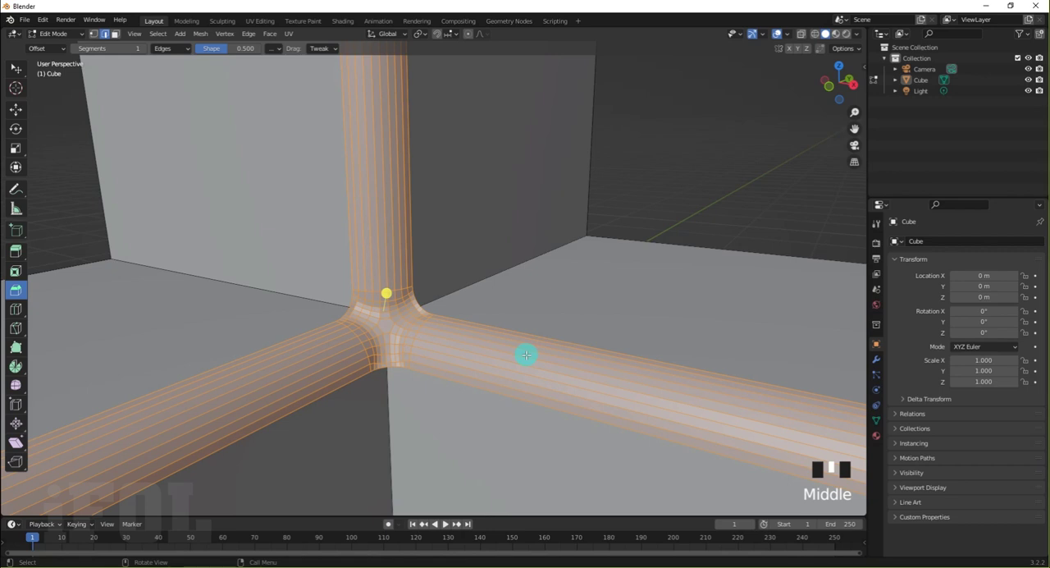
key(F9)
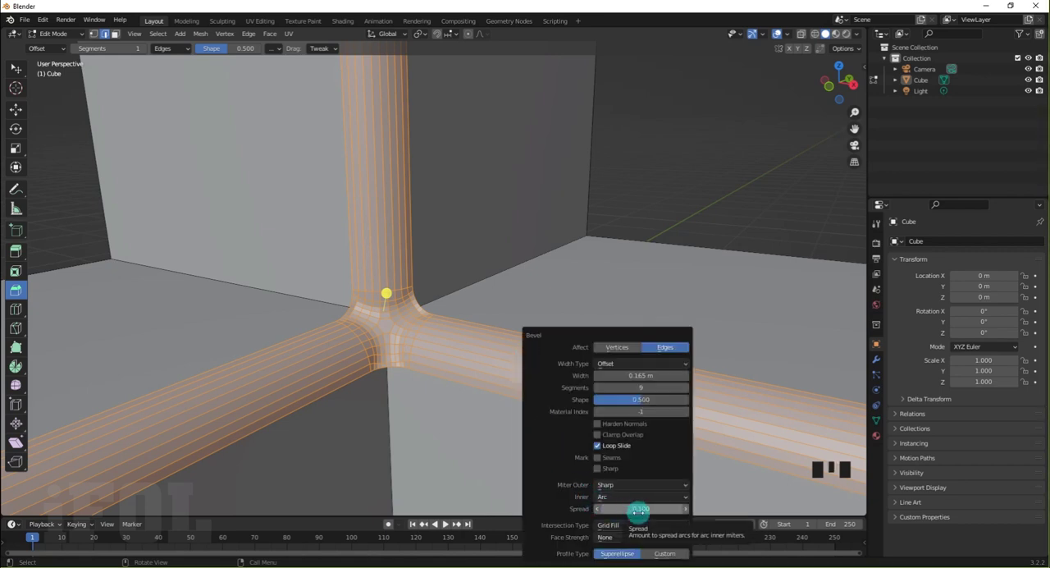
mouse_move(639, 508)
mouse_down()
mouse_move(659, 511)
mouse_move(646, 513)
mouse_up()
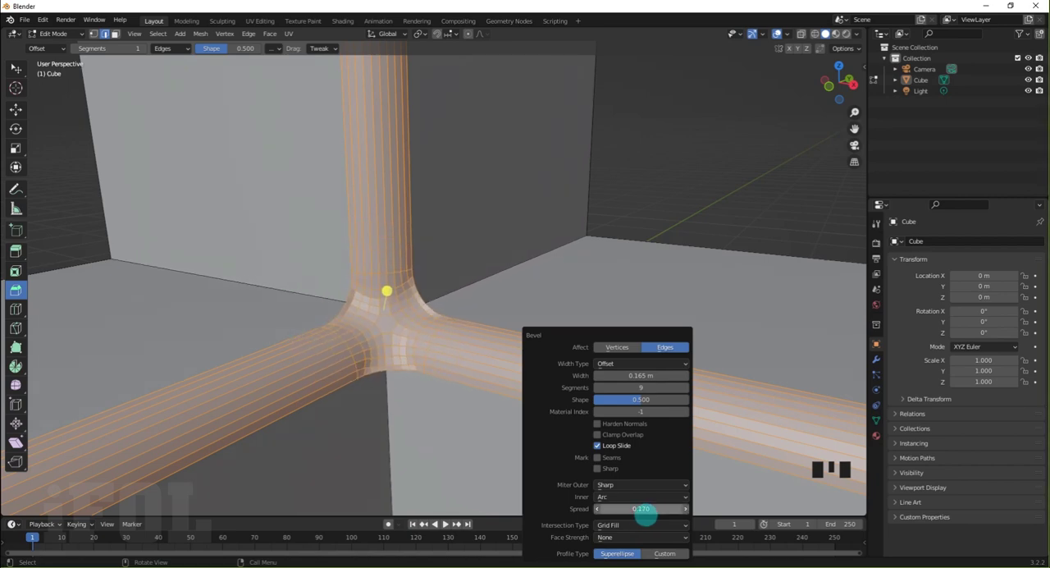
Examine the arc-mitered corner mesh up close with the new bevel deselected, and reopen the bevel settings
click(763, 249)
scroll(429, 341, up, 3)
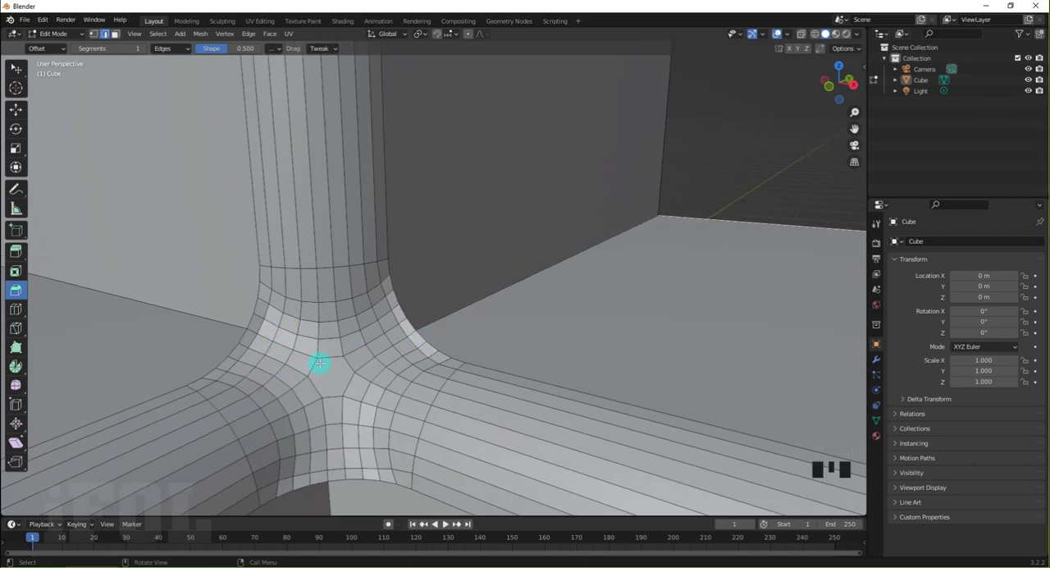
scroll(423, 342, down, 2)
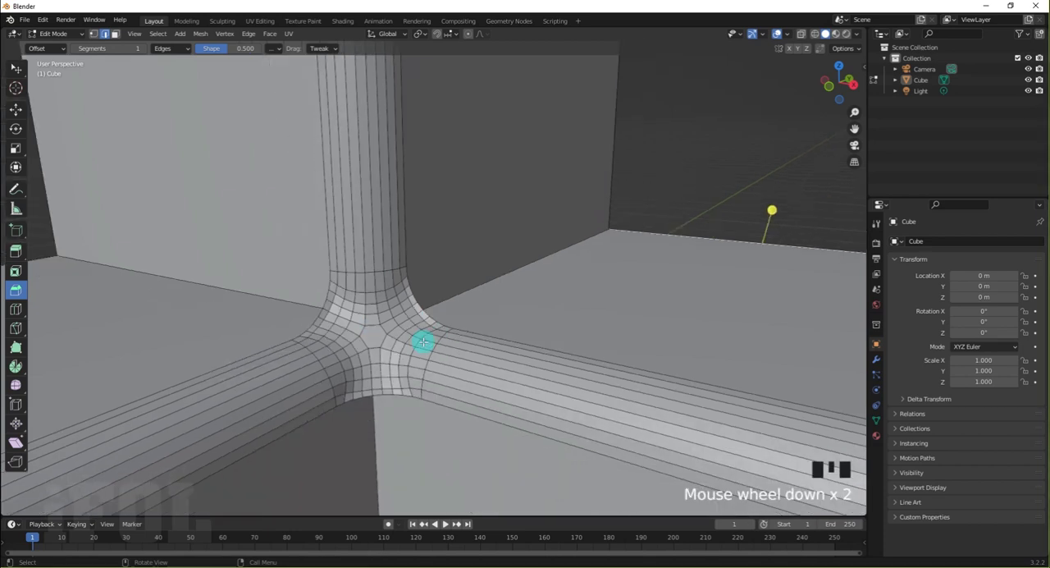
key(F9)
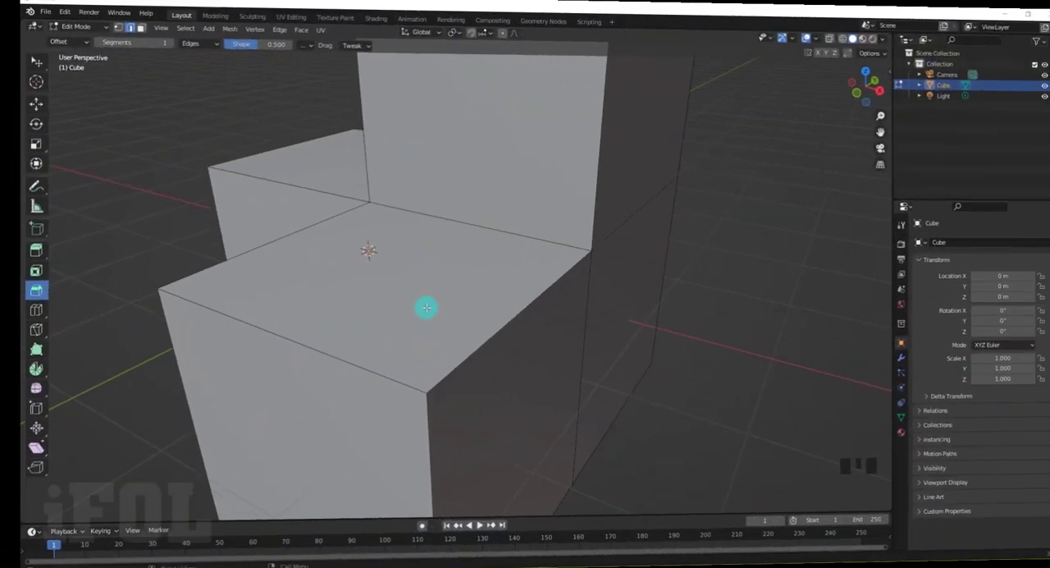
Bevel the crease between the front block and tall block plus the two adjoining outer edges, 0.257 m wide with 21 segments
middle_drag(427, 307, 407, 310)
scroll(379, 293, down, 2)
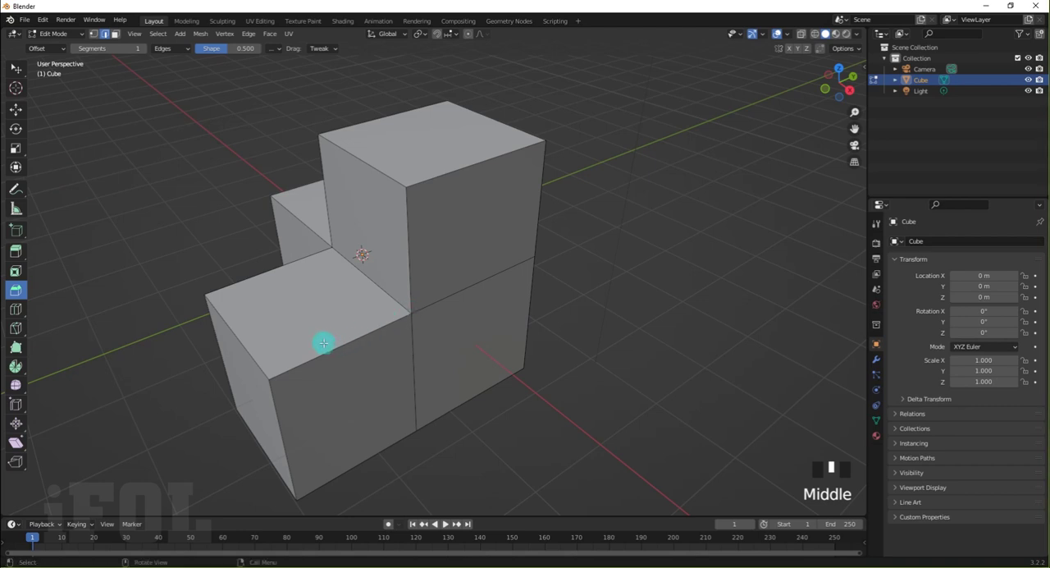
middle_drag(324, 343, 336, 334)
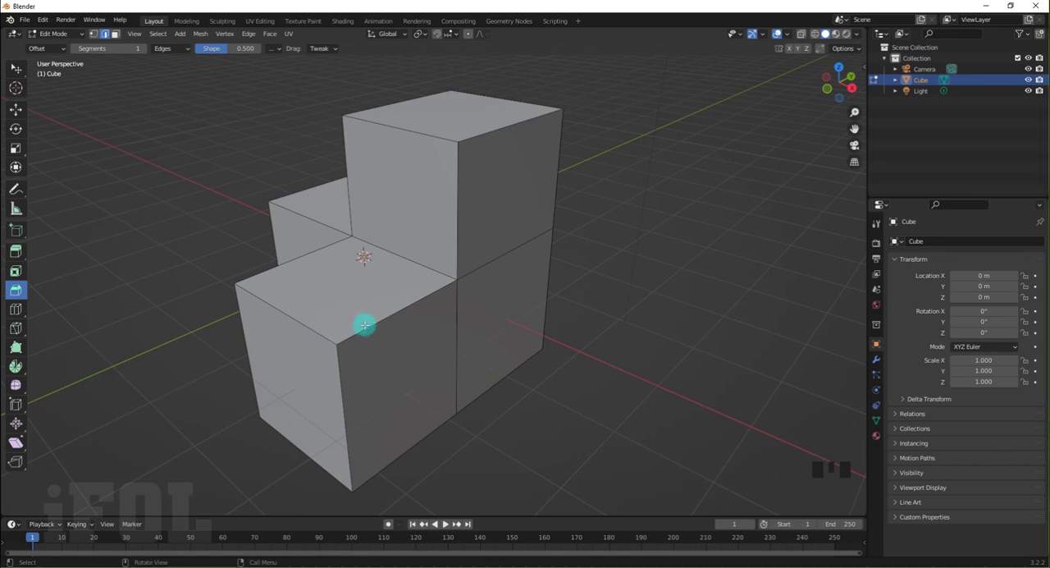
scroll(341, 347, up, 2)
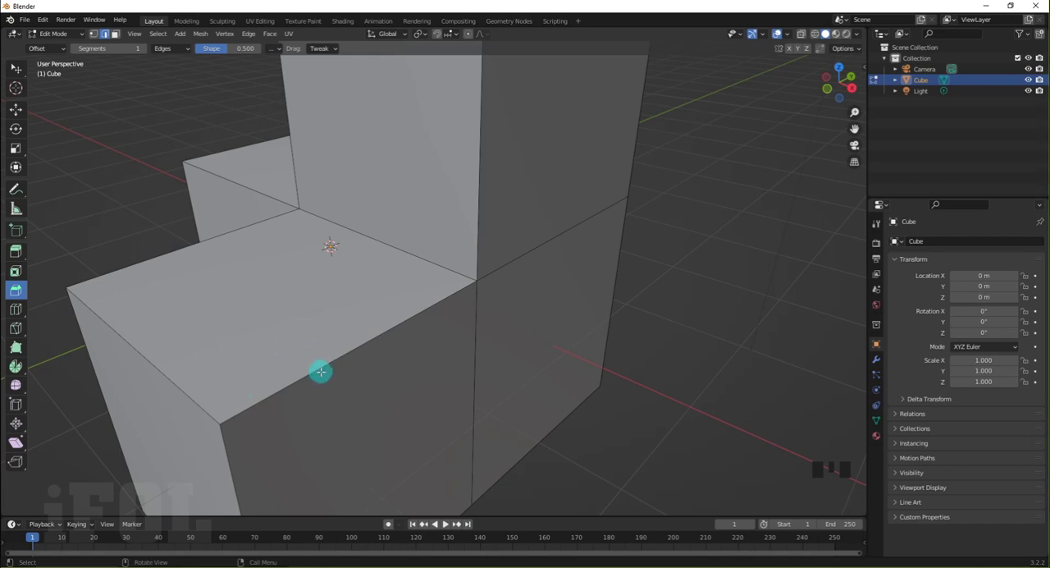
click(416, 257)
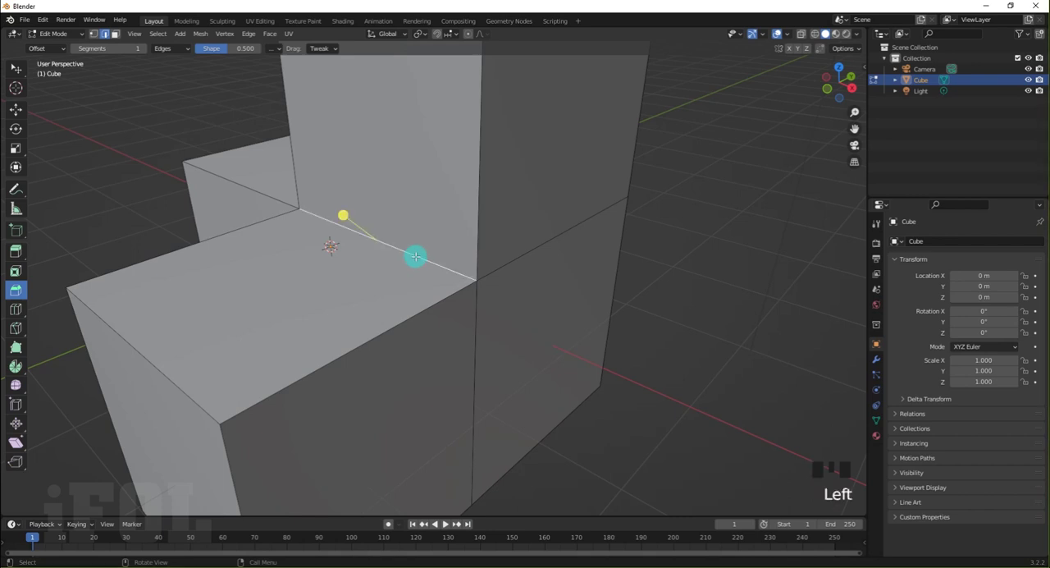
shift+click(435, 304)
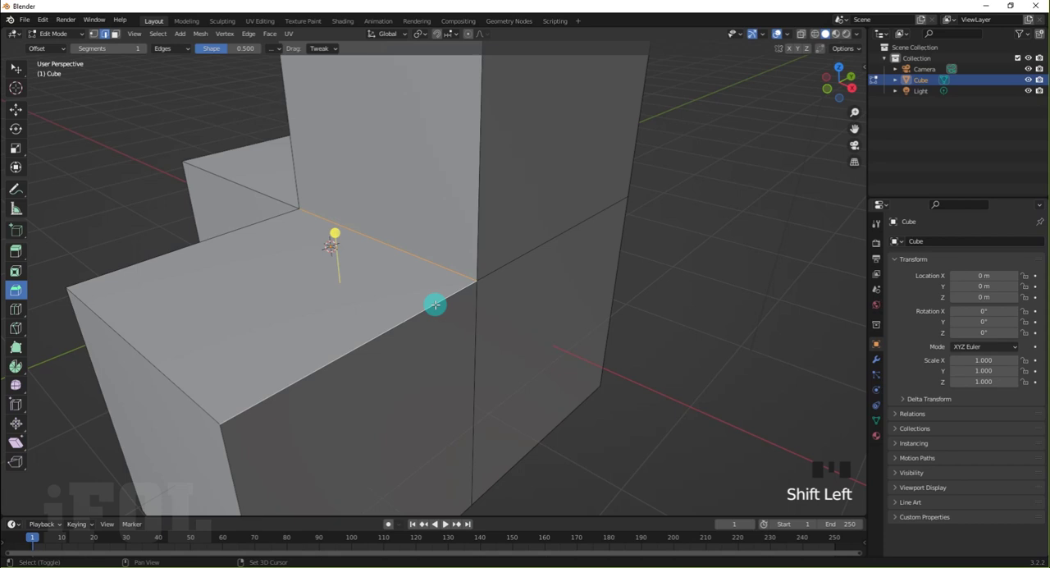
shift+click(478, 243)
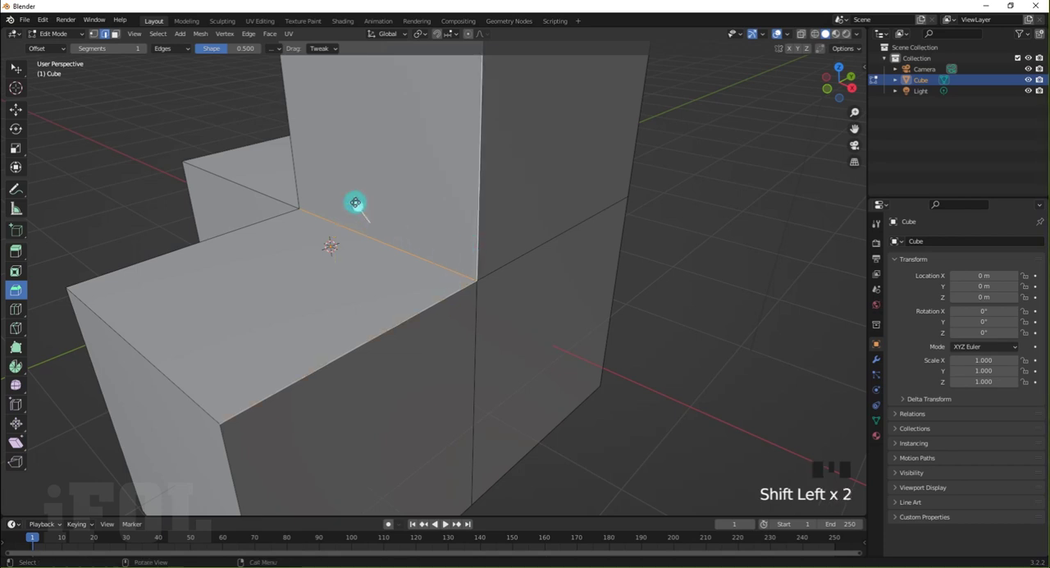
drag(355, 203, 334, 159)
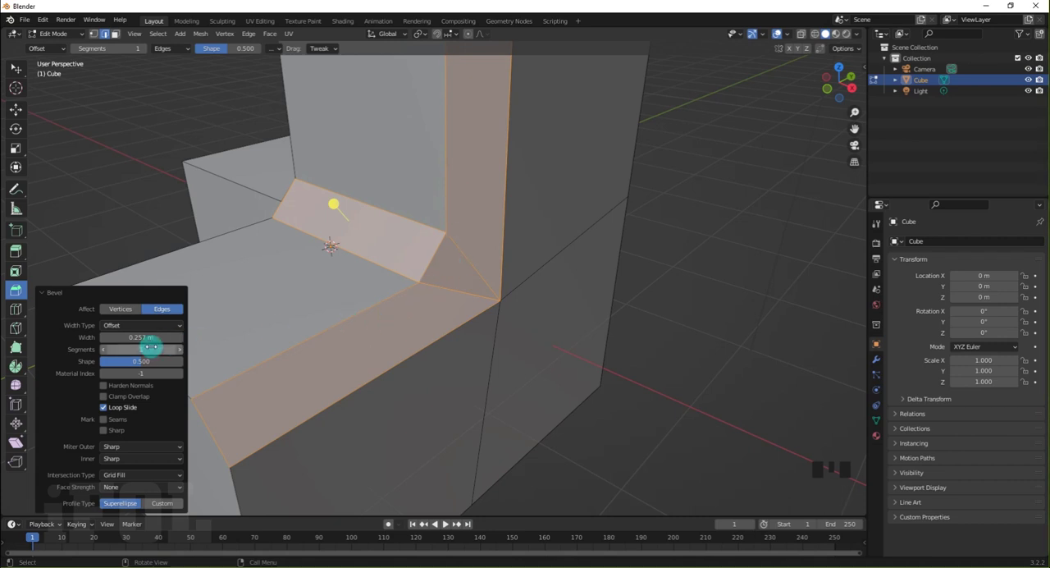
mouse_move(133, 353)
mouse_down()
mouse_move(160, 347)
mouse_move(134, 347)
mouse_up()
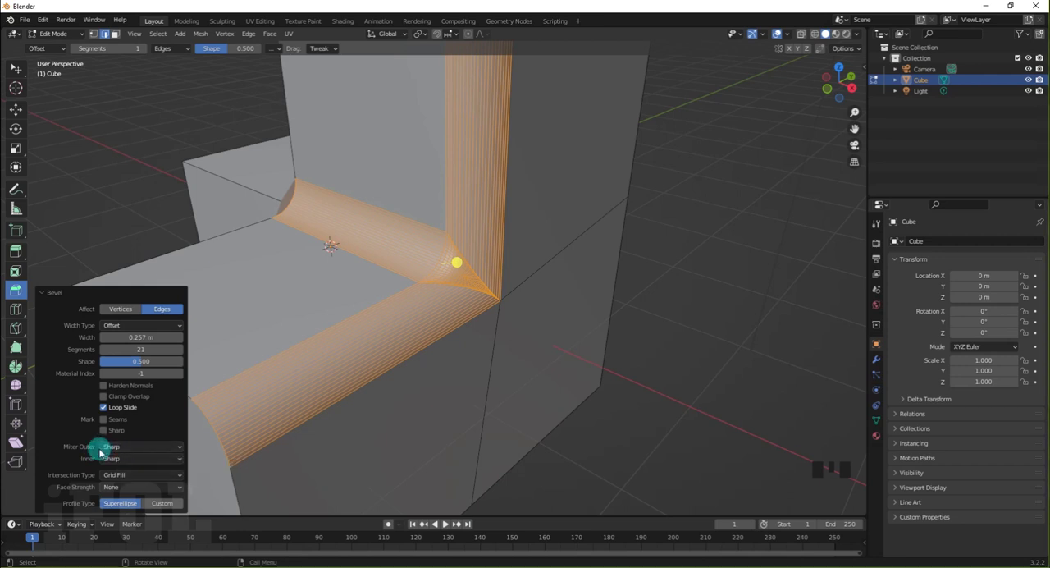
Set the bevel's outer miter to Patch and examine the corner where the three bevels meet
click(144, 451)
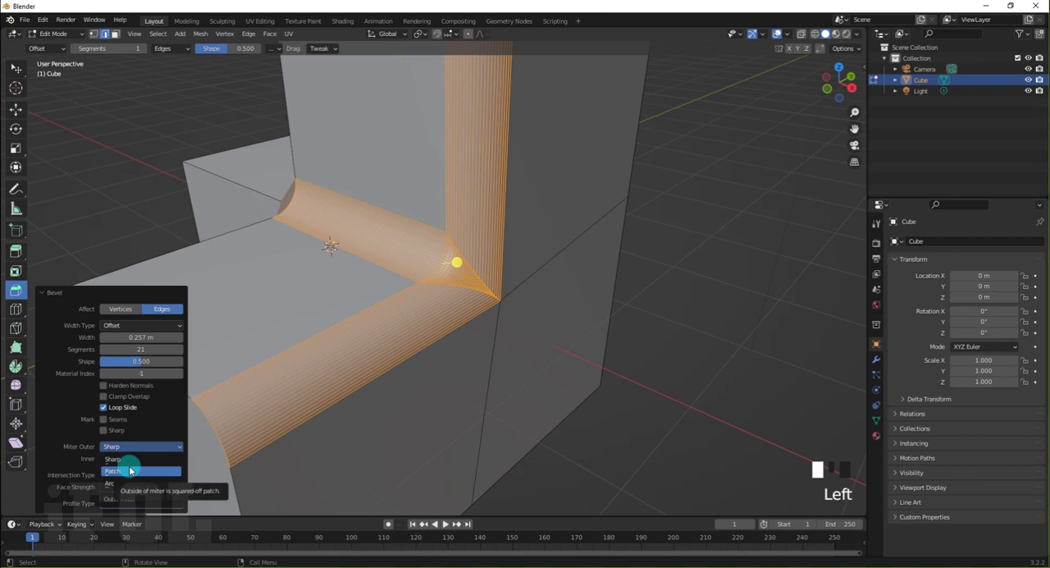
click(130, 470)
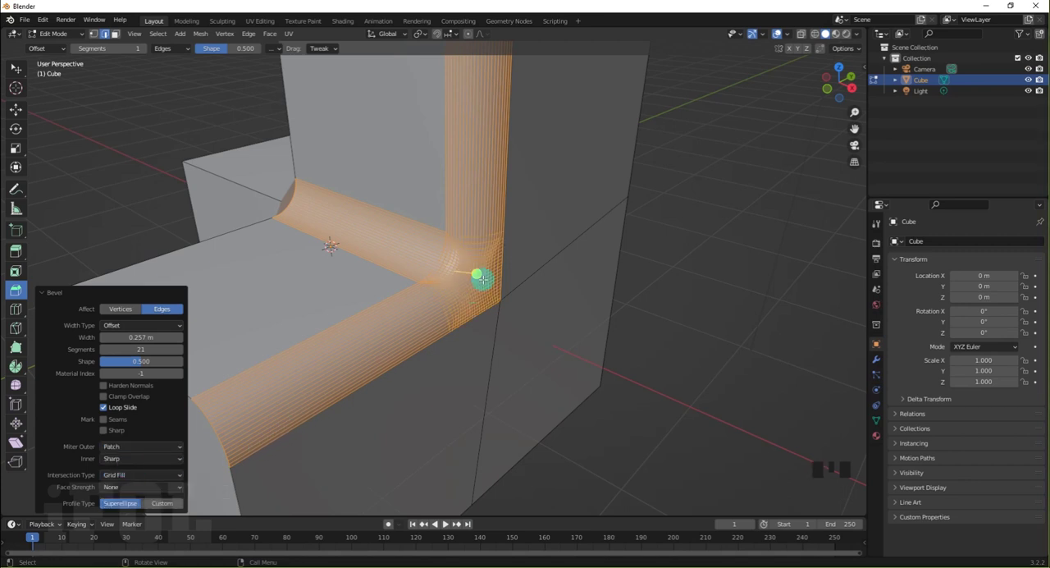
scroll(486, 267, up, 1)
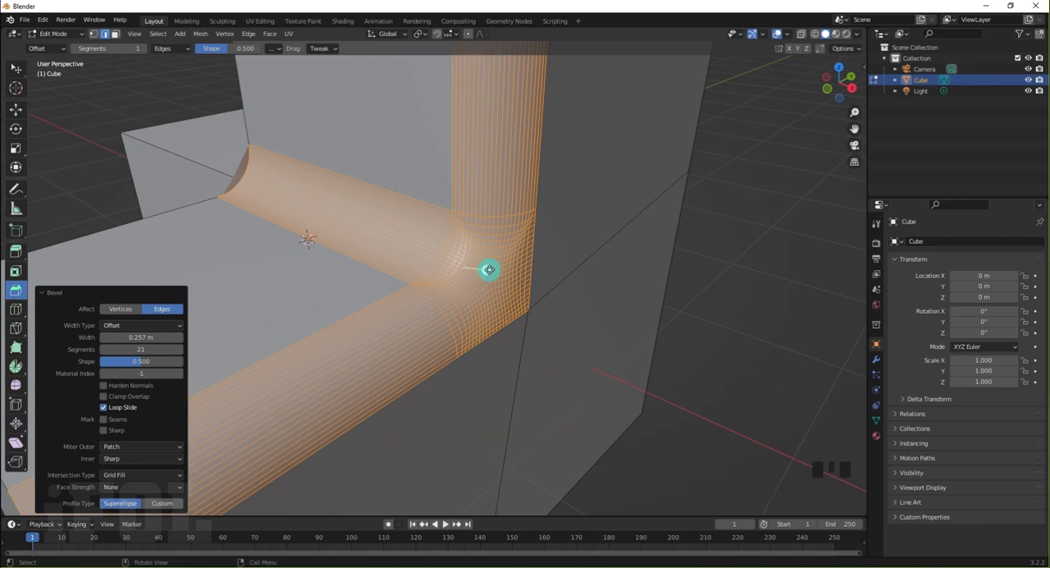
Try the Arc and Sharp outer miter options on the corner with a zero-width bevel, and clear the selection
mouse_move(488, 271)
mouse_down()
mouse_move(498, 263)
mouse_move(490, 274)
mouse_up()
click(152, 446)
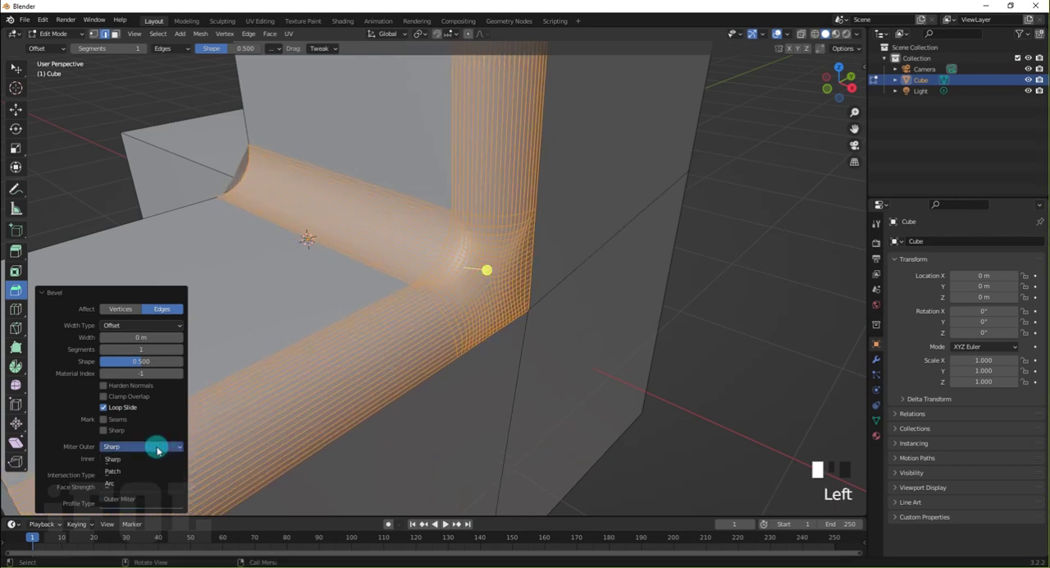
click(131, 483)
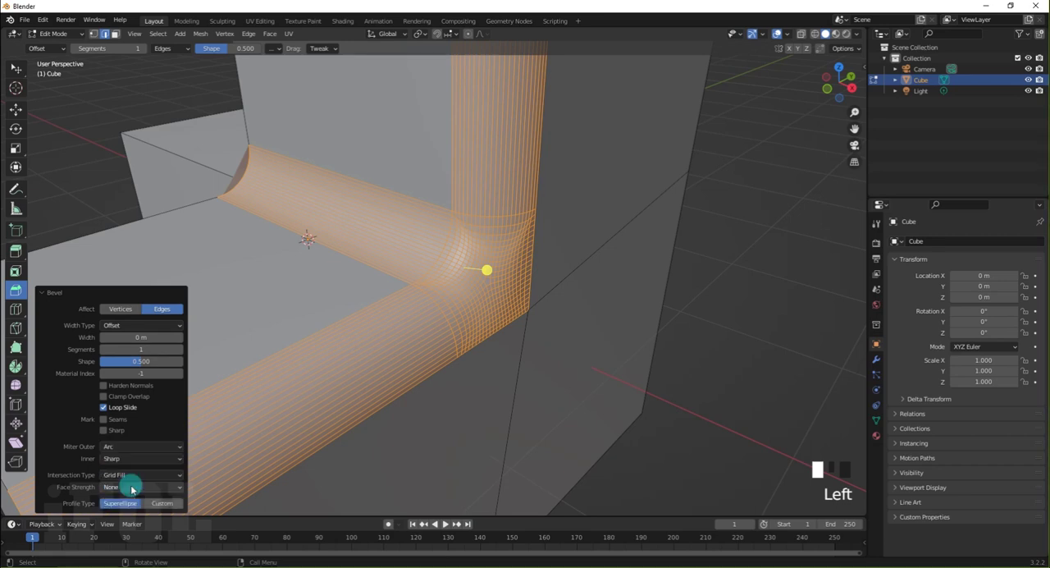
click(125, 447)
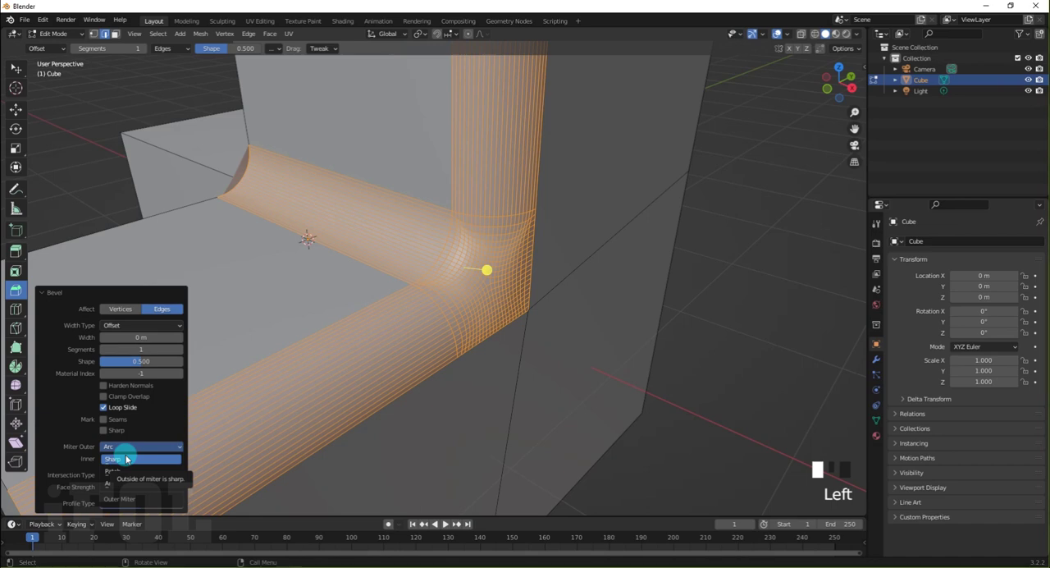
click(126, 460)
click(394, 471)
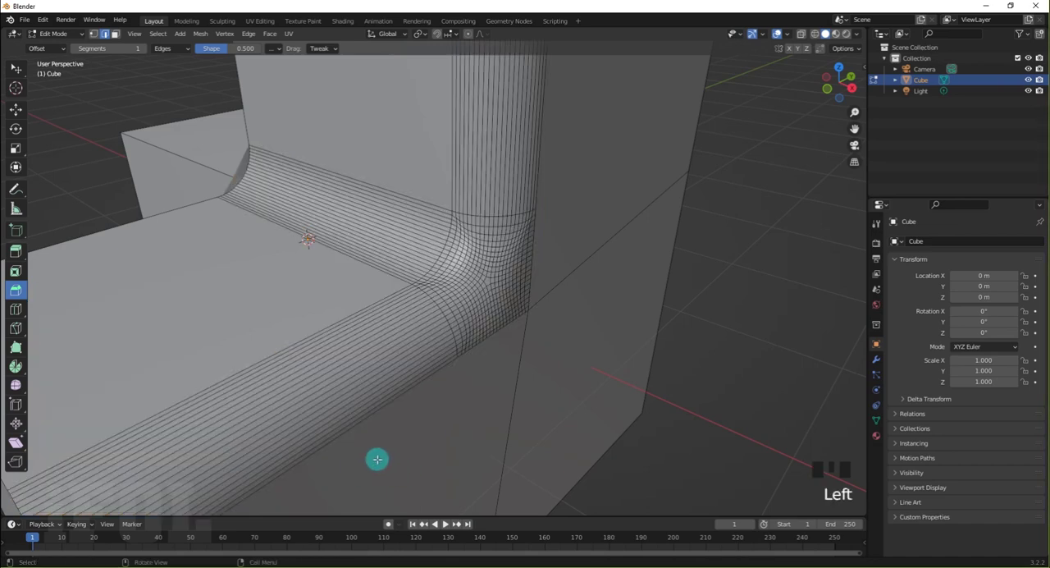
Undo the last bevel and bevel the same three corner edges again, 0.252 m wide with 26 segments
key(ctrl+z)
key(ctrl+z)
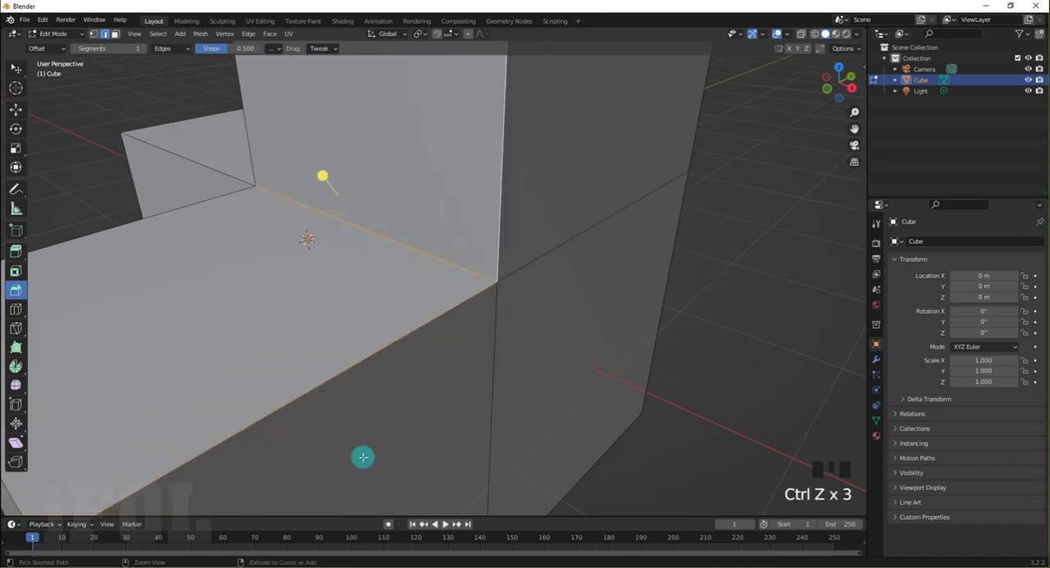
drag(321, 176, 246, 284)
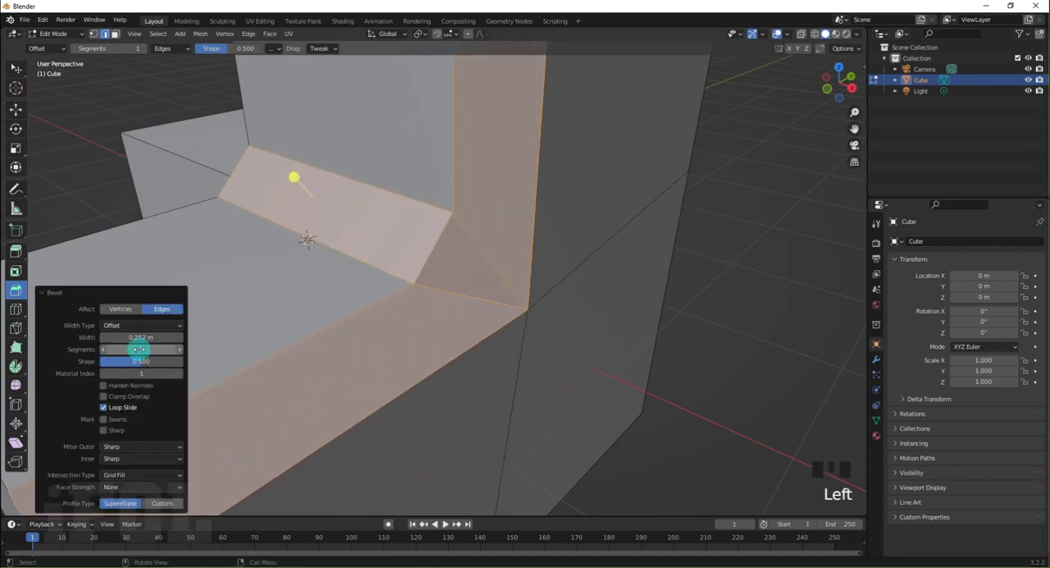
mouse_move(142, 348)
mouse_down()
mouse_move(164, 347)
mouse_move(138, 349)
mouse_up()
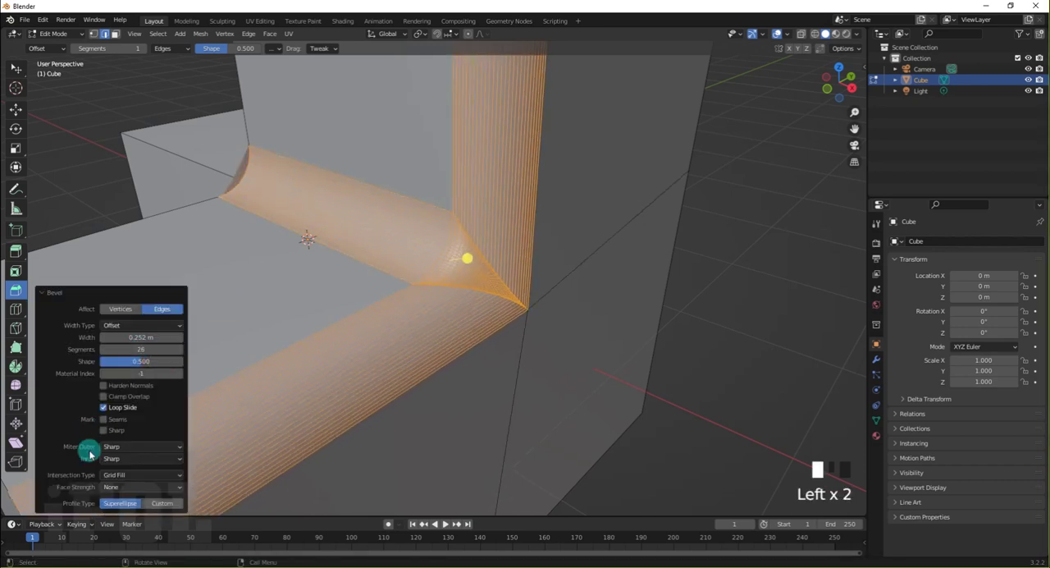
Try the Patch and Arc outer miters on the 26-segment bevel and examine the corner
click(110, 447)
click(114, 472)
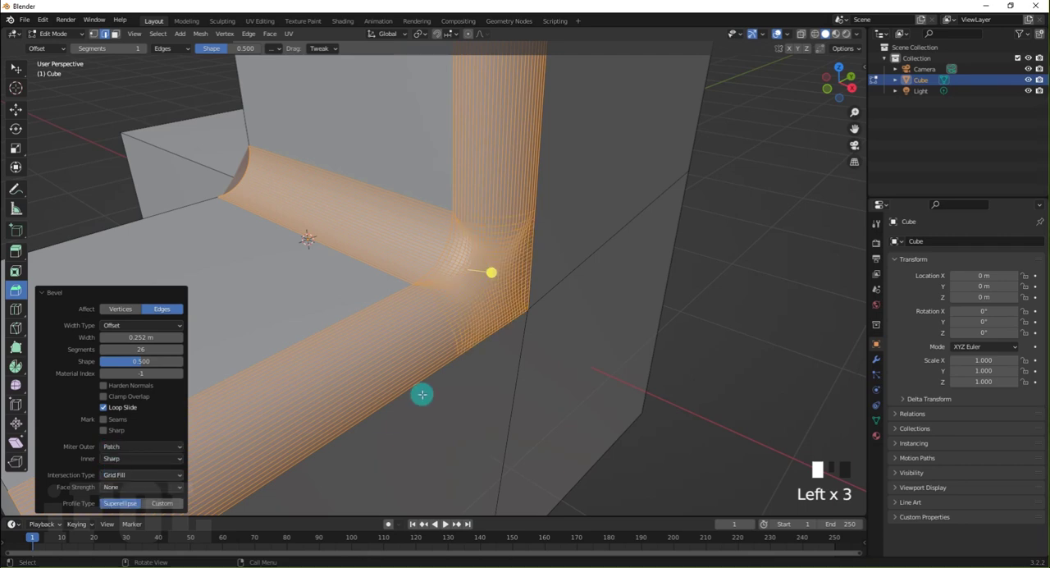
click(140, 446)
click(130, 484)
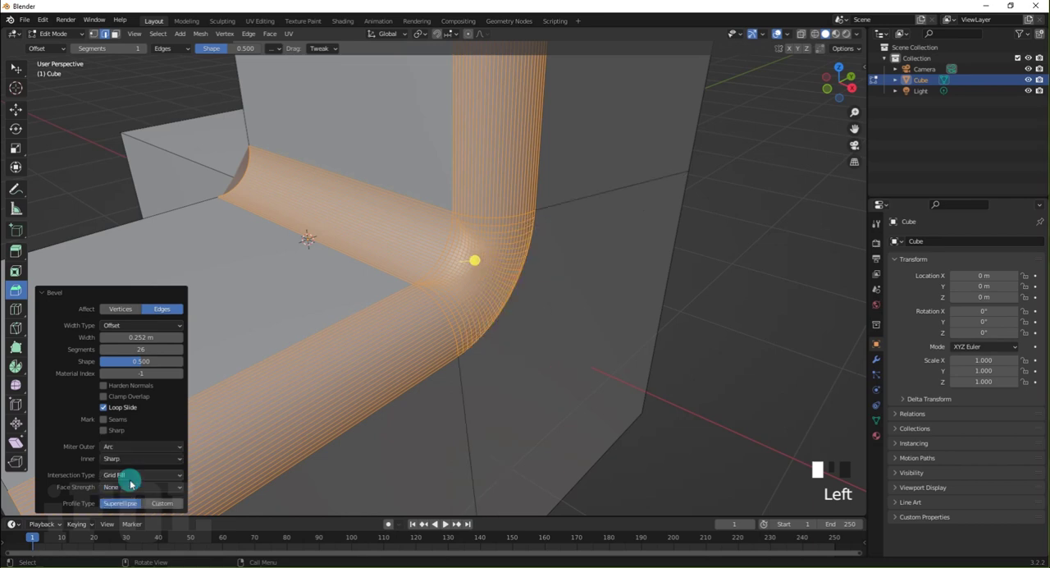
mouse_move(464, 304)
middle_down()
mouse_move(445, 298)
mouse_move(469, 300)
mouse_move(481, 319)
mouse_move(456, 324)
mouse_move(467, 315)
middle_up()
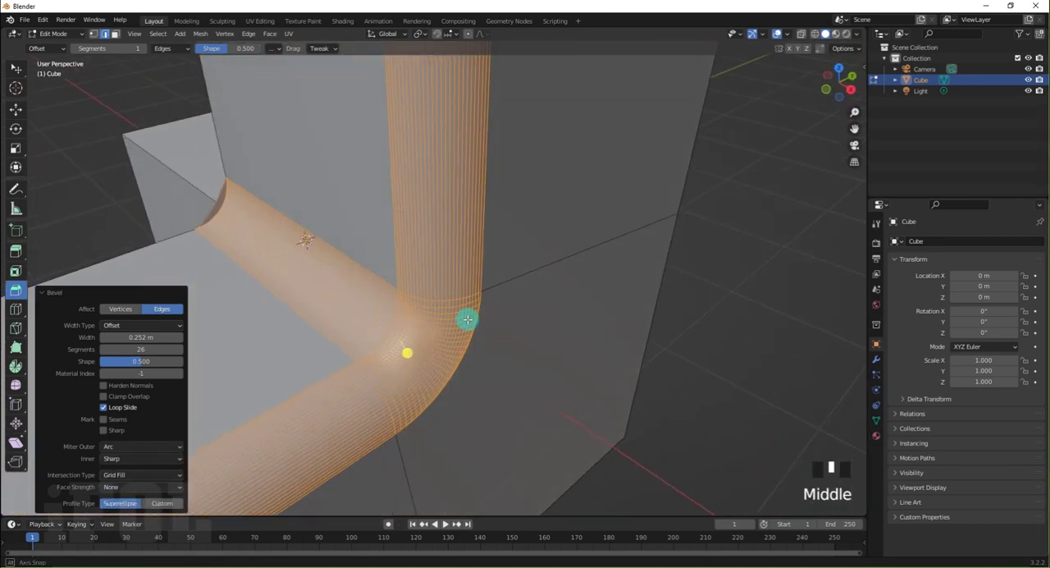
Return the bevel's outer miter from Arc to Patch and check the corner's shape
click(140, 447)
click(141, 469)
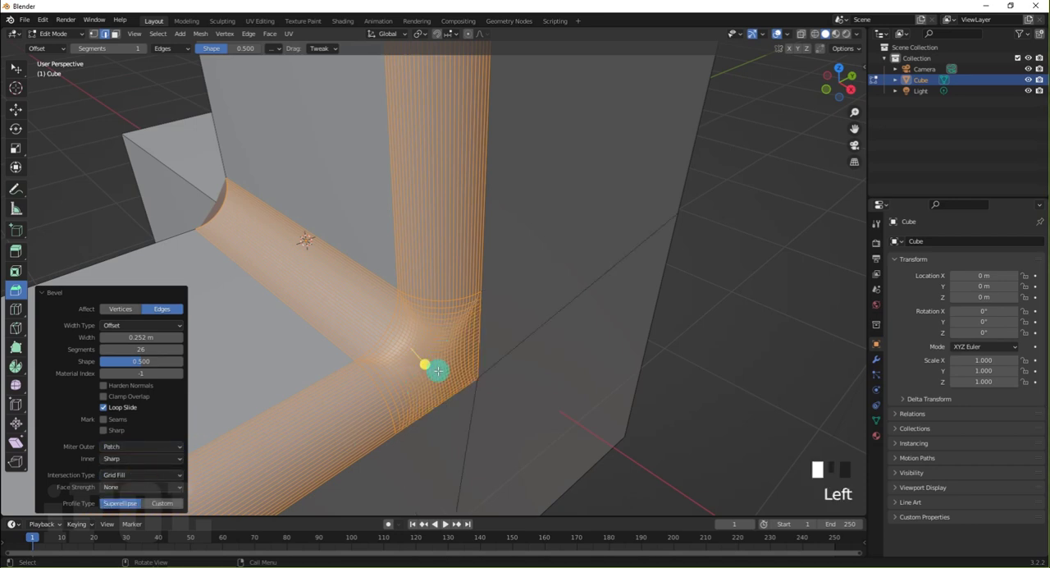
mouse_move(441, 374)
middle_down()
mouse_move(471, 369)
mouse_move(443, 376)
mouse_move(451, 374)
middle_up()
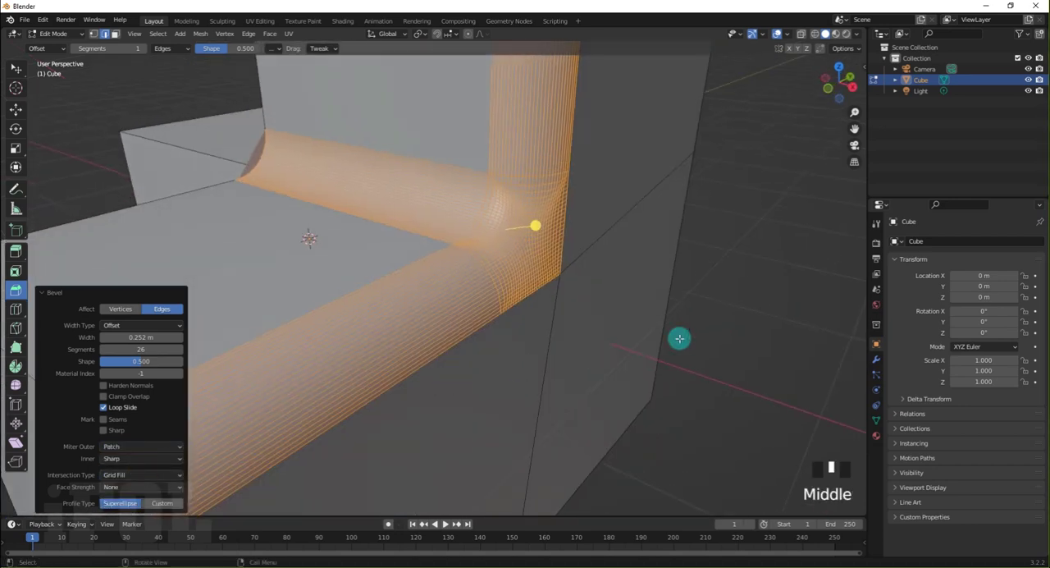
Examine the patched corner with the bevel deselected, comparing its look in Object Mode and Edit Mode
click(746, 324)
mouse_move(590, 319)
middle_down()
mouse_move(568, 323)
mouse_move(582, 329)
middle_up()
key(Tab)
key(Tab)
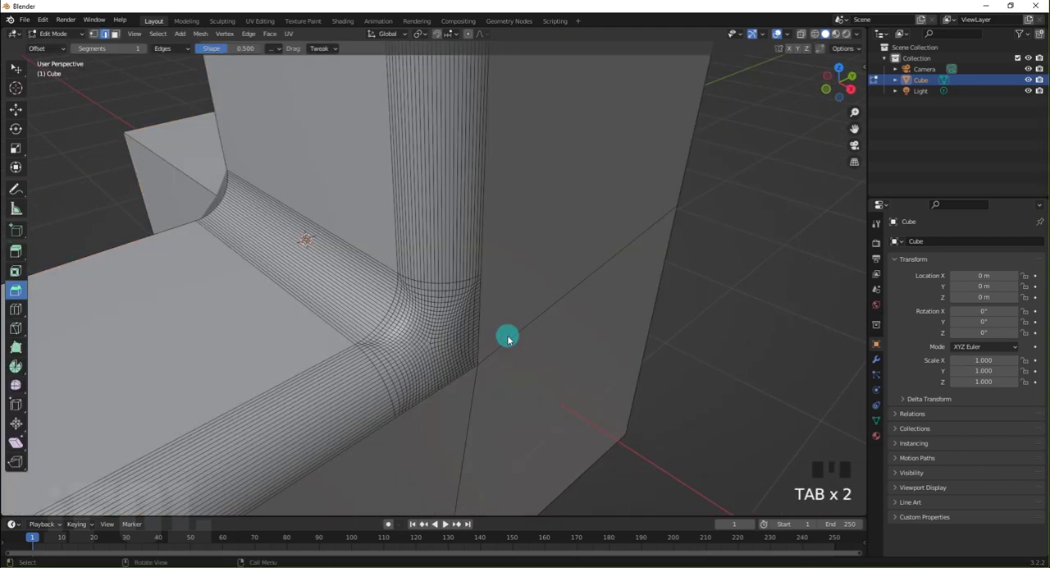
middle_drag(504, 336, 497, 316)
key(Tab)
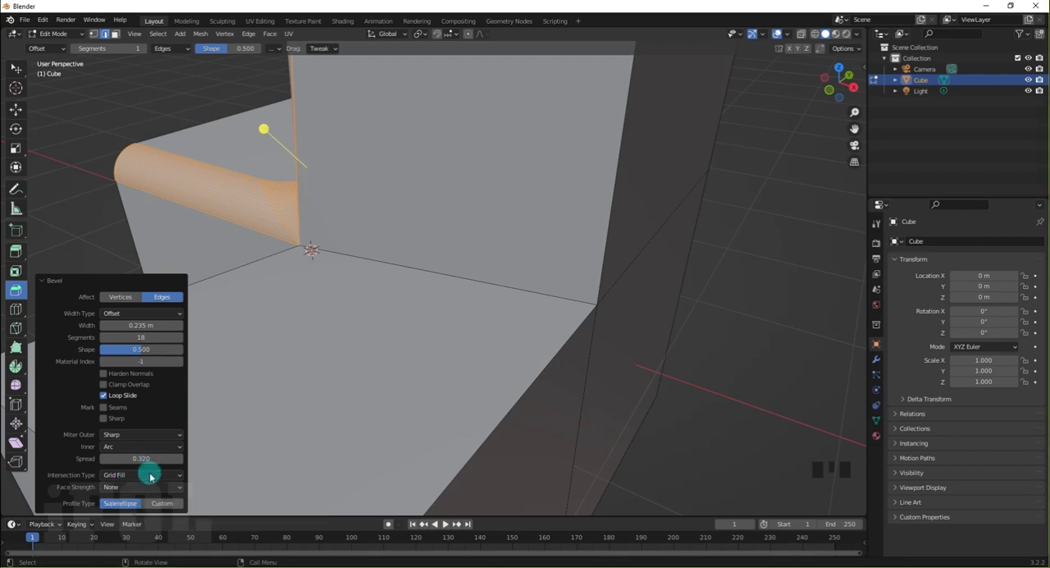
Set the 18-segment bevel's intersection type to Cutoff and inspect the corner where the beveled edges meet
click(119, 476)
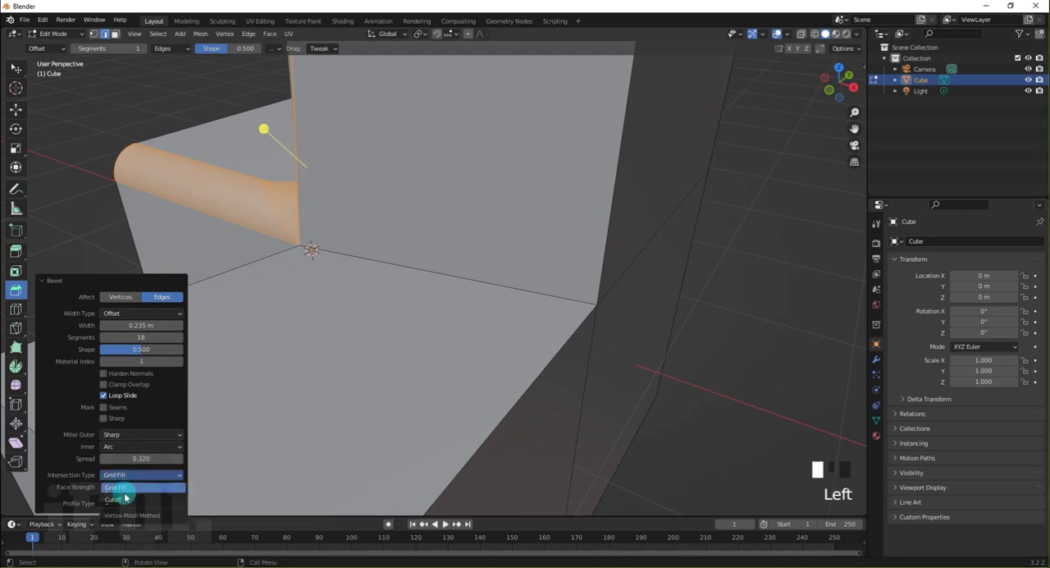
click(124, 500)
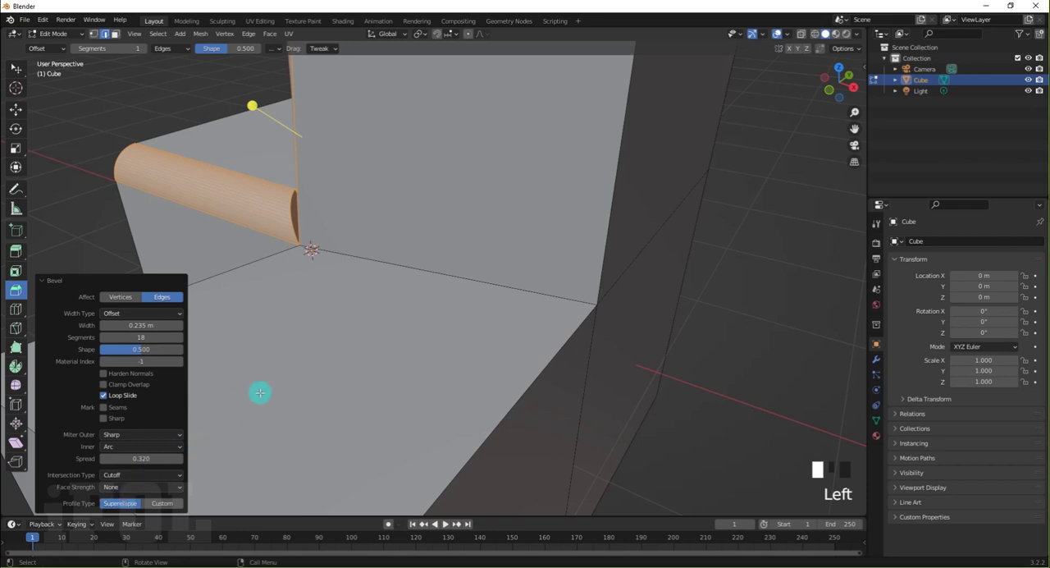
middle_drag(260, 393, 312, 399)
scroll(527, 248, up, 2)
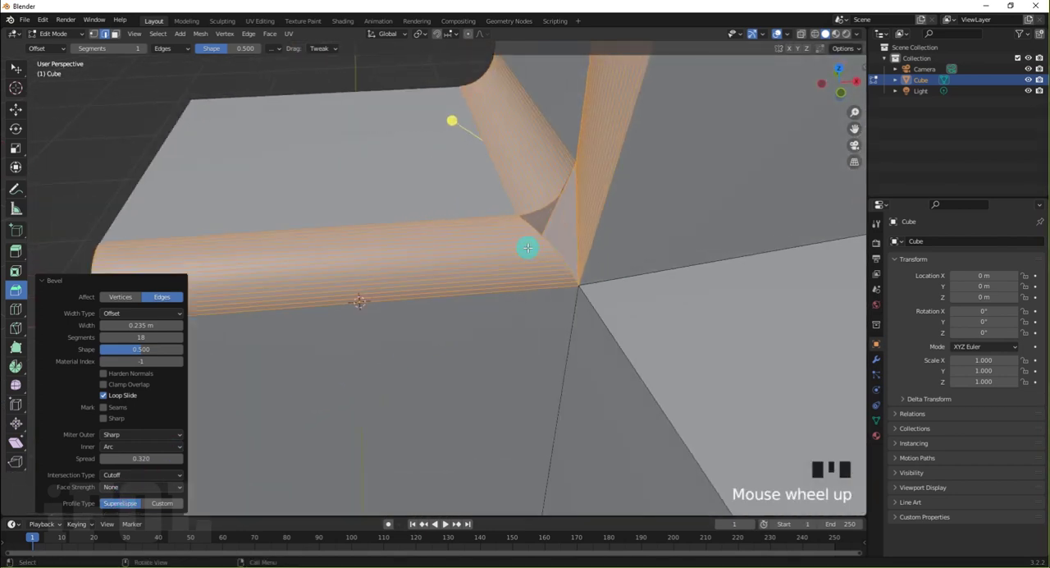
scroll(527, 248, up, 1)
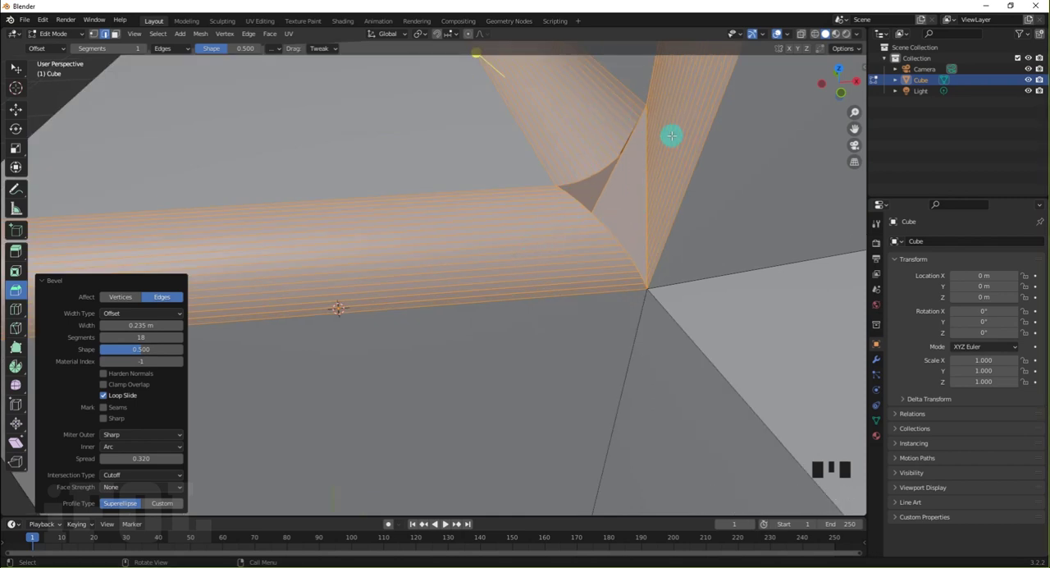
Switch the bevel's intersection type to Grid Fill and back to Cutoff, comparing the corner geometry
click(144, 475)
click(141, 487)
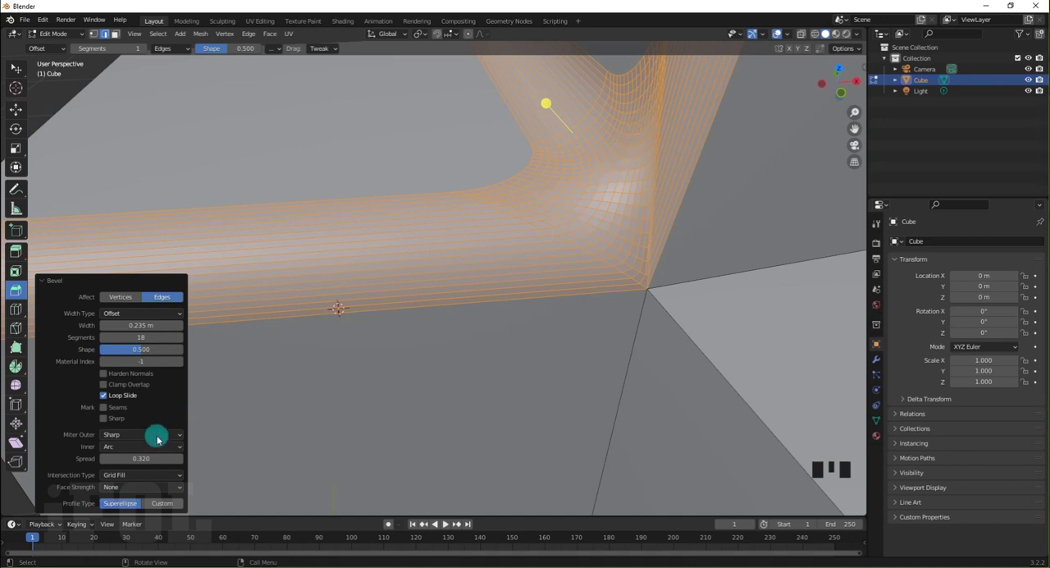
click(127, 478)
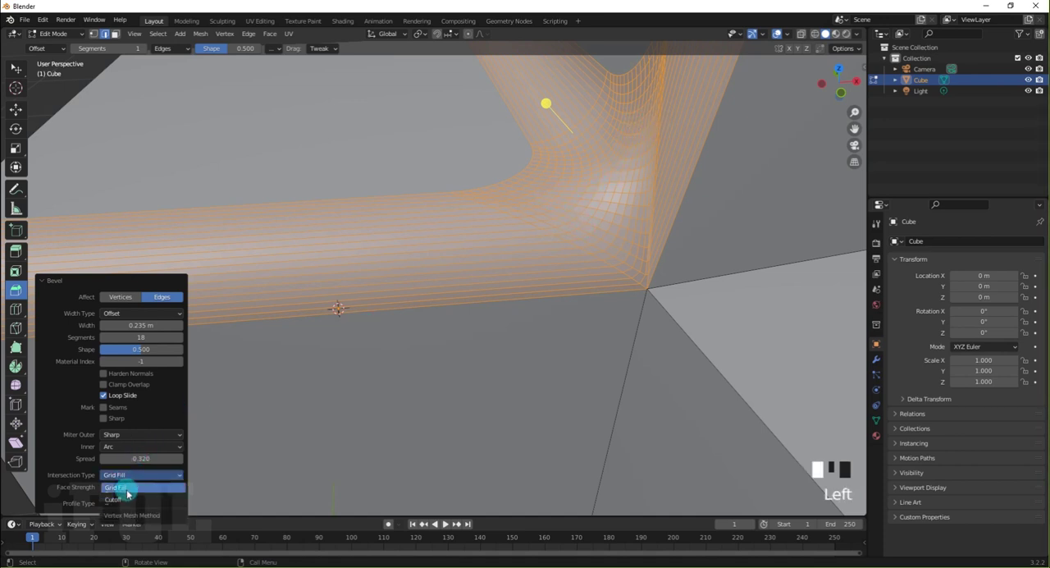
click(125, 501)
middle_drag(468, 323, 447, 319)
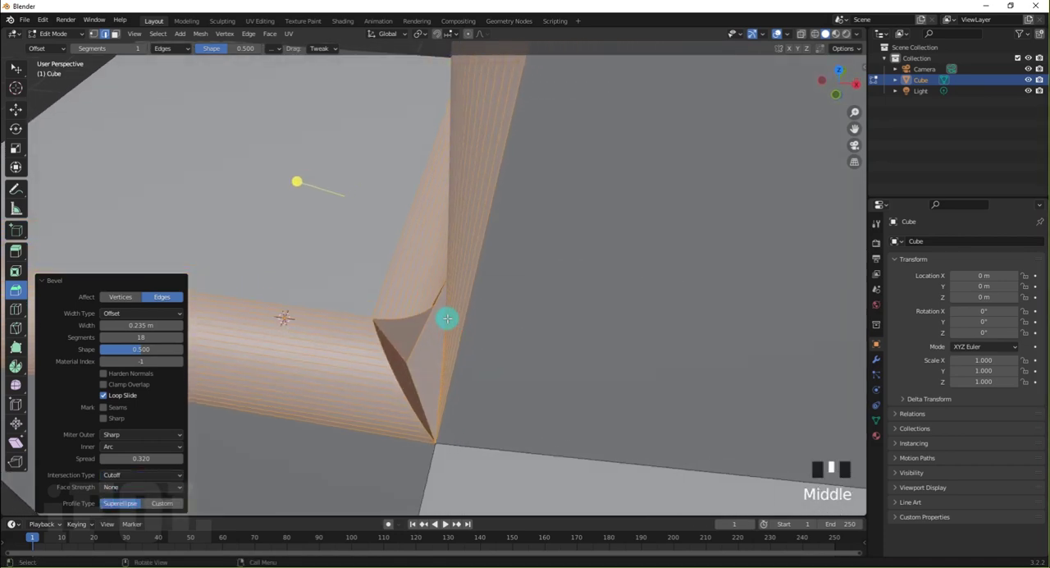
middle_drag(414, 361, 436, 347)
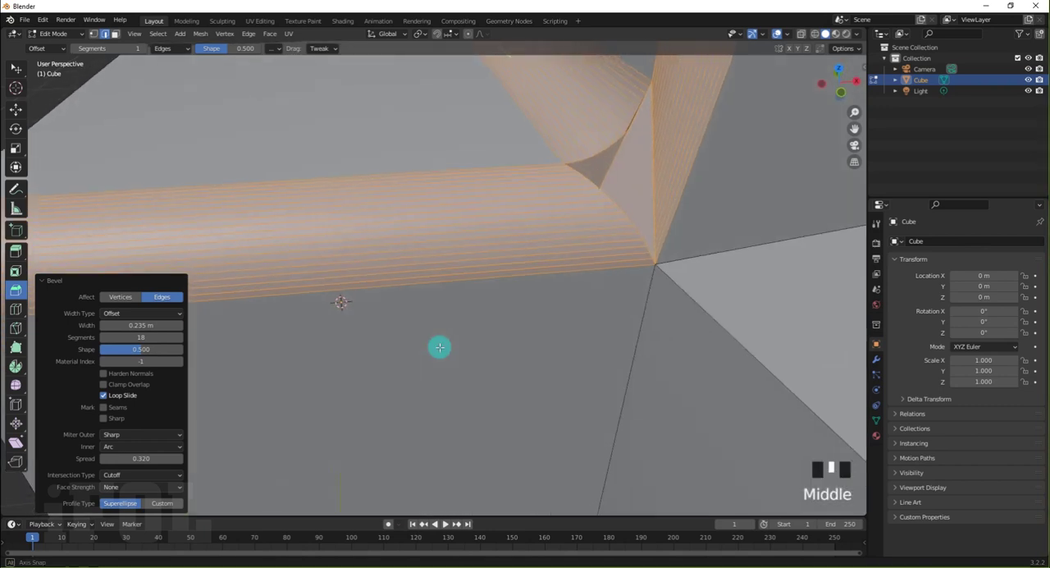
click(140, 476)
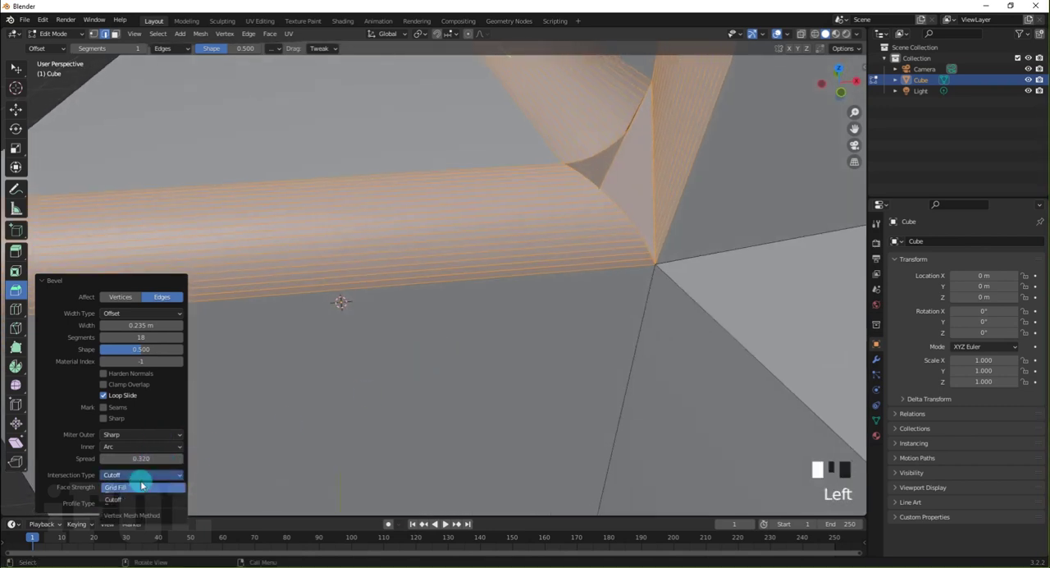
click(142, 477)
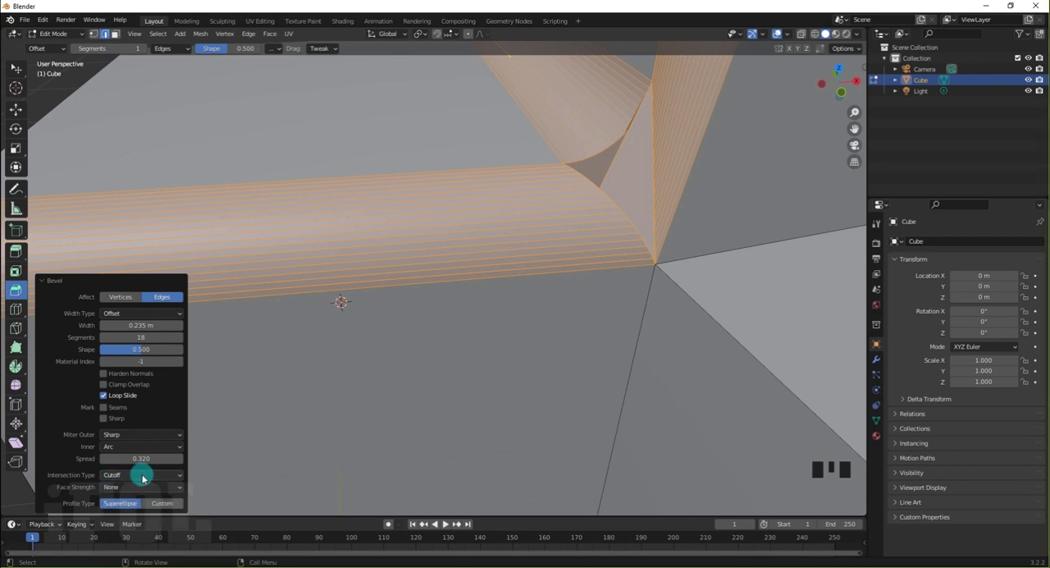
Try the Affected face strength option on the bevel and restore it to None
click(141, 487)
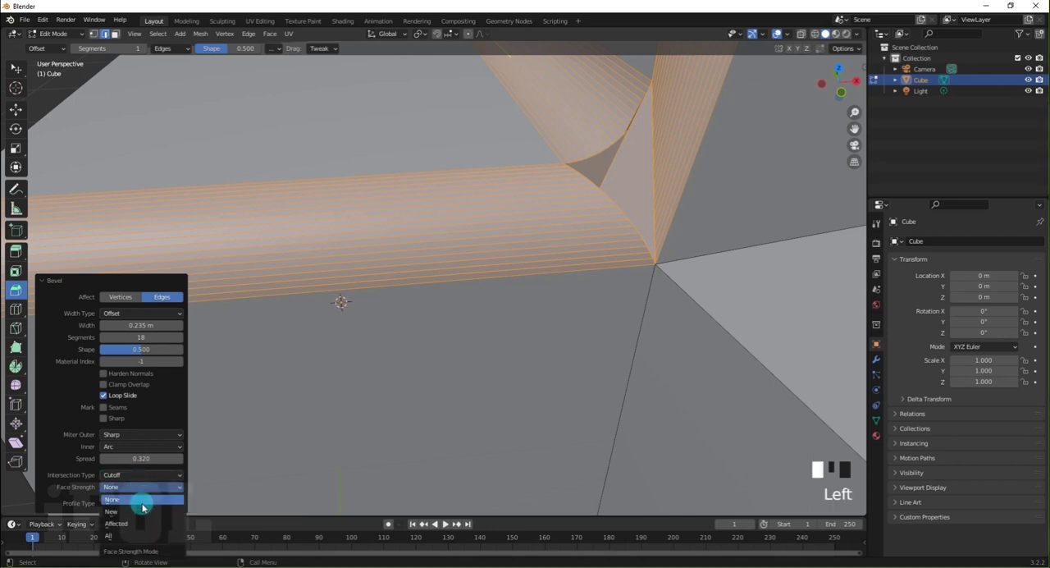
click(130, 524)
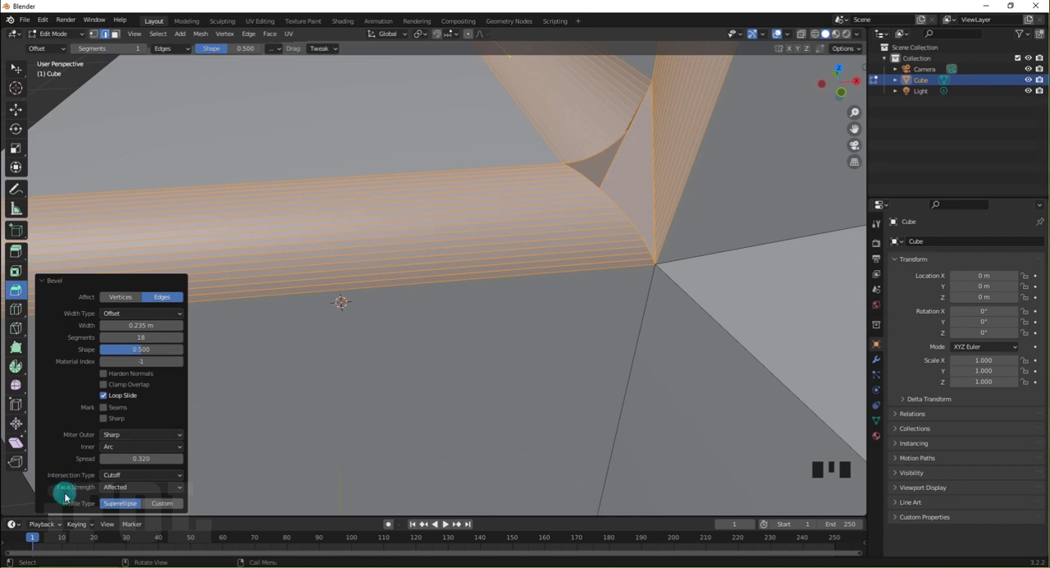
click(123, 490)
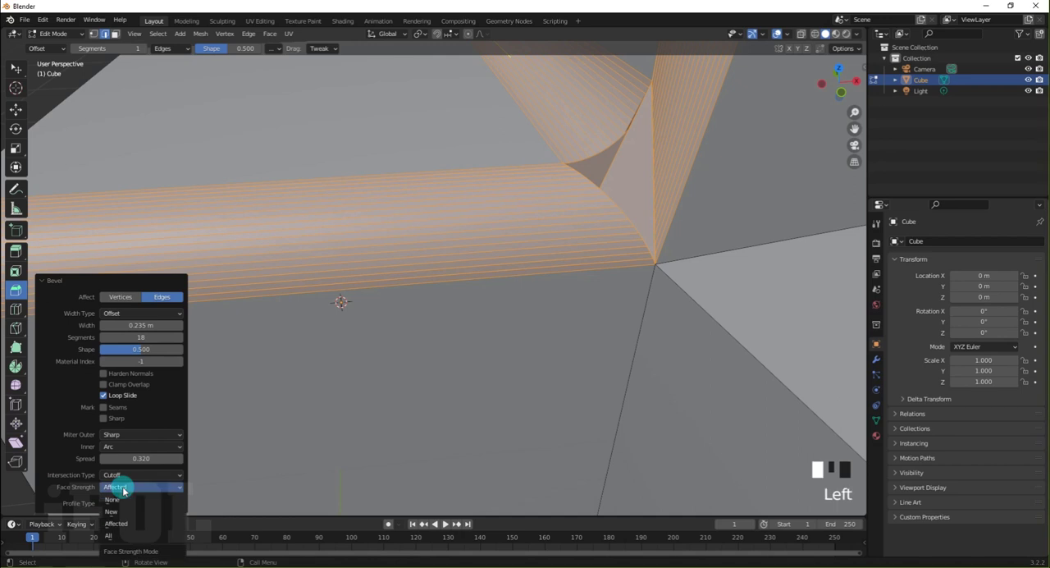
click(121, 502)
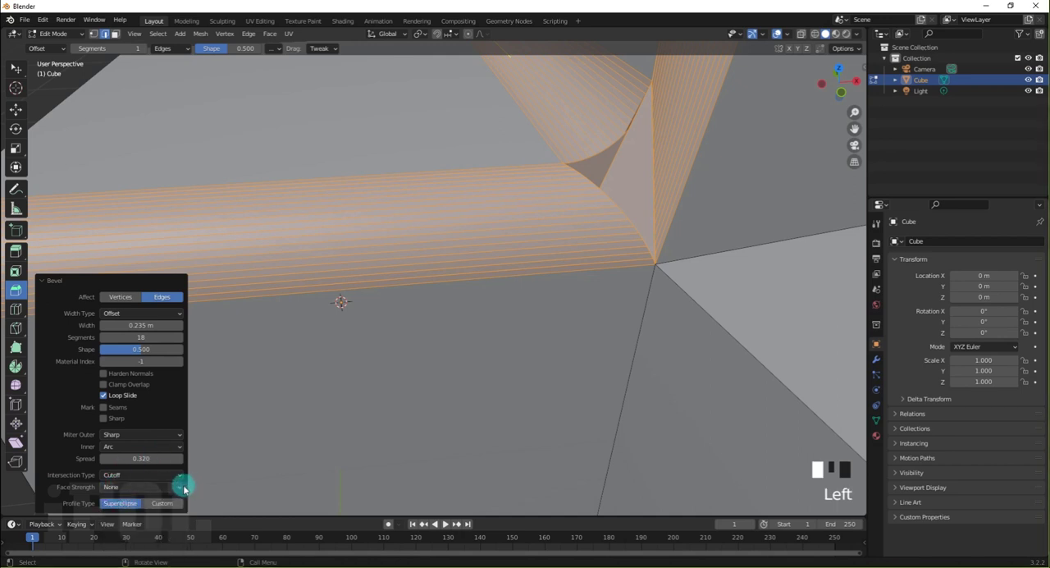
Restore the bevel's intersection type to Grid Fill
scroll(422, 278, down, 2)
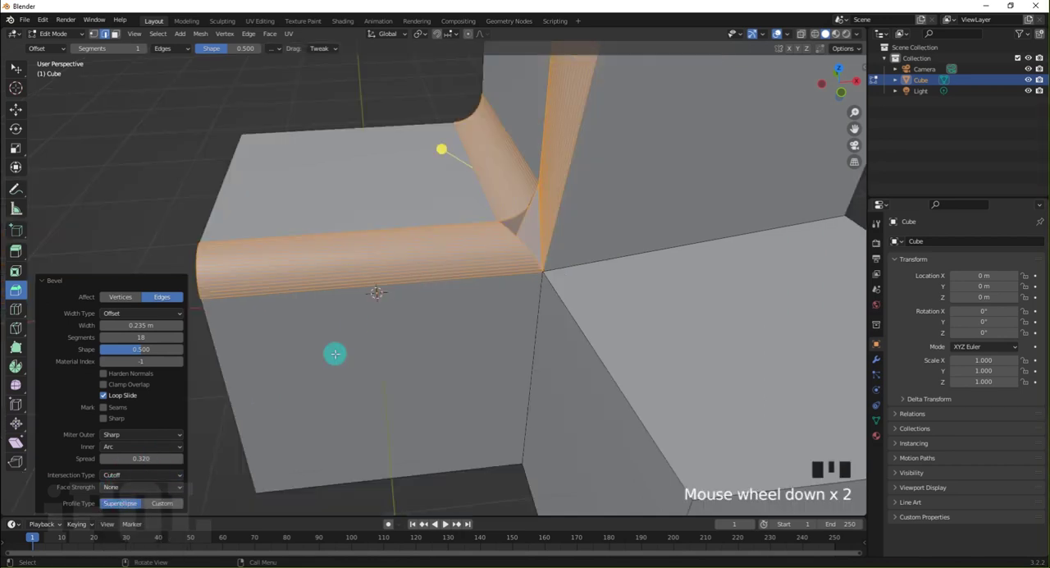
click(132, 479)
click(134, 485)
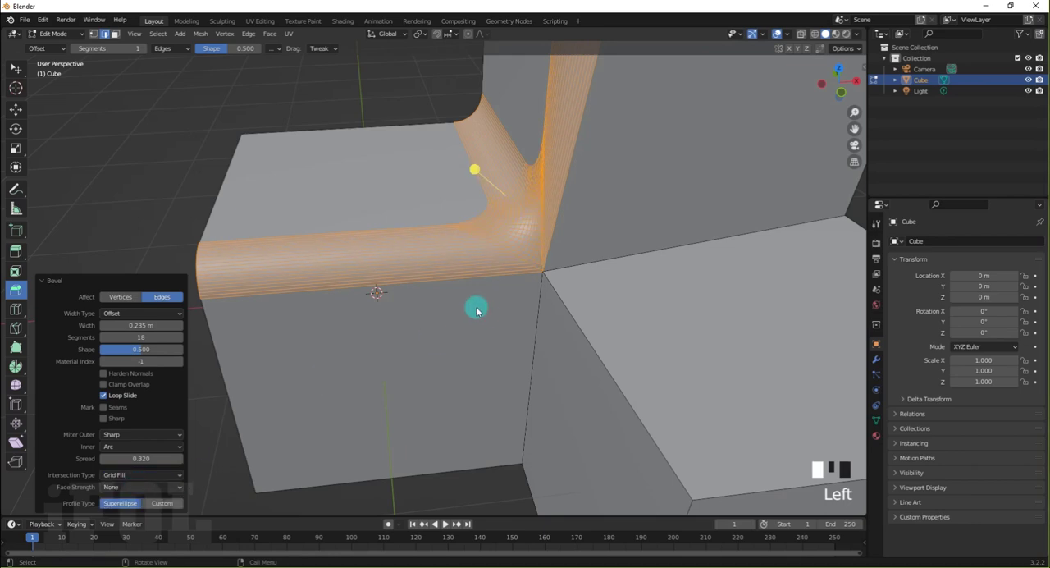
Clear the selection and undo the Grid Fill corner bevel
middle_drag(476, 305, 164, 182)
click(221, 194)
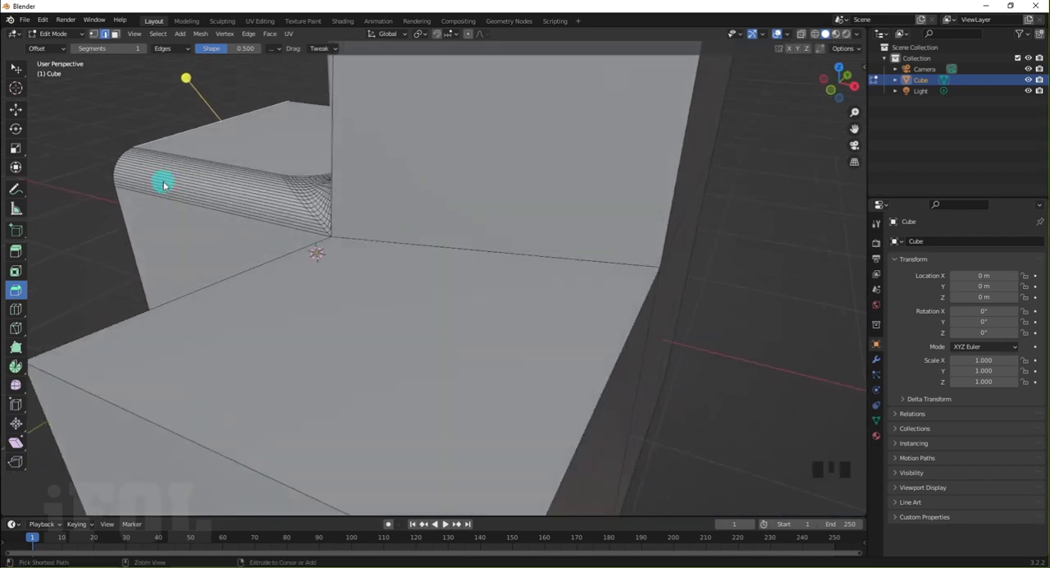
key(ctrl+z)
key(ctrl+z)
key(ctrl+z)
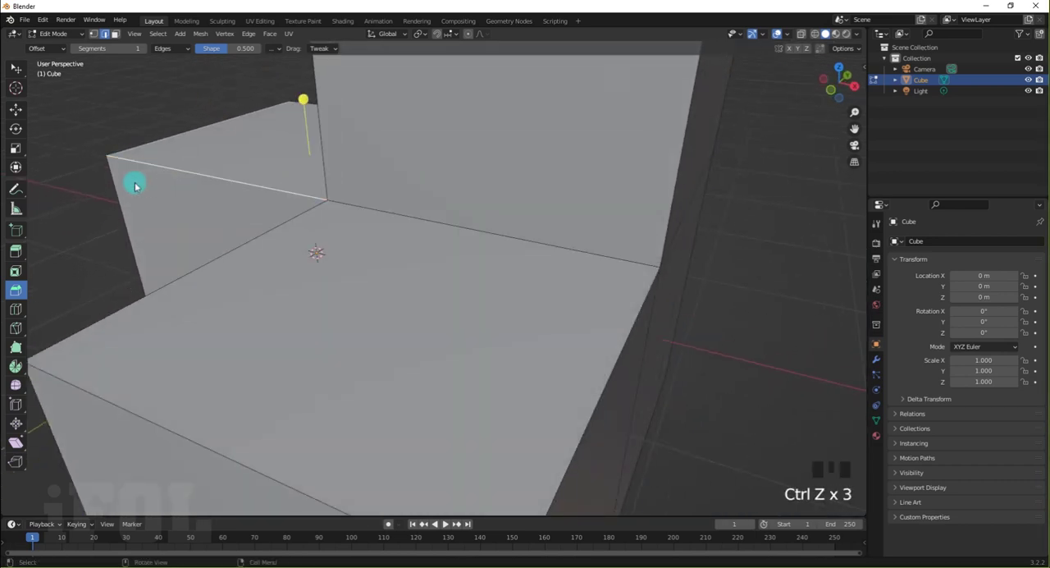
Bevel the low block's top outer edge opposite the tall block, 0.501 m wide with 32 segments
middle_drag(134, 181, 449, 272)
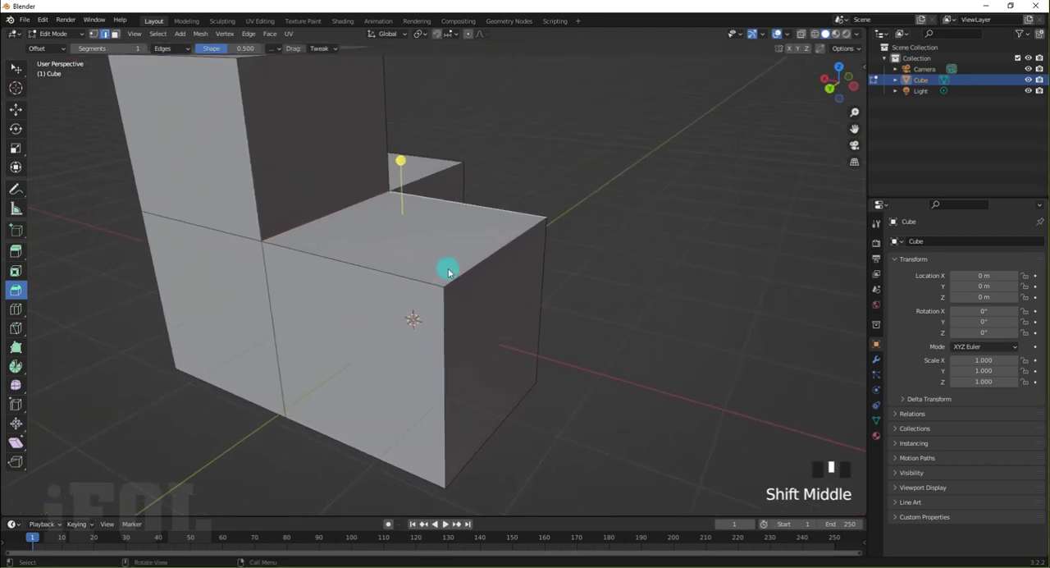
scroll(449, 272, up, 2)
click(526, 158)
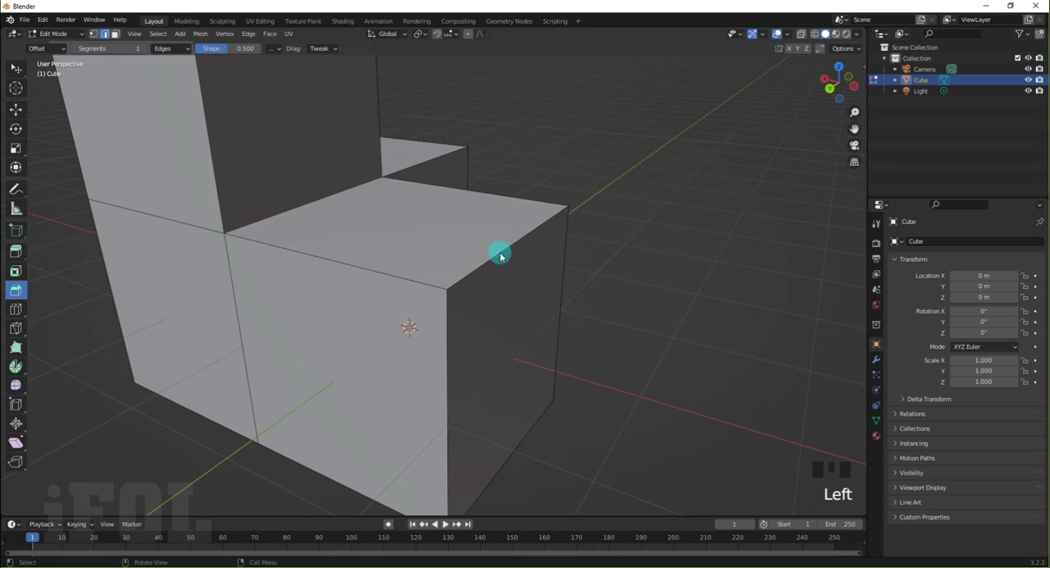
drag(558, 208, 505, 115)
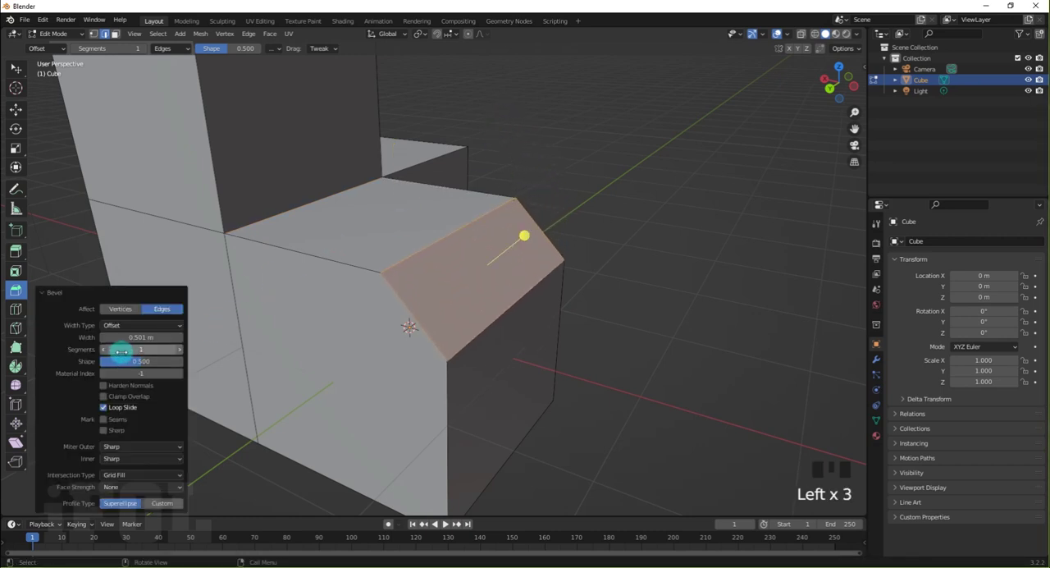
drag(117, 351, 285, 351)
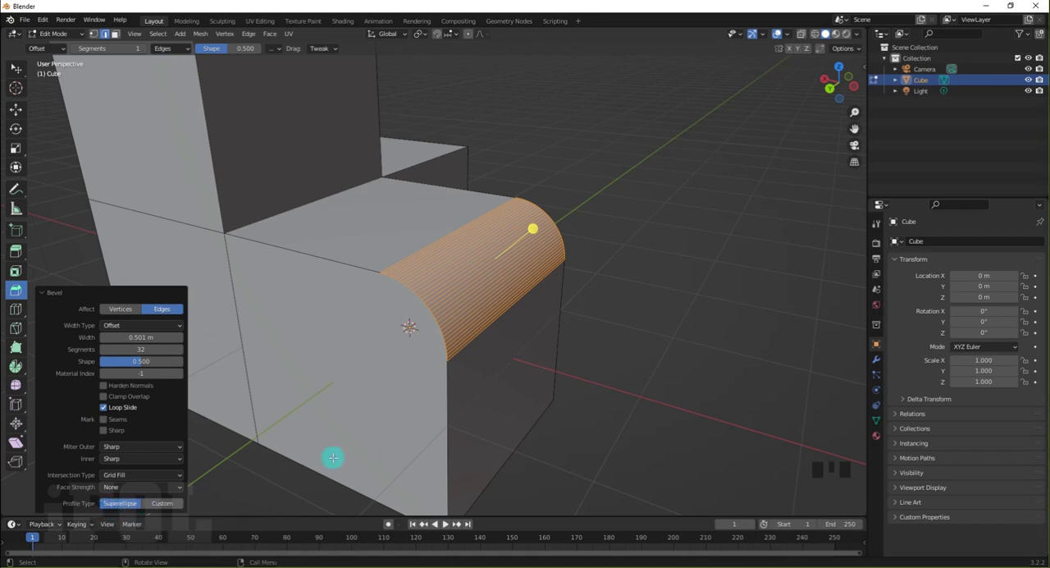
Examine the rounded edge's profile from the side and change the bevel's profile type to Custom
middle_drag(375, 427, 413, 399)
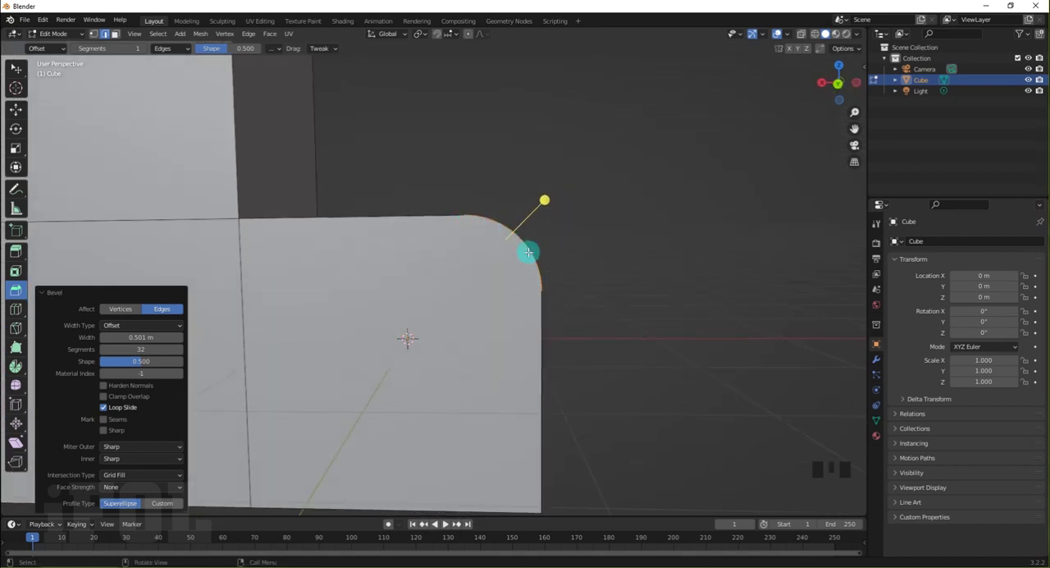
middle_drag(477, 238, 436, 260)
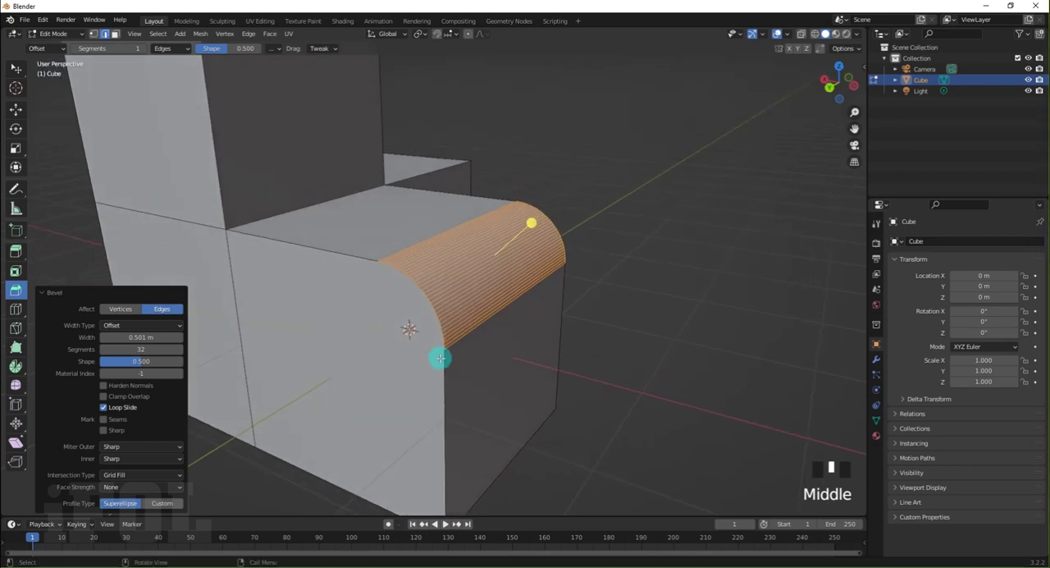
click(150, 505)
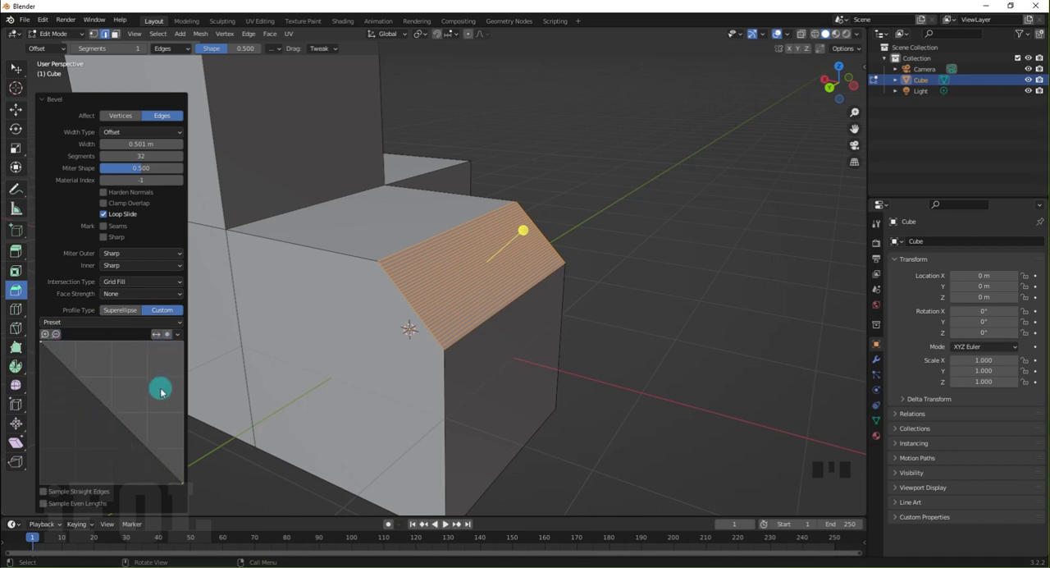
Add six control points along the diagonal of the bevel's custom profile curve
click(61, 367)
click(82, 377)
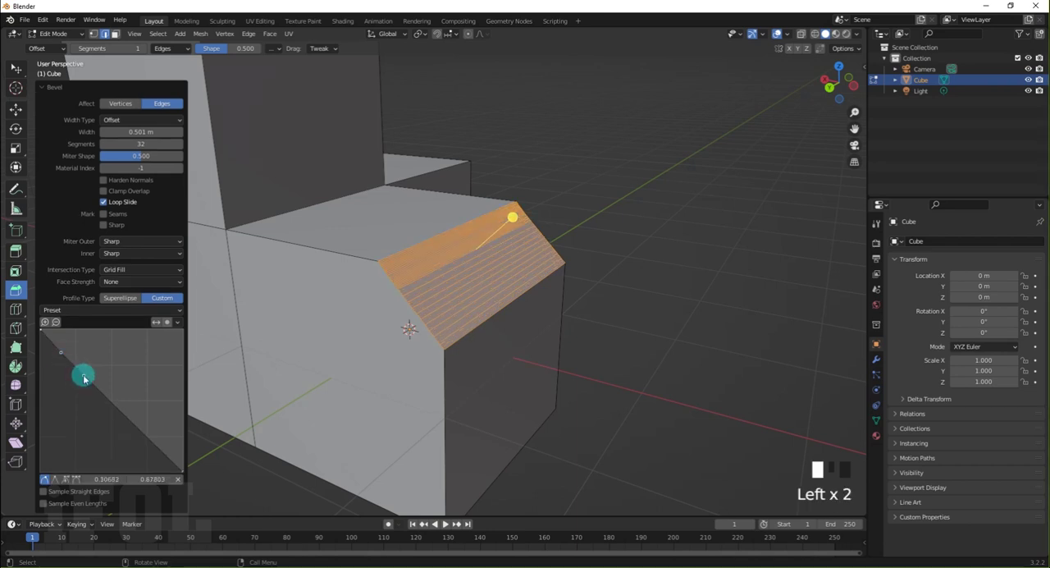
click(107, 399)
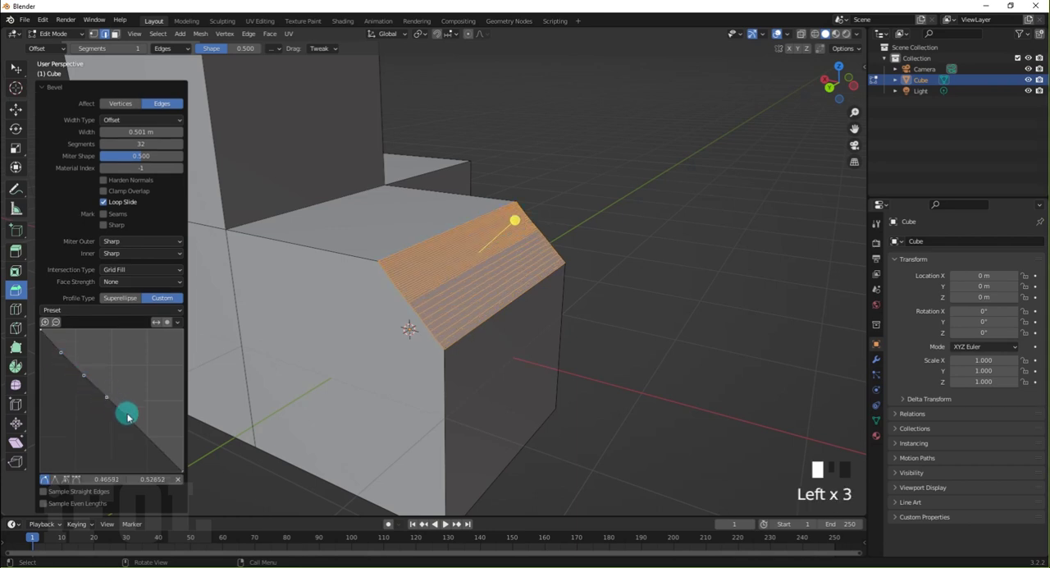
click(130, 420)
click(146, 433)
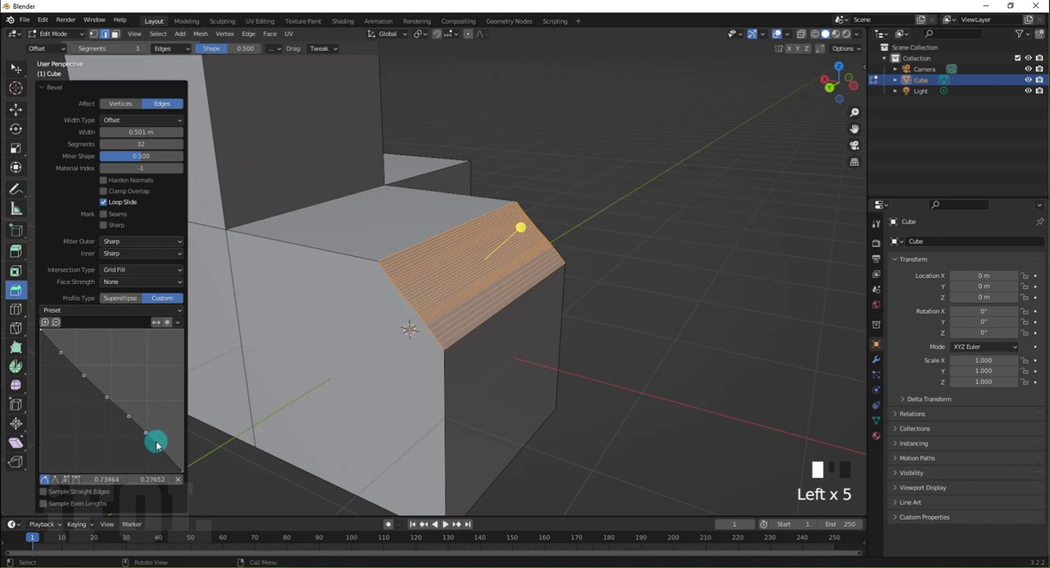
Reposition the custom profile's control points to shape the beveled edge into a wavy, stepped moulding
click(106, 399)
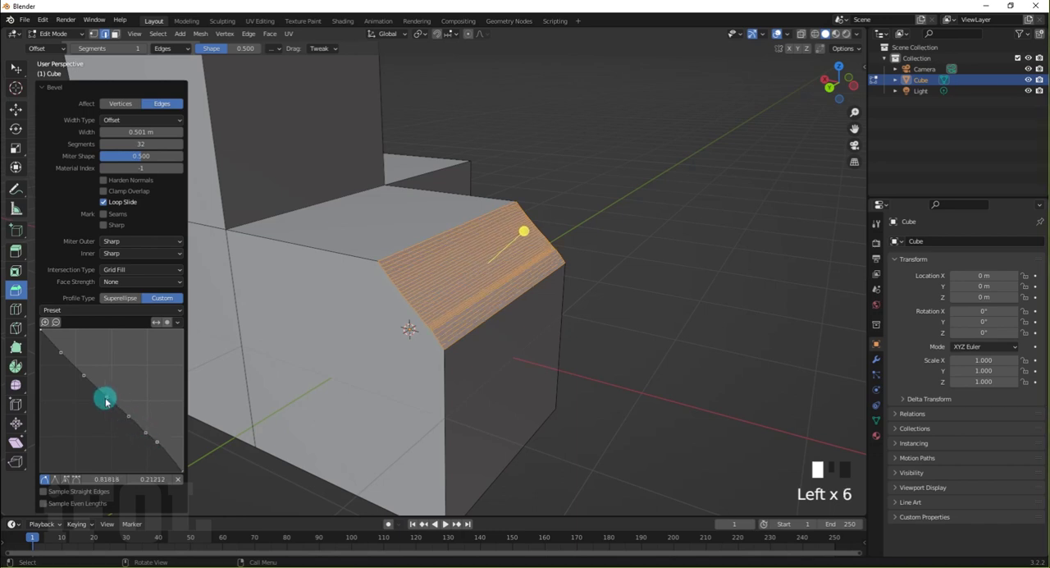
drag(110, 393, 121, 377)
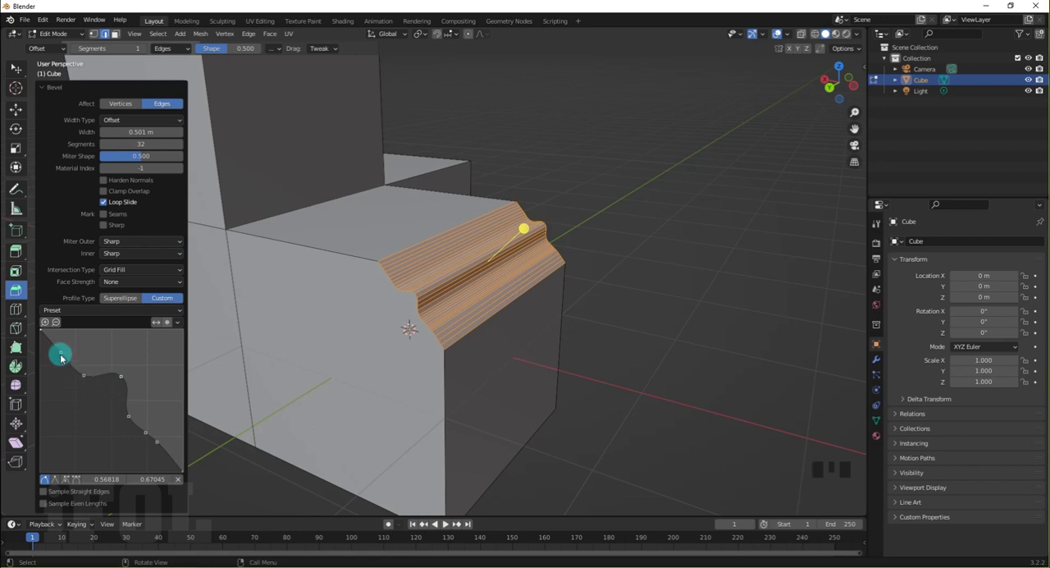
drag(59, 355, 48, 368)
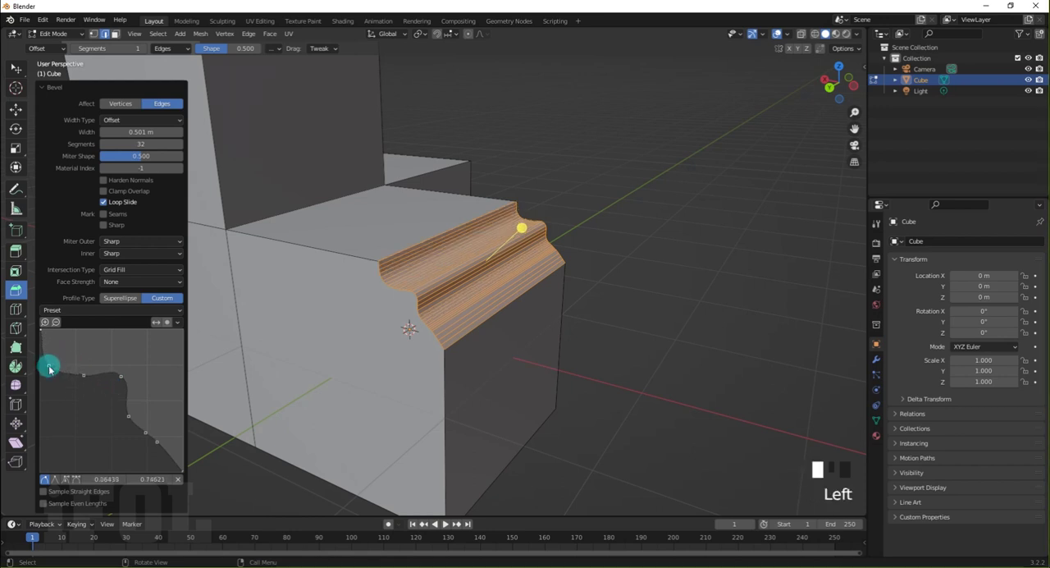
click(145, 431)
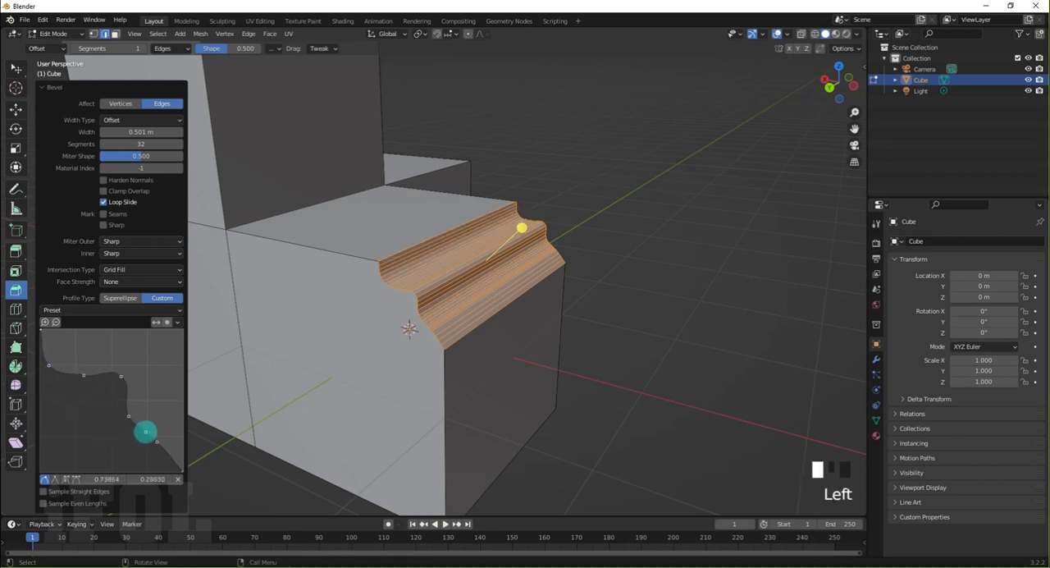
drag(155, 425, 50, 487)
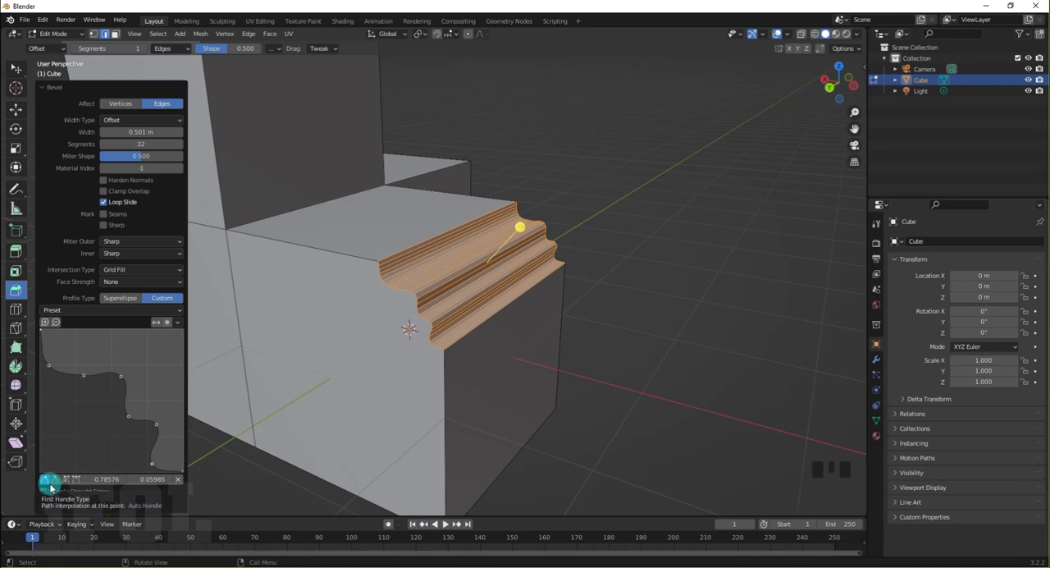
Try vector and aligned free handles on the profile's lowest control point, shift it to 0.84258, 0.08636, and restore its Auto Handle
click(55, 479)
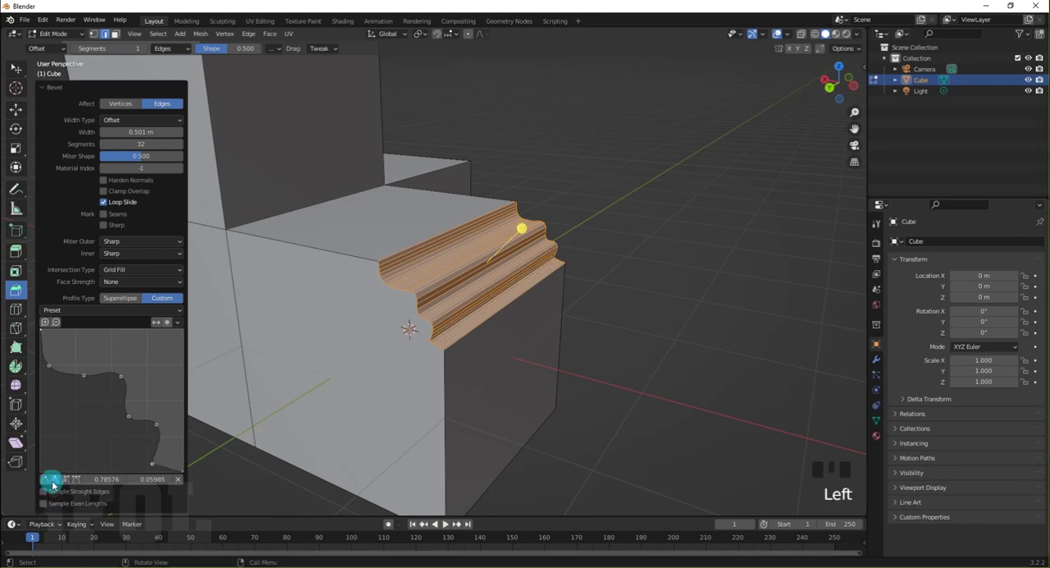
drag(152, 468, 160, 459)
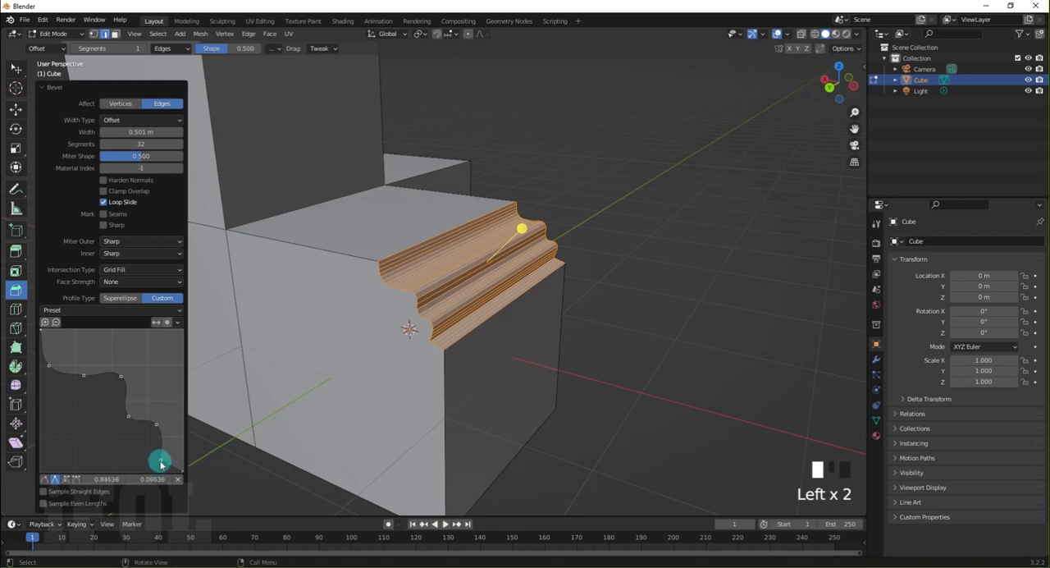
click(48, 481)
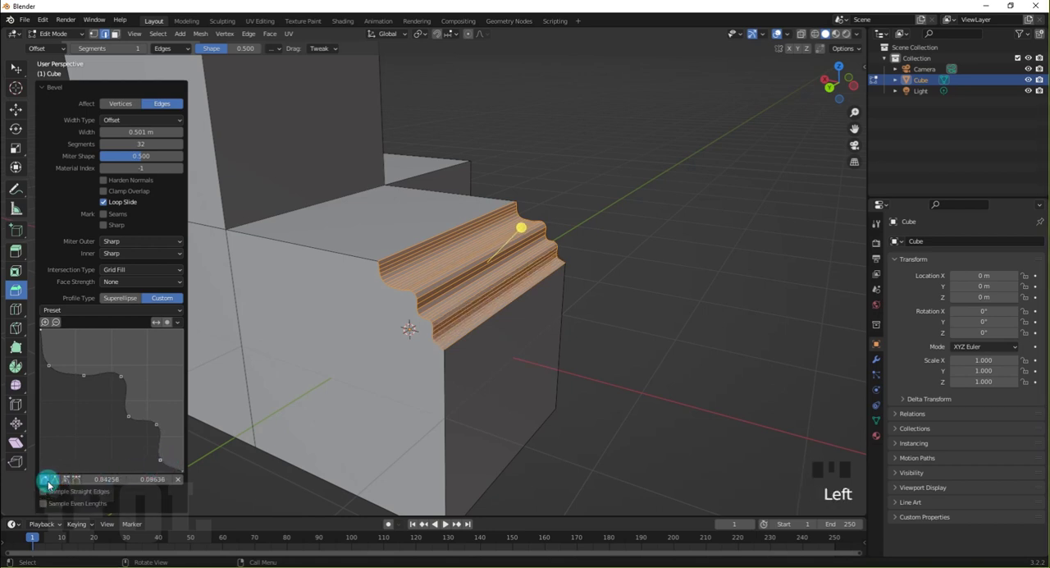
click(75, 480)
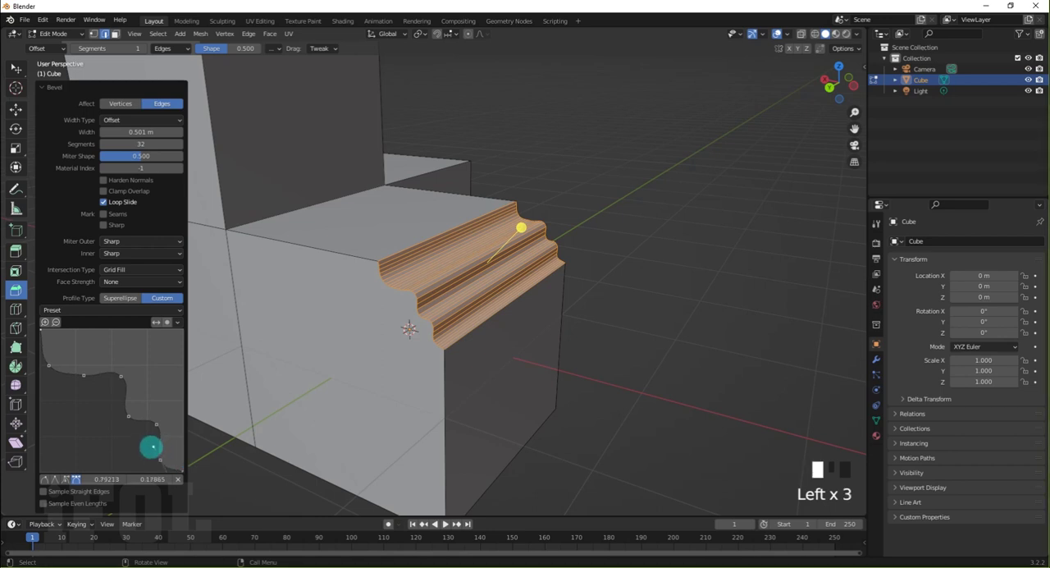
mouse_move(144, 452)
mouse_down()
mouse_move(153, 443)
mouse_move(147, 450)
mouse_up()
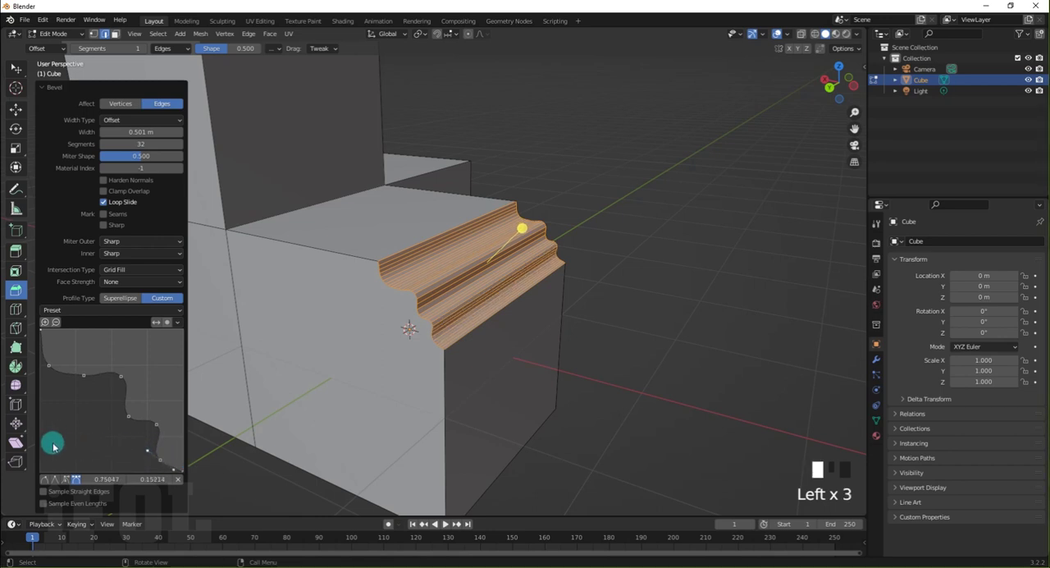
click(45, 480)
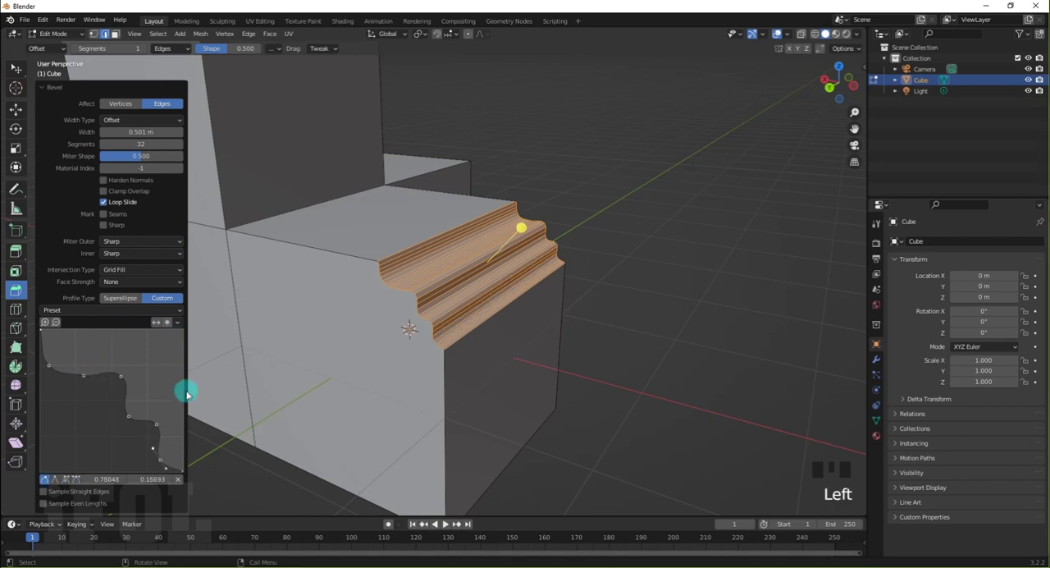
click(220, 448)
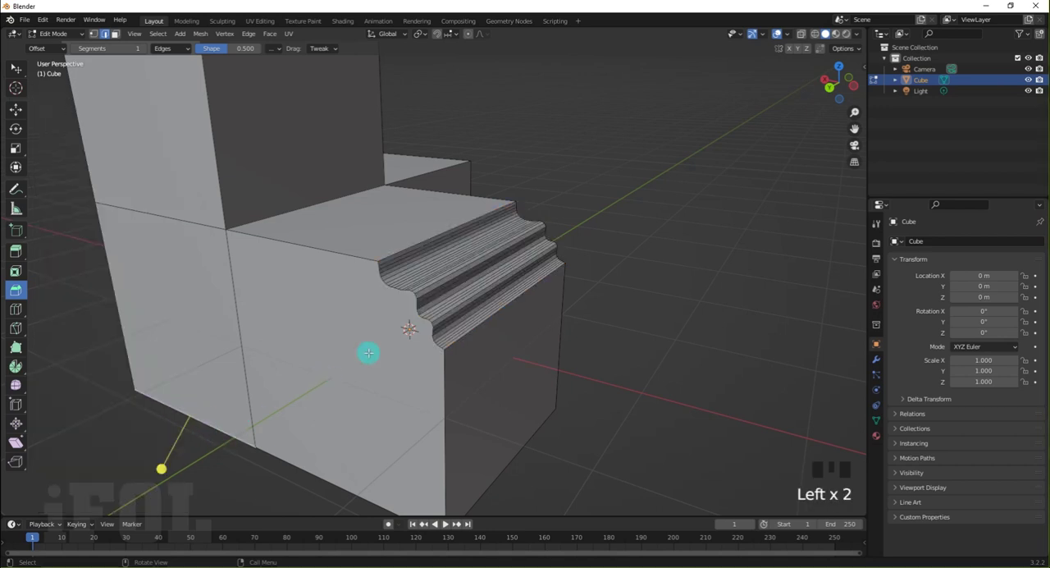
Examine the moulded edge from both sides, switch to Object Mode and delete the block model
scroll(473, 275, up, 2)
middle_drag(473, 275, 440, 286)
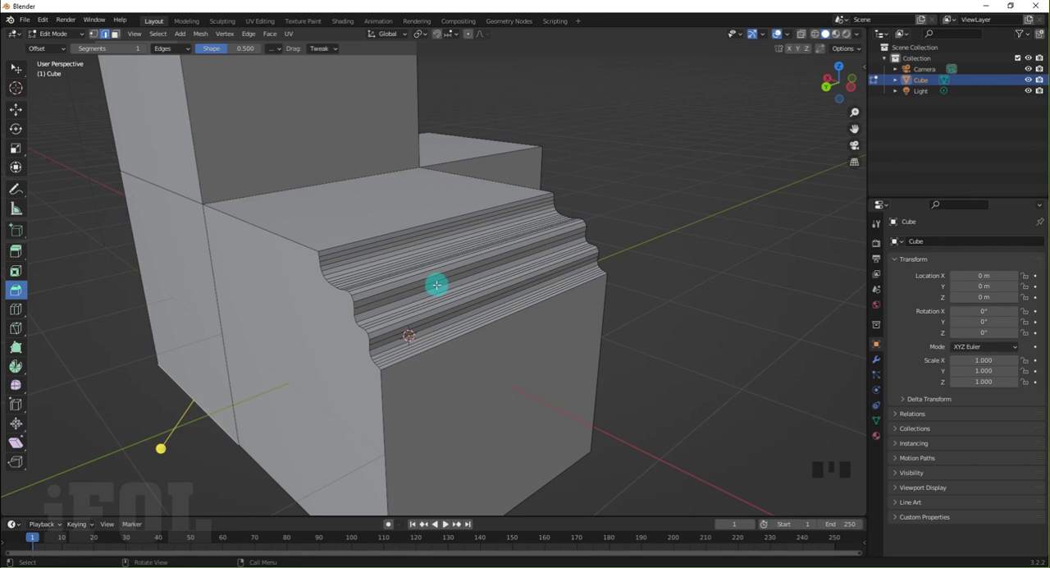
scroll(233, 308, down, 2)
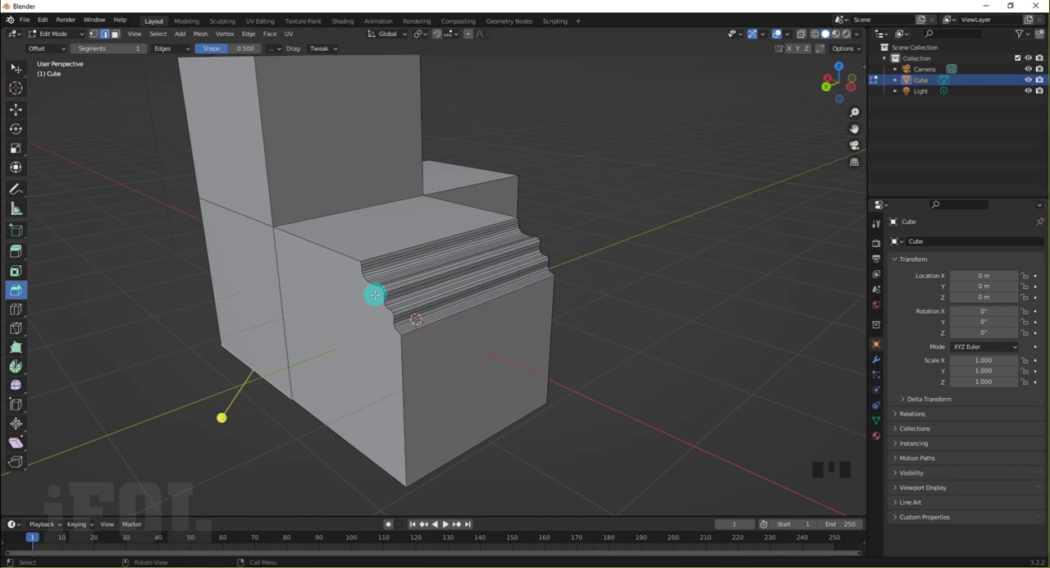
middle_drag(371, 293, 261, 288)
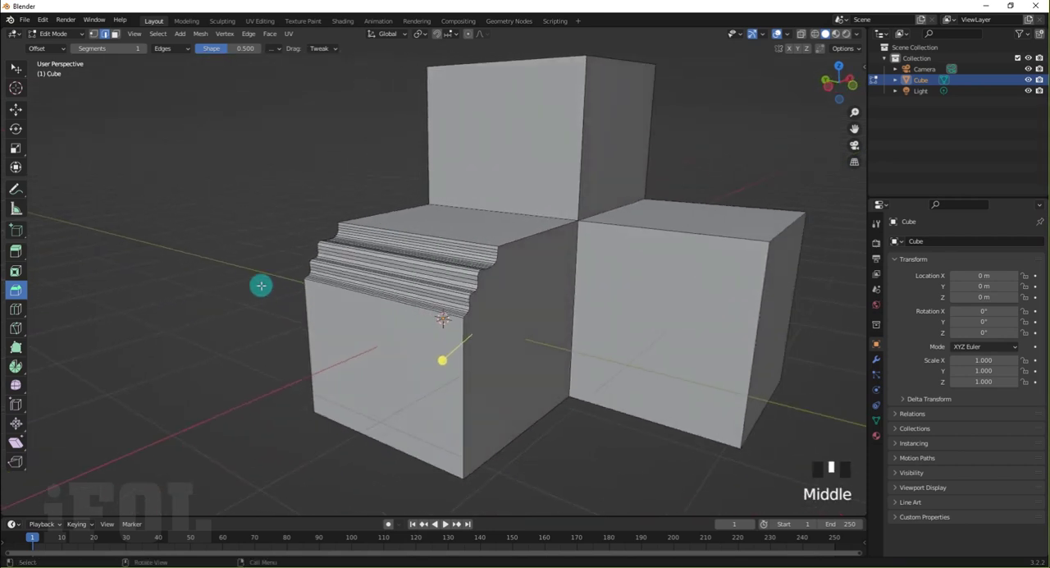
scroll(261, 284, down, 1)
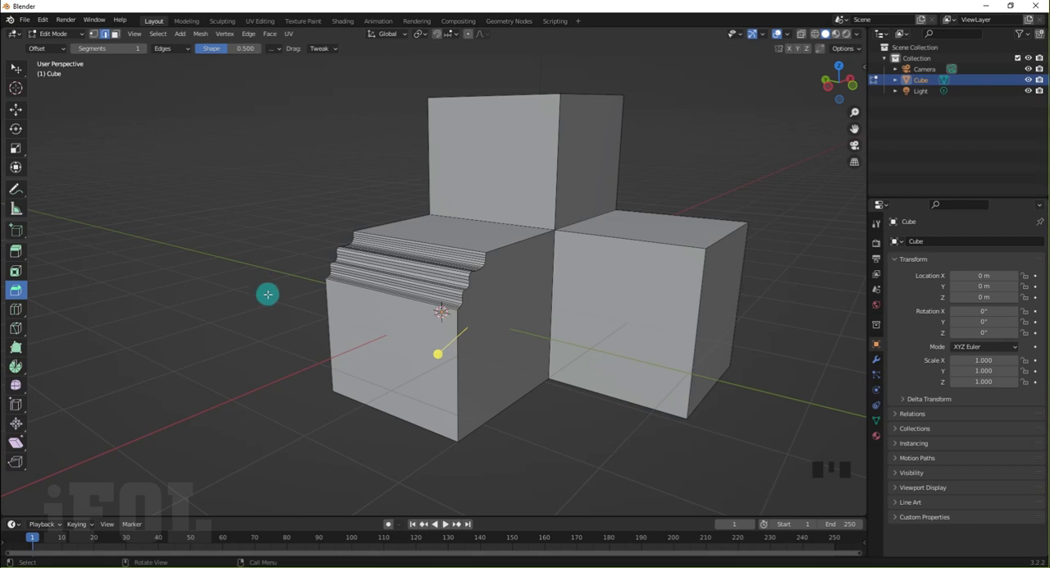
key(Tab)
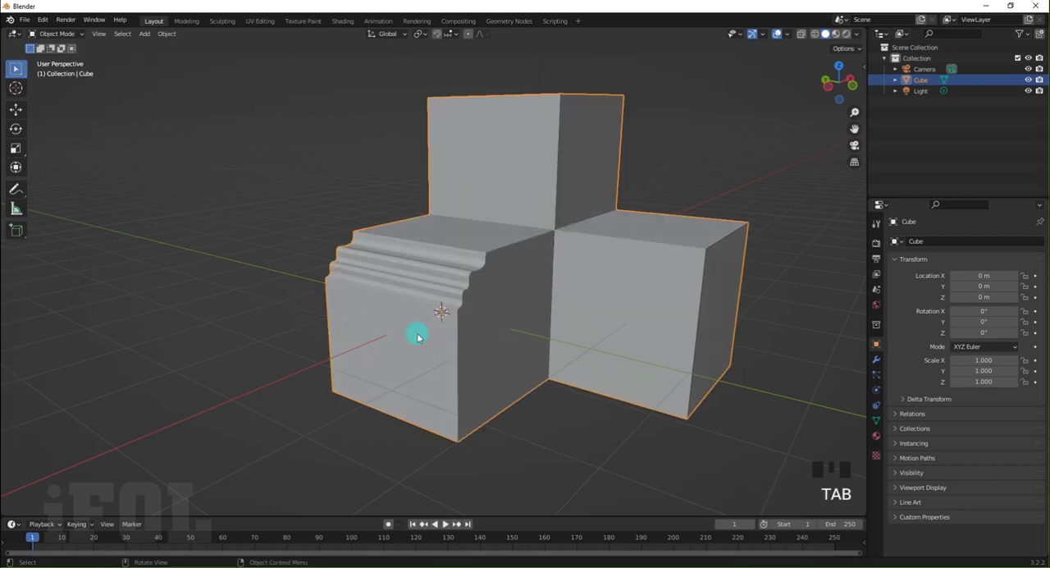
key(Delete)
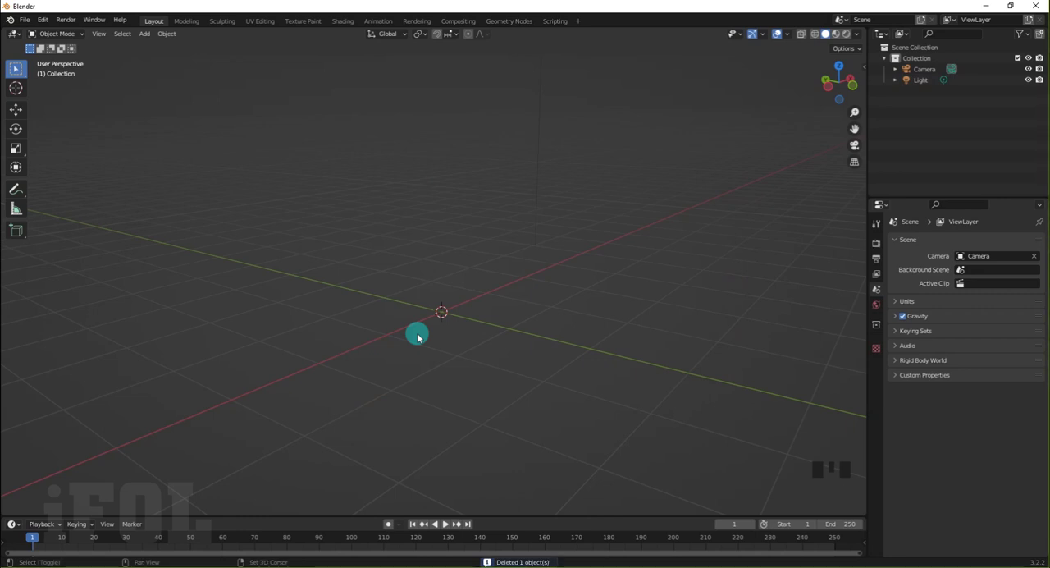
Add a cylinder mesh at the origin with 76 vertices
key(shift+a)
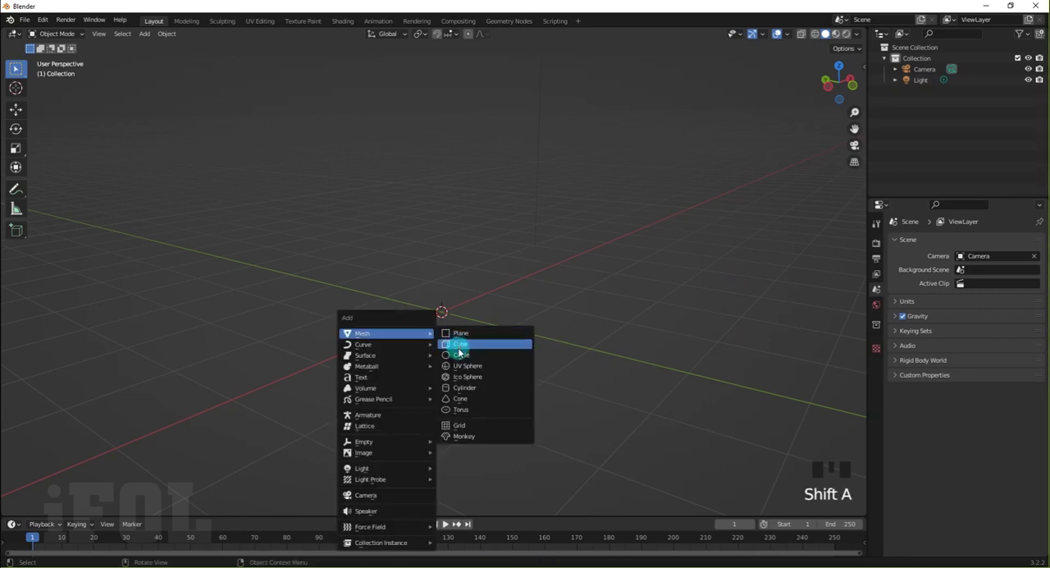
click(468, 387)
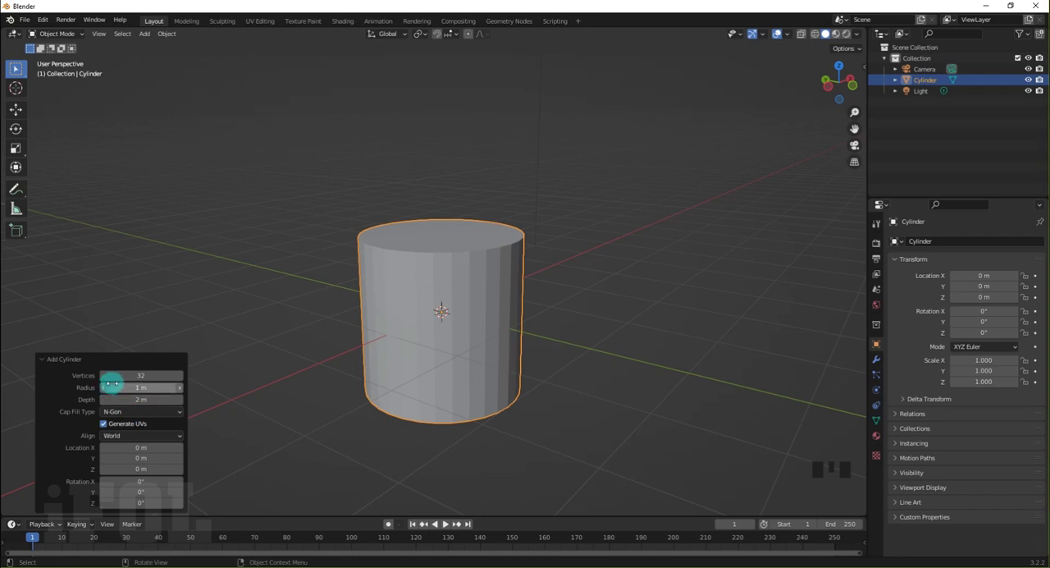
drag(125, 378, 147, 376)
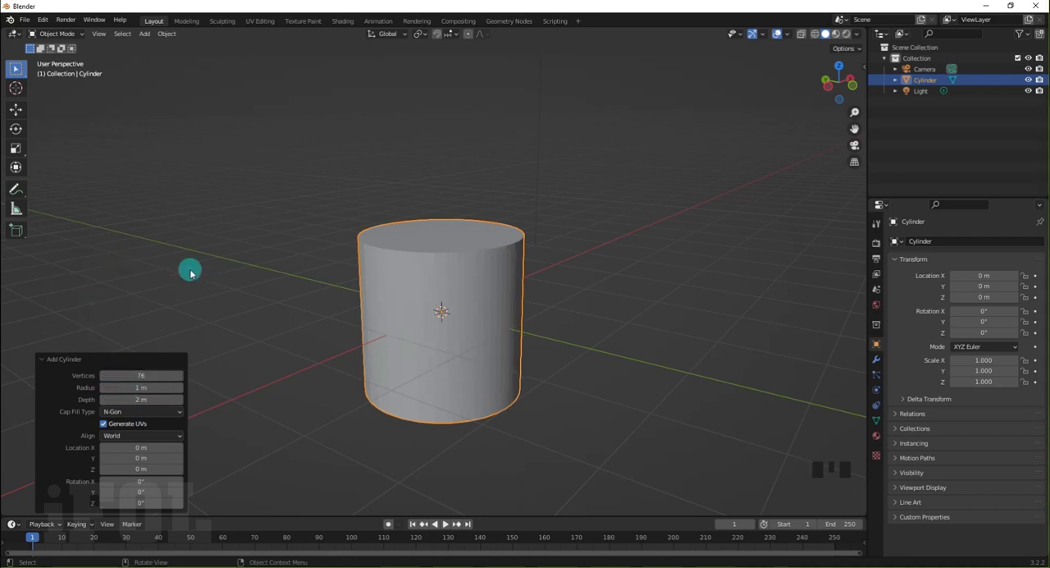
In Edit Mode, bevel the rim of the cylinder's top face 0.449 m wide with 19 segments
key(Tab)
middle_drag(265, 281, 257, 222)
click(255, 219)
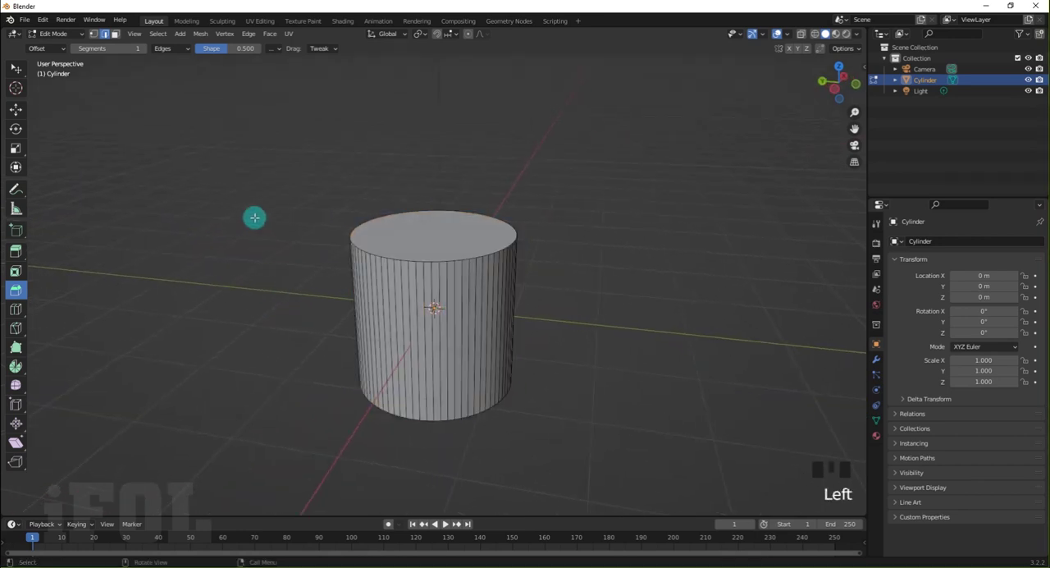
click(114, 35)
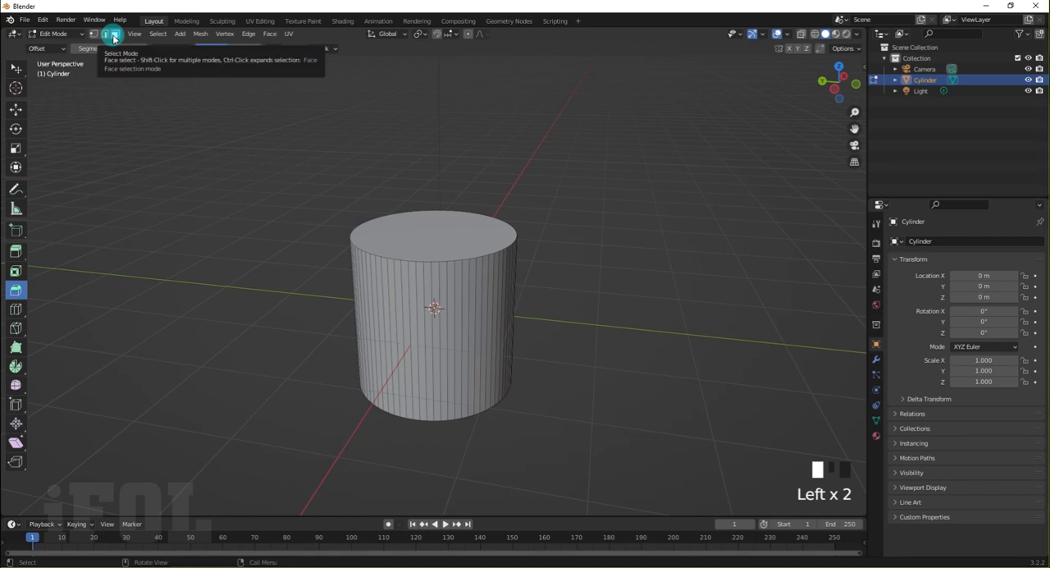
click(408, 231)
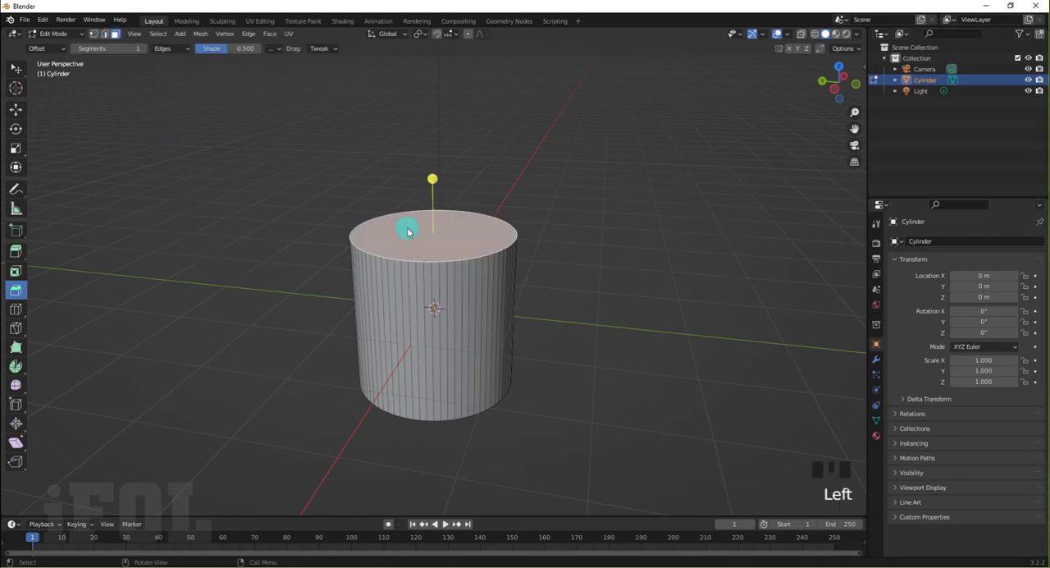
drag(431, 181, 514, 181)
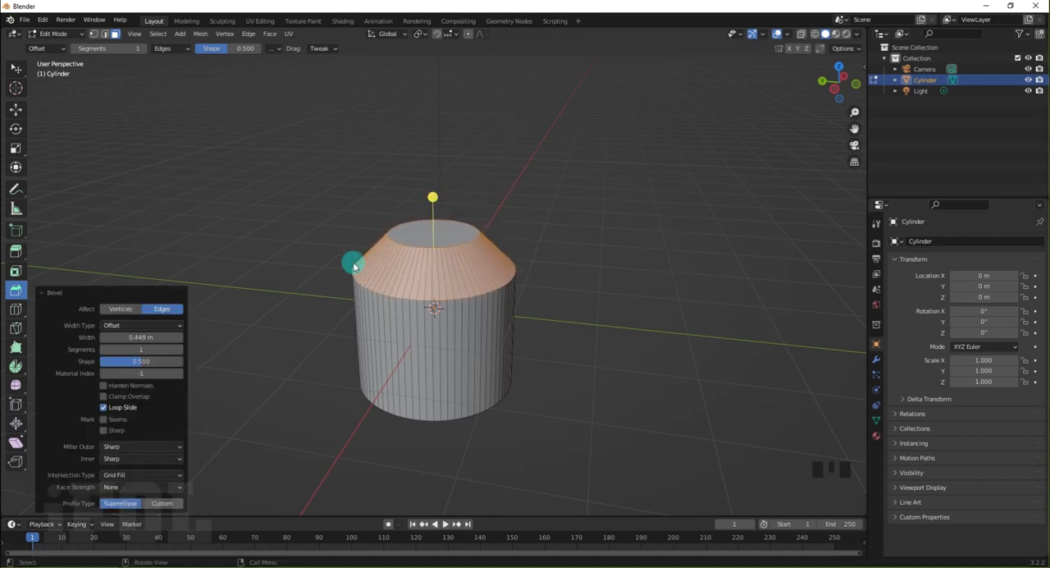
drag(142, 350, 162, 351)
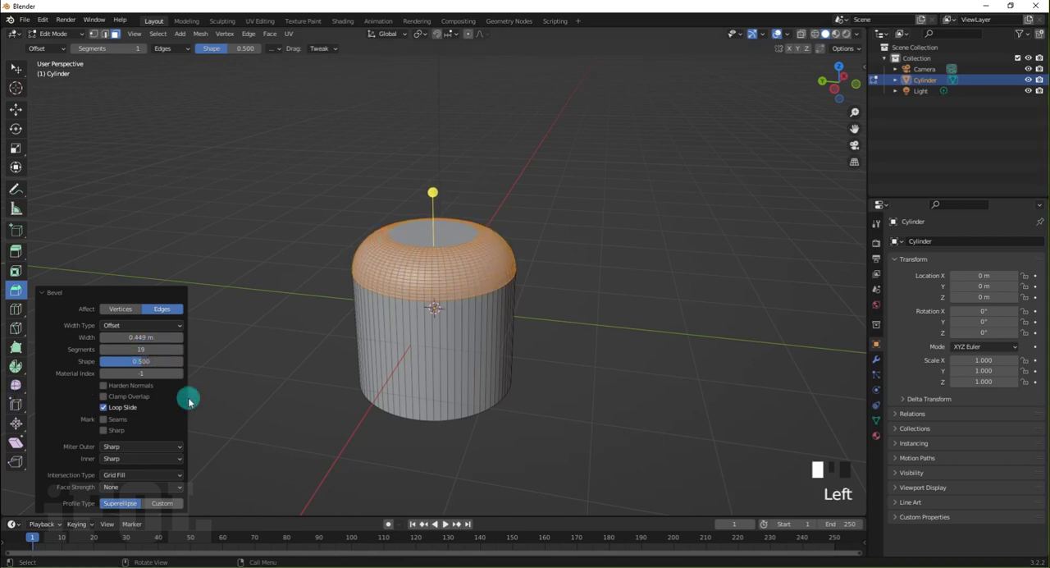
click(222, 385)
Extrude the cylinder's top face about 0.2575 m down into the body to form a round recess
click(435, 235)
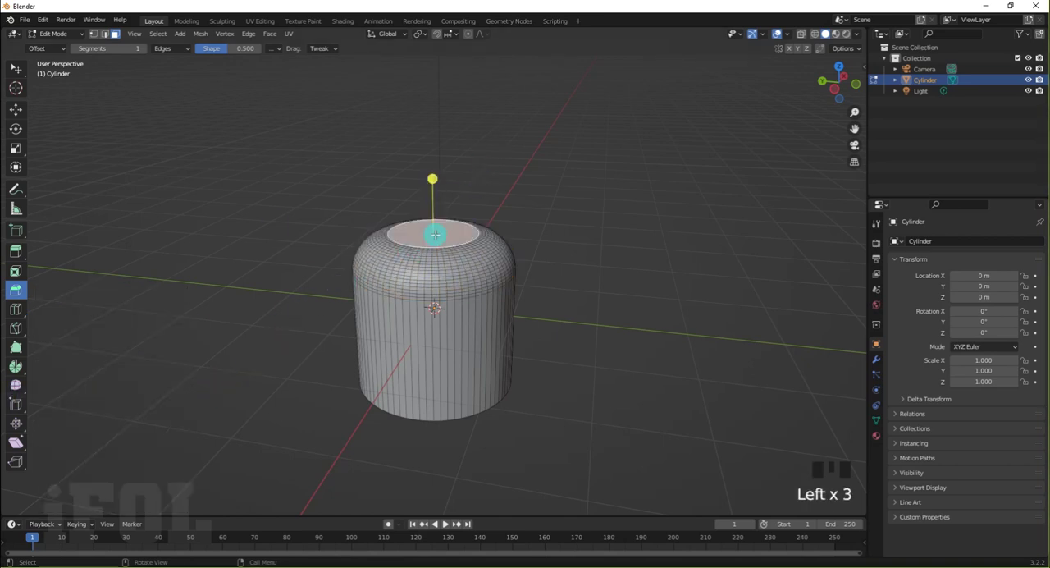
key(e)
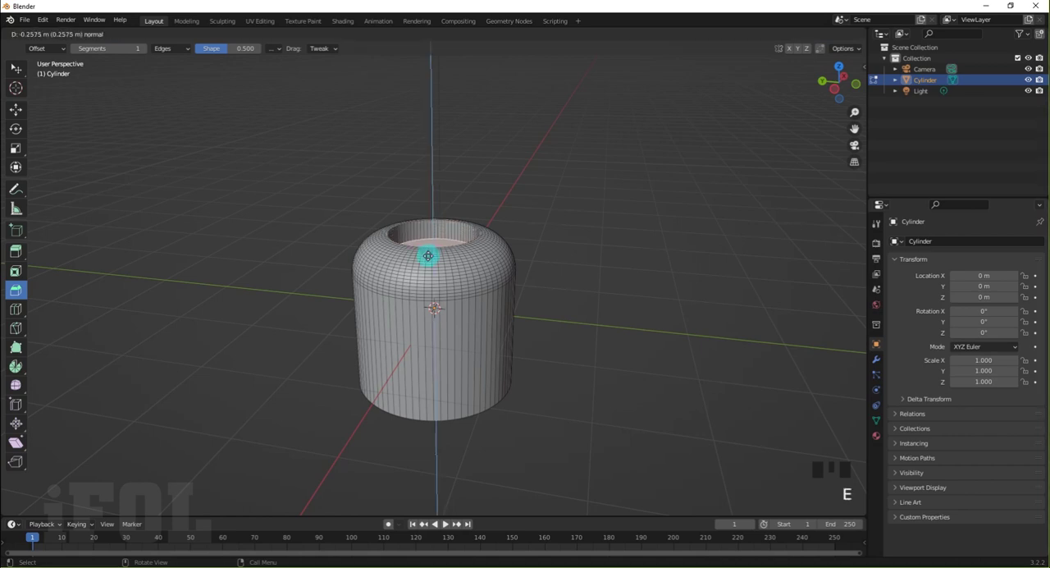
click(427, 255)
Bevel the edge around the recess floor 0.11 m wide and raise its segments to round it
middle_drag(427, 255, 439, 225)
scroll(449, 209, up, 2)
scroll(449, 209, up, 1)
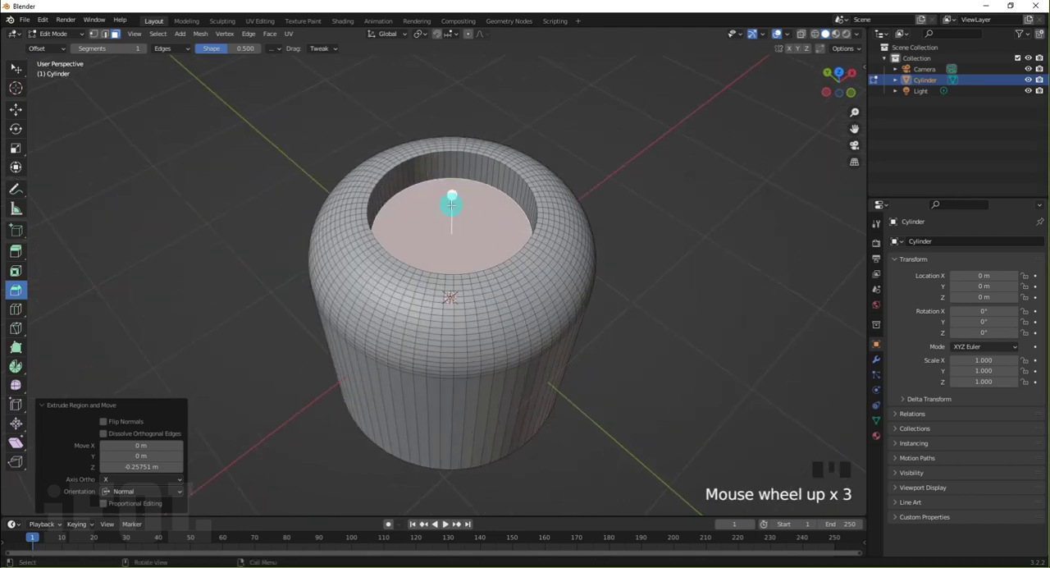
drag(454, 195, 439, 175)
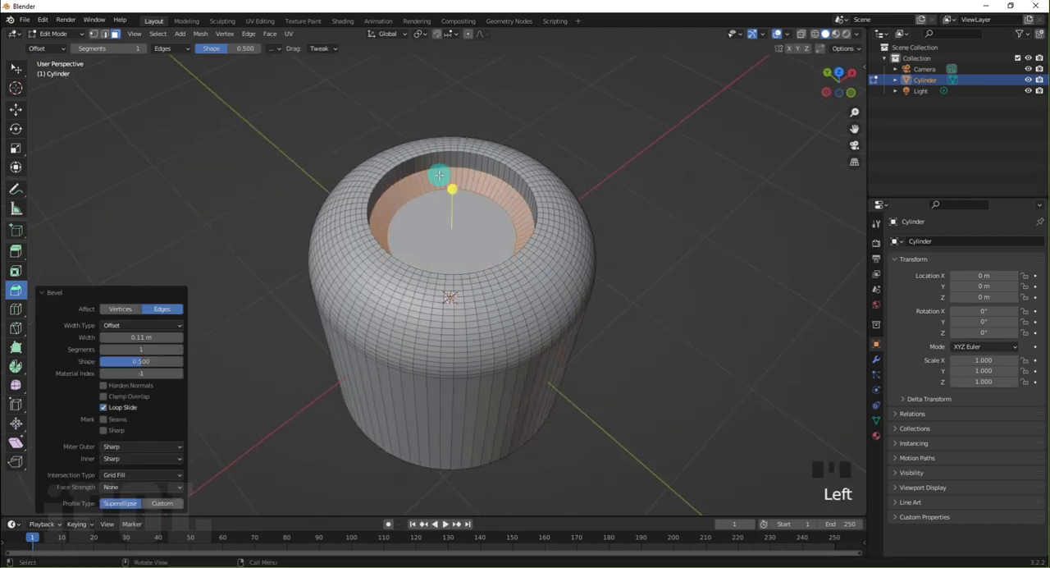
click(134, 349)
drag(134, 350, 145, 350)
double_click(215, 333)
middle_drag(265, 345, 291, 312)
Return to Object Mode and apply smooth shading to the cylinder, leaving it deselected
key(w)
key(Tab)
middle_drag(272, 232, 406, 280)
middle_drag(312, 212, 263, 225)
click(261, 227)
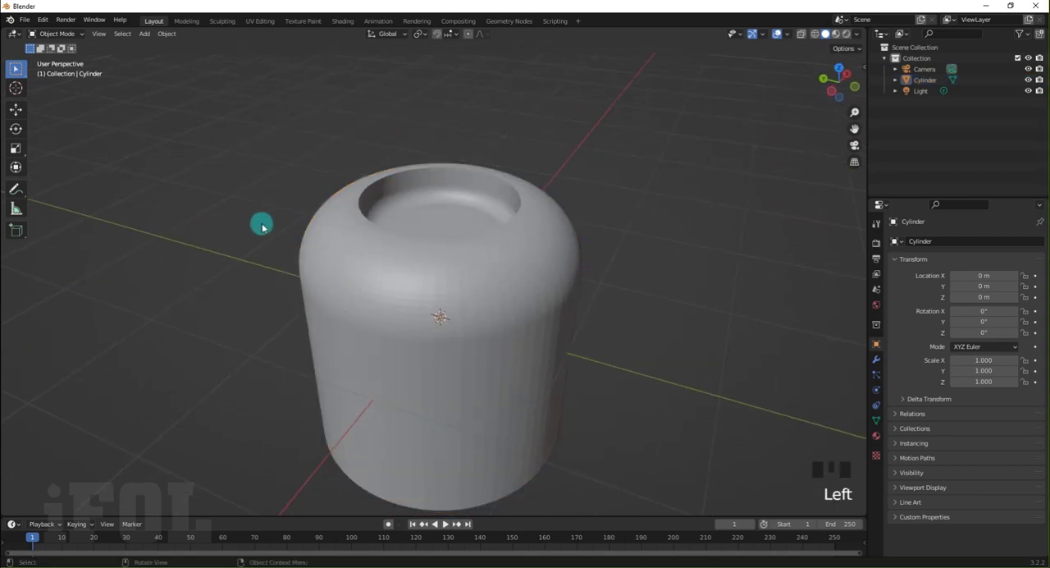
click(347, 242)
right_click(348, 238)
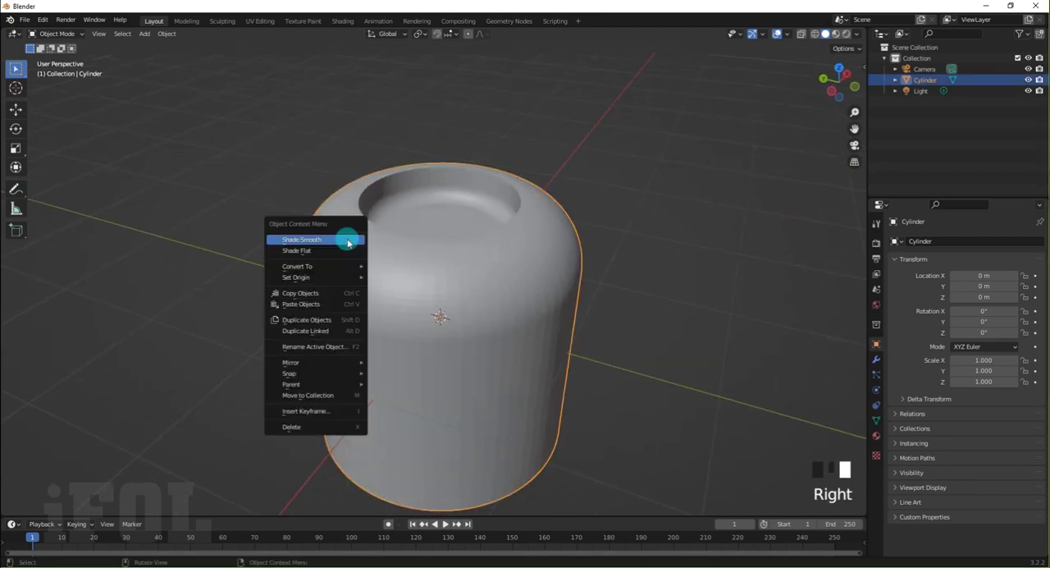
click(326, 240)
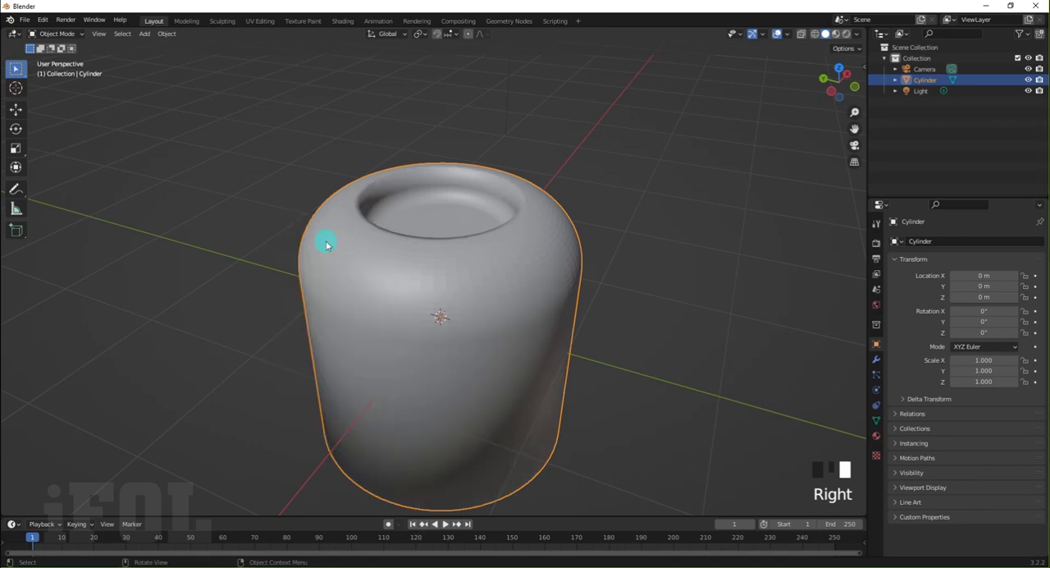
click(246, 234)
middle_drag(235, 209, 422, 233)
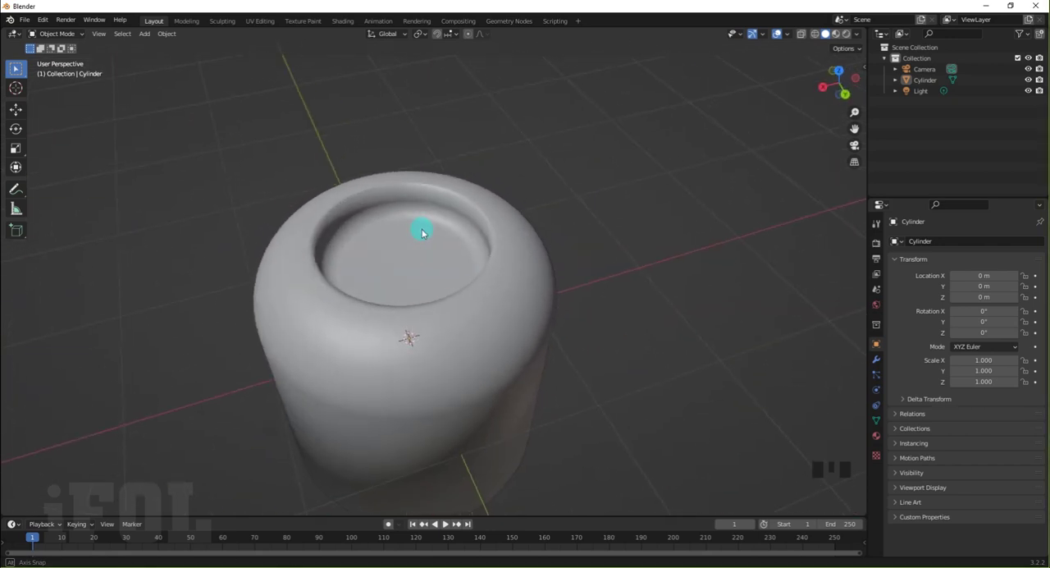
Display the cylinder's modifier properties and open the list of modifiers that can be added
click(877, 226)
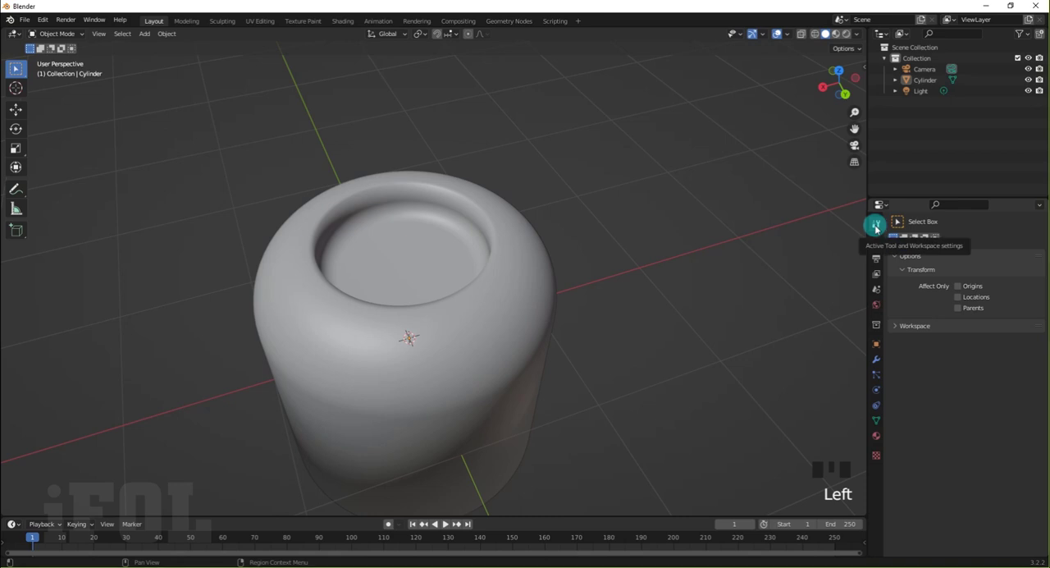
click(878, 359)
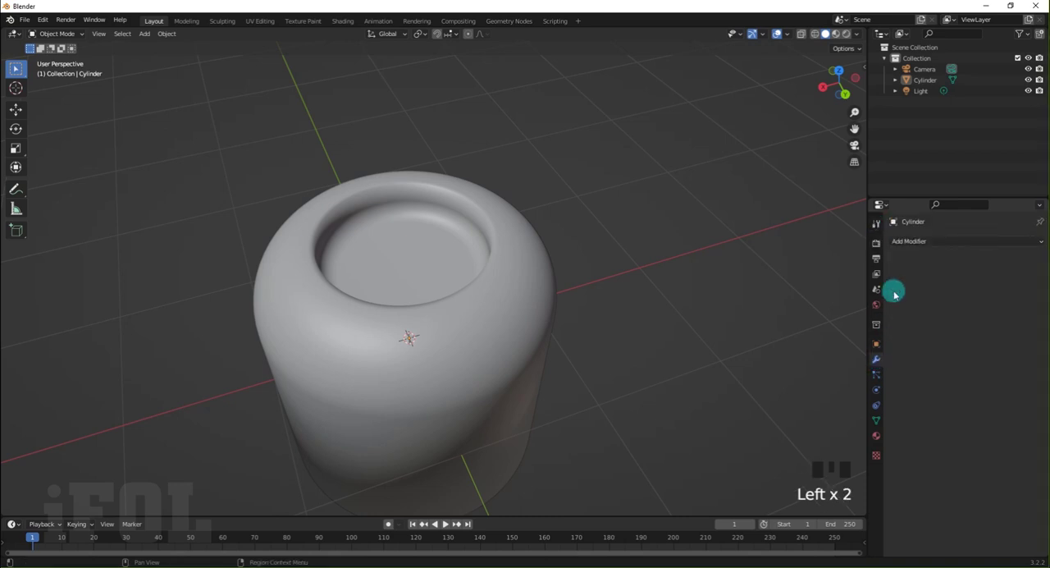
click(906, 242)
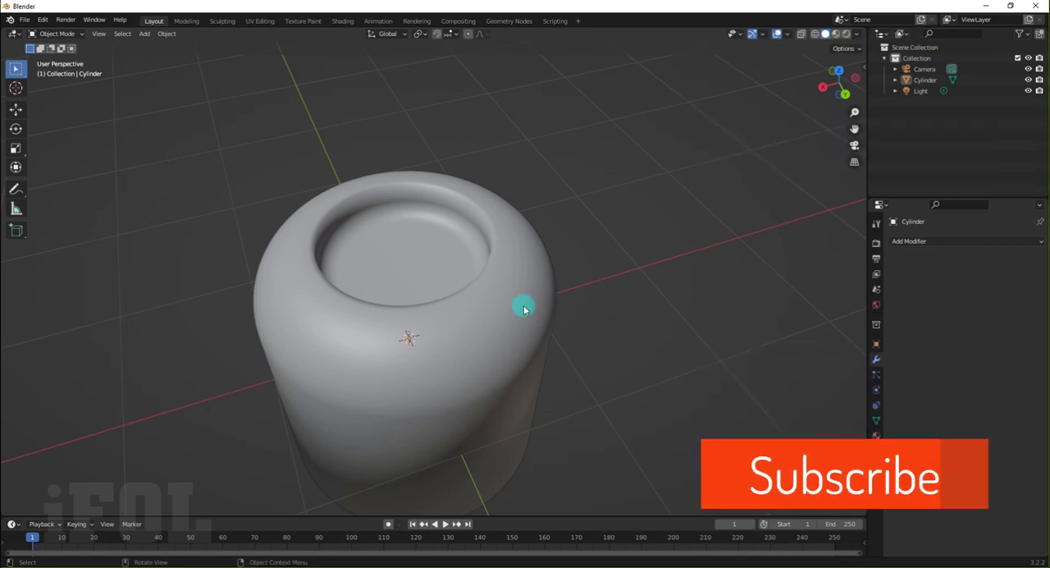
scroll(525, 305, down, 2)
middle_drag(523, 337, 488, 302)
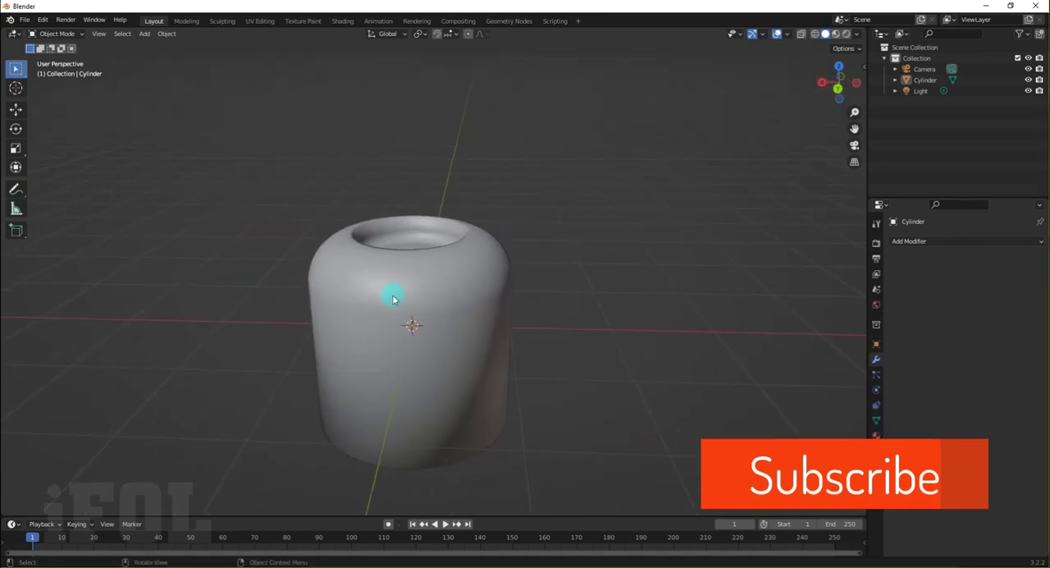
scroll(393, 299, down, 1)
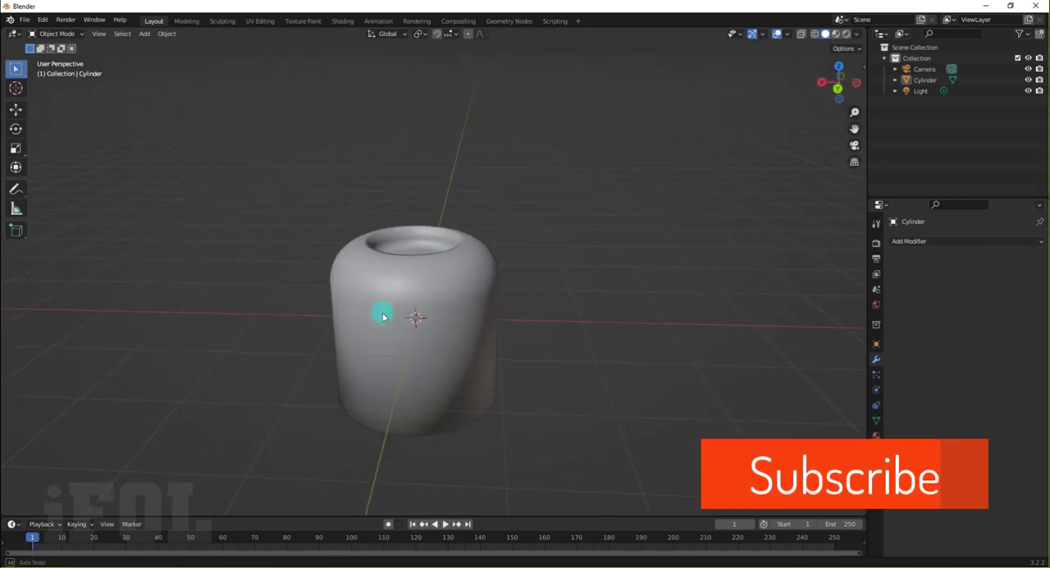
mouse_move(382, 313)
middle_down()
mouse_move(293, 301)
mouse_move(436, 313)
mouse_move(566, 305)
middle_up()
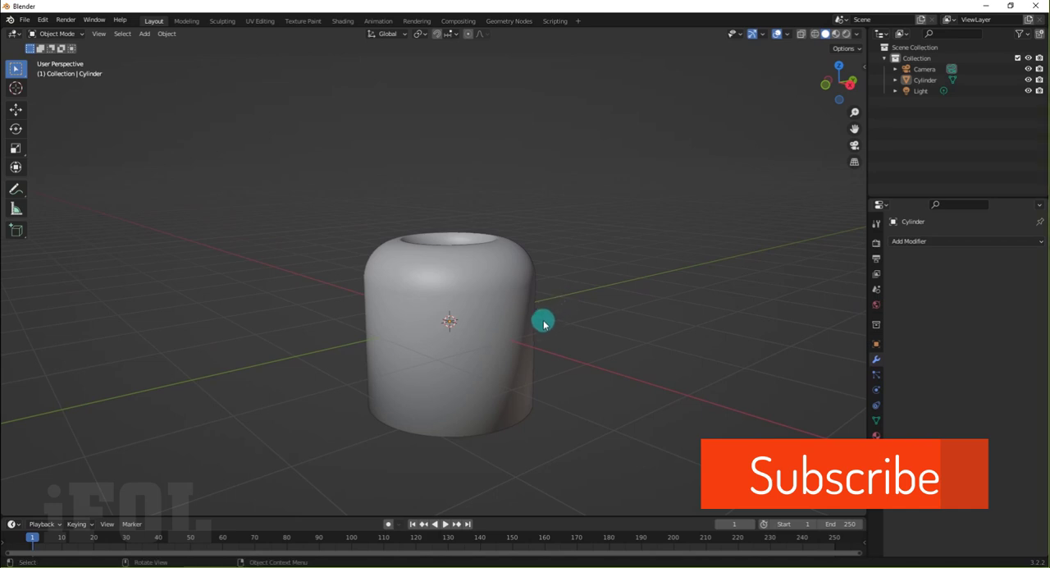